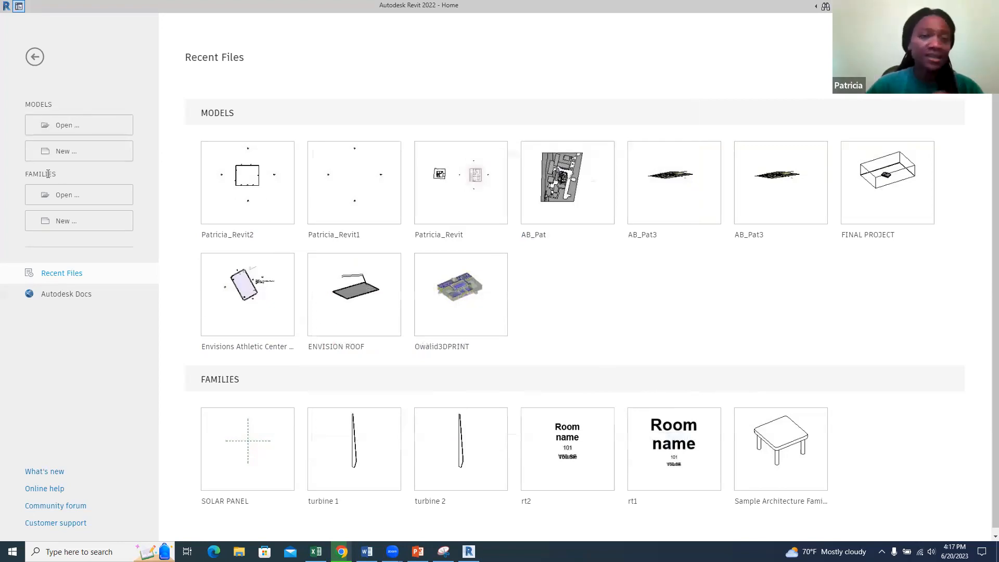
Step: Create a new project from the Metric-Architectural Template
click(65, 152)
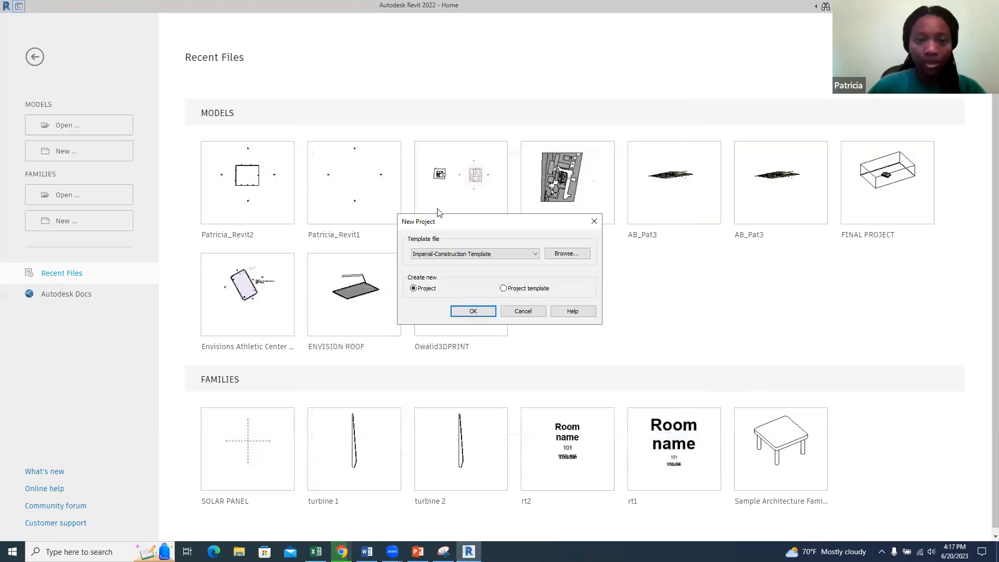
click(535, 255)
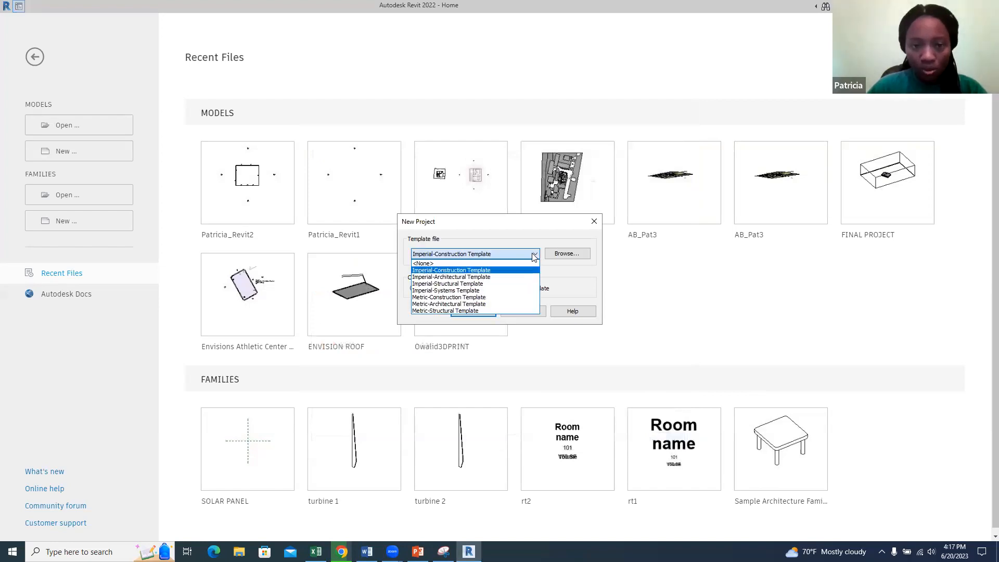
click(472, 304)
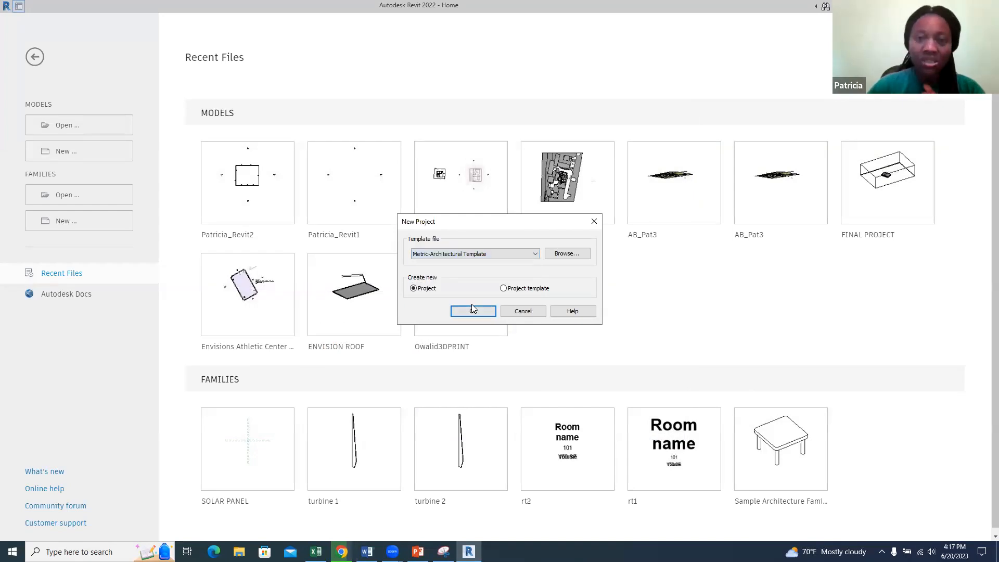
click(473, 315)
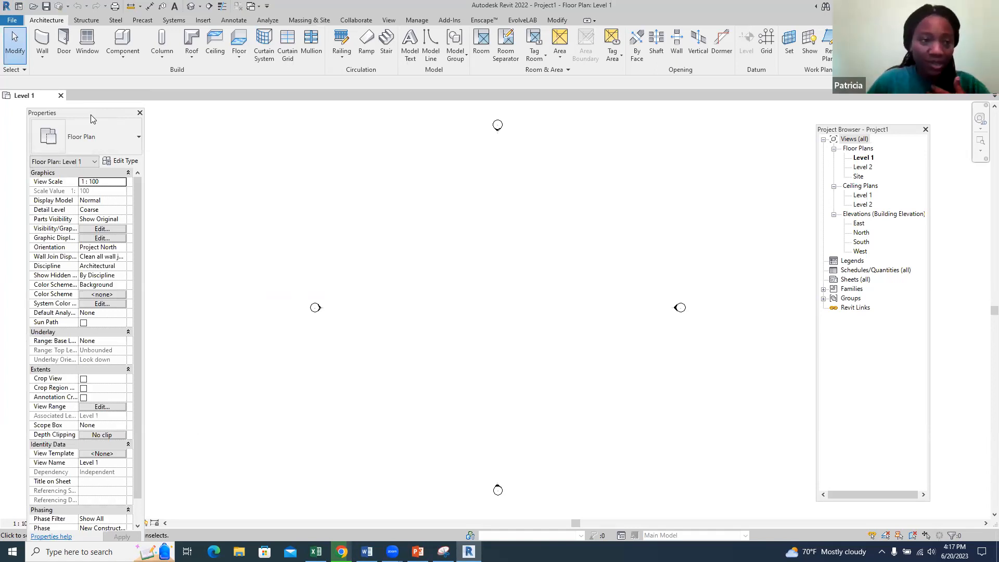
Step: Combine the Project Browser and Properties palettes into one tabbed group beside the drawing area and switch between the two
drag(91, 115, 67, 111)
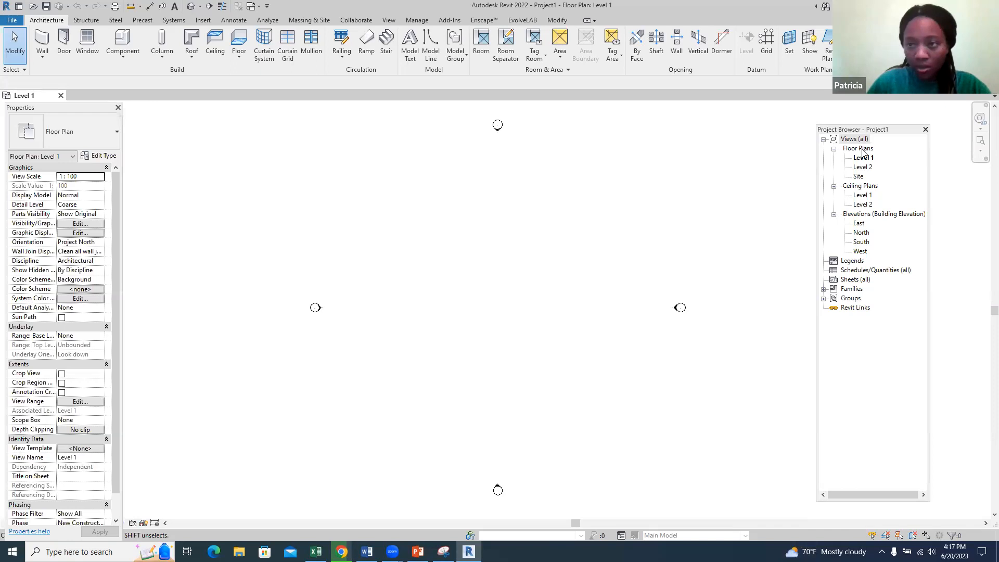
drag(901, 126, 92, 177)
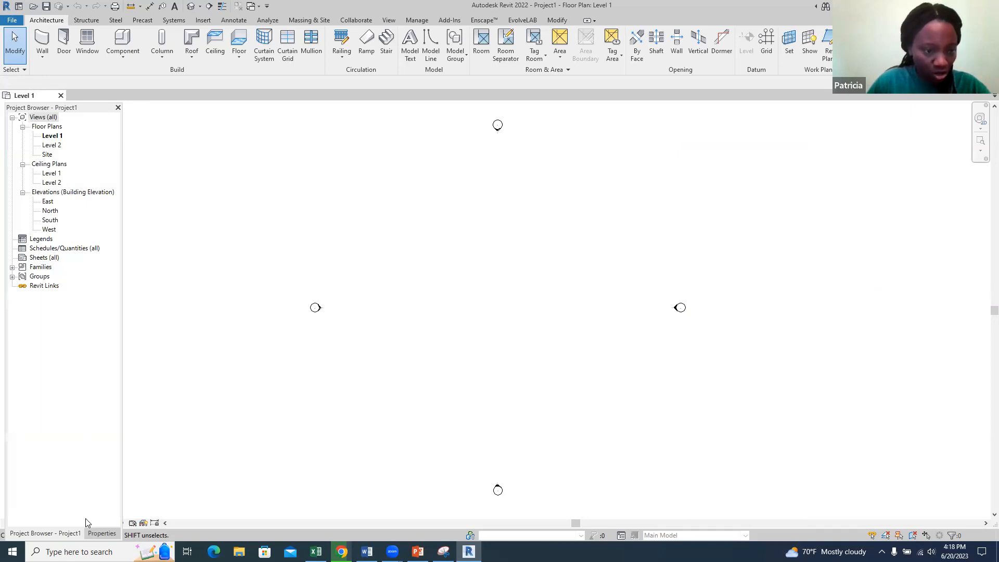
click(100, 533)
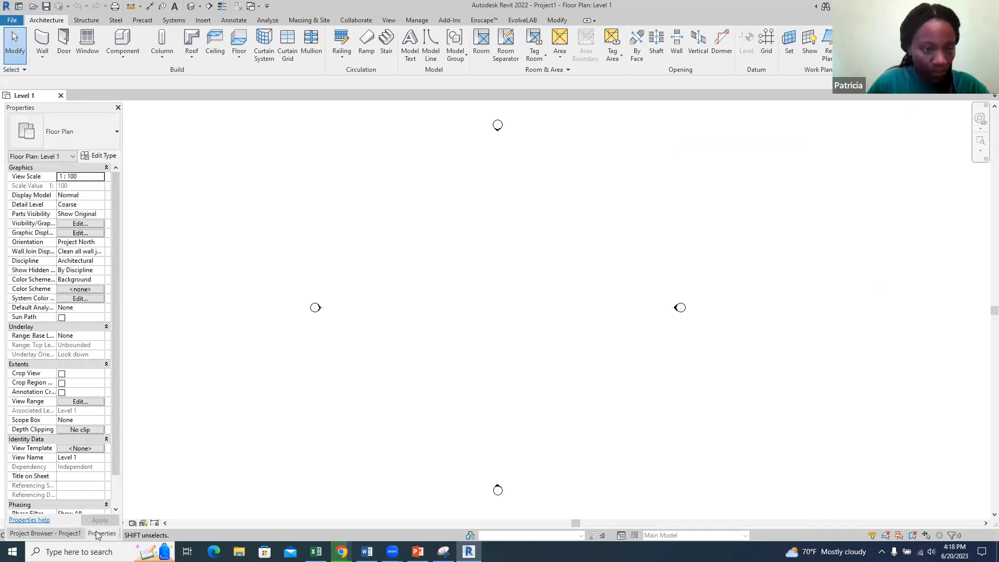
click(44, 534)
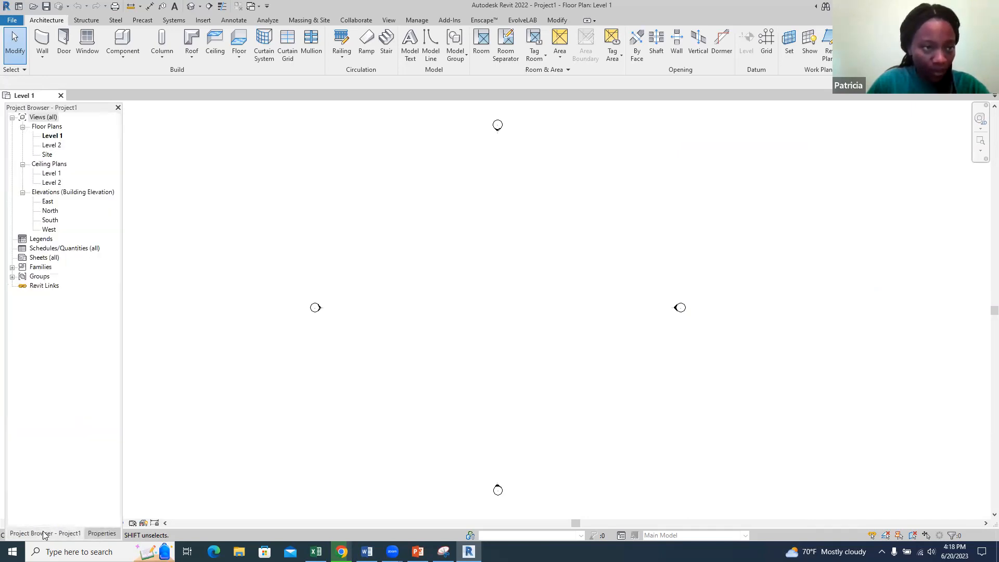
click(96, 535)
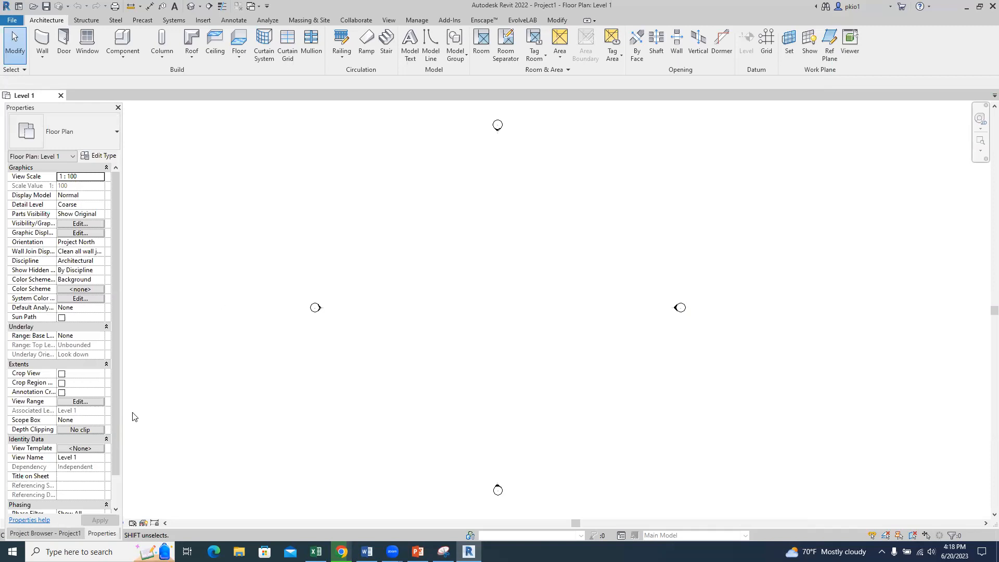
click(62, 535)
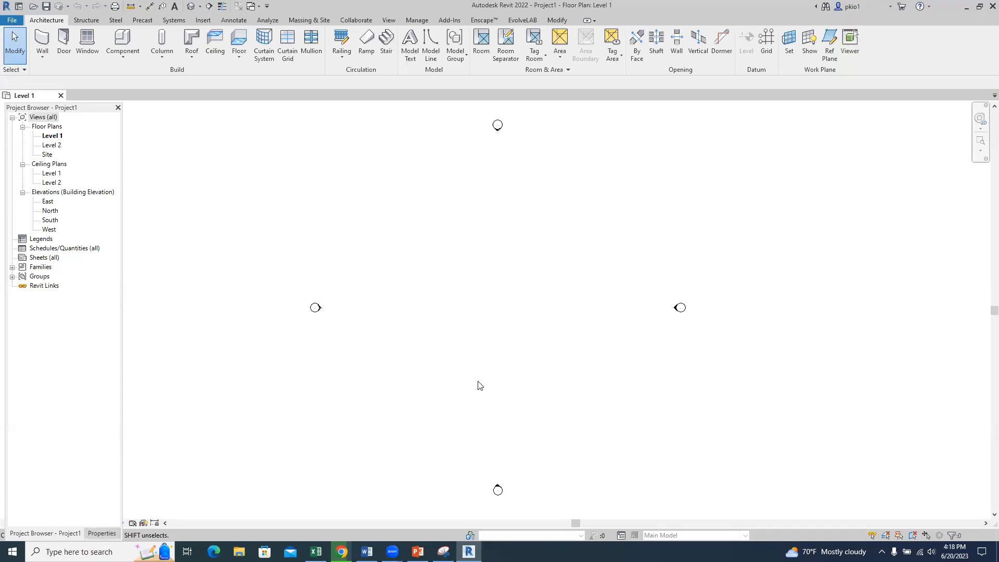
click(102, 534)
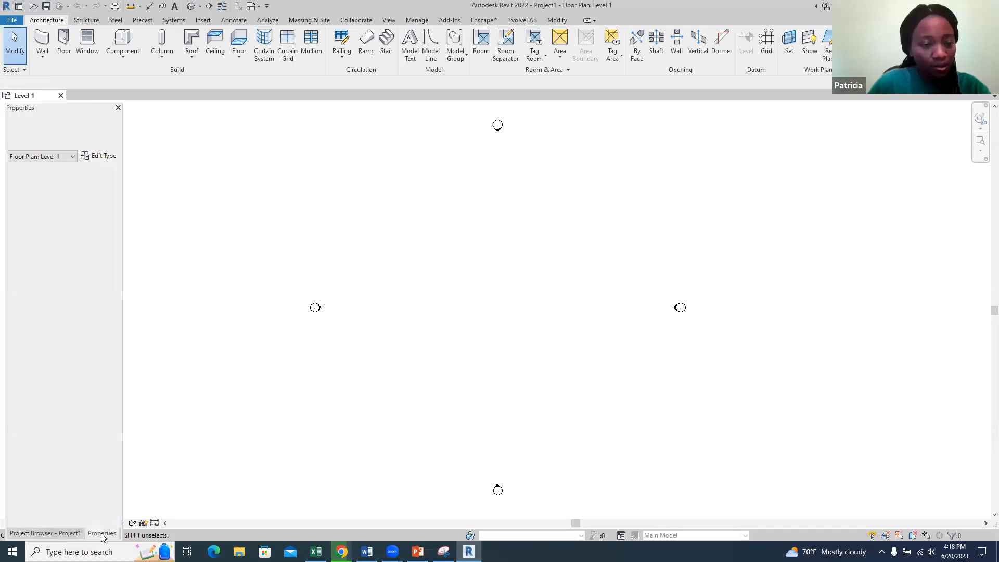
click(48, 534)
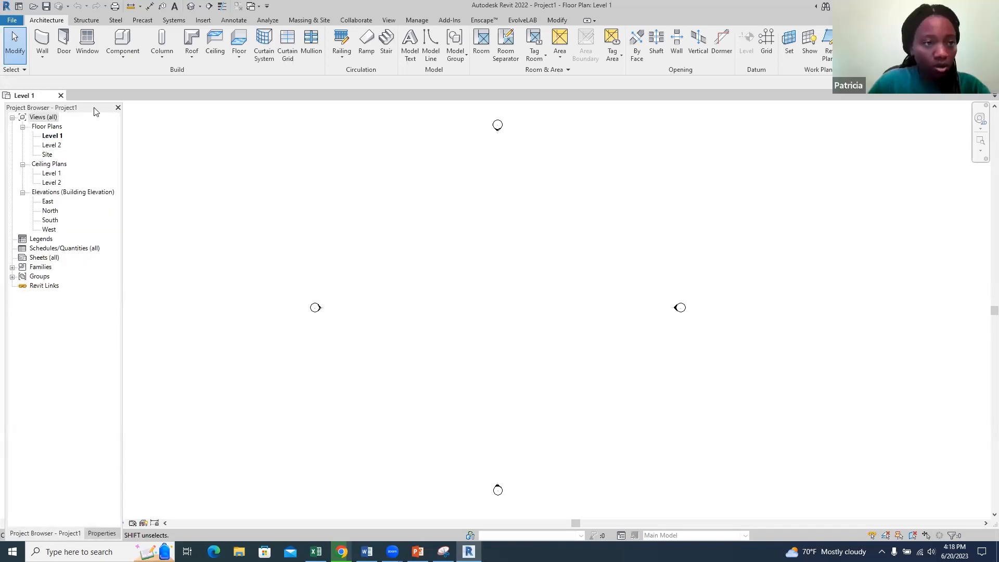
drag(94, 108, 94, 99)
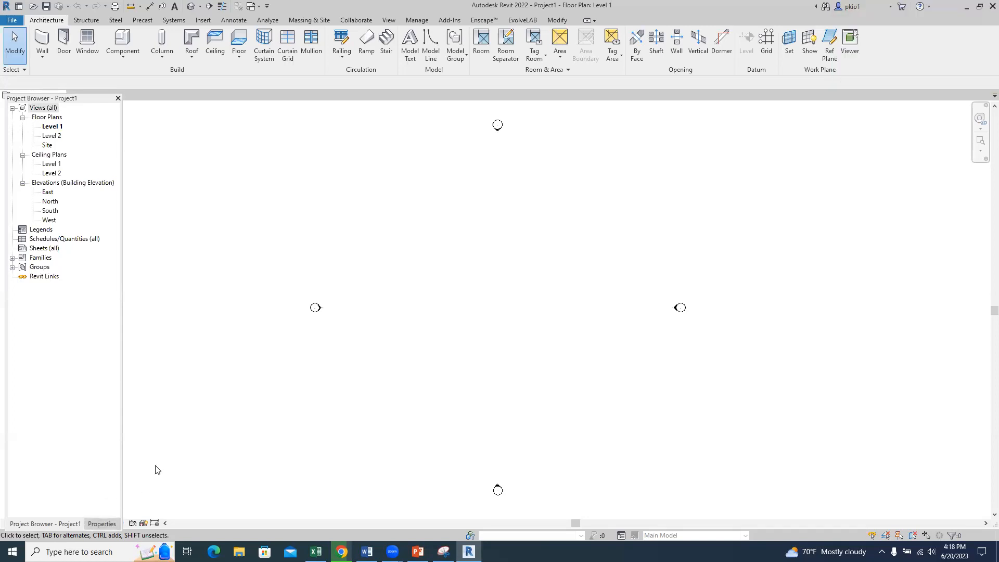
click(102, 524)
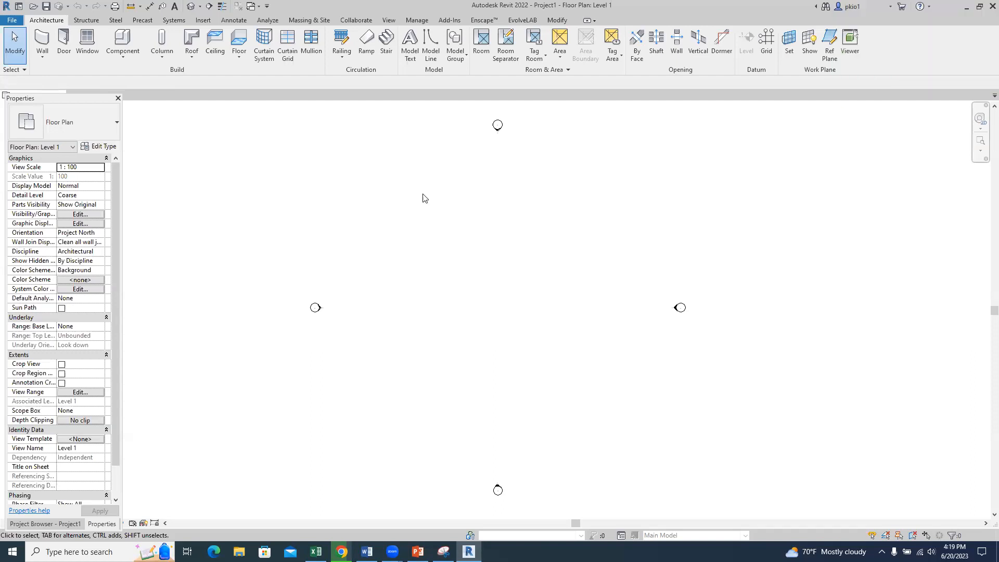
Step: Review which interface elements, such as Project Browser and Properties, are enabled in the User Interface settings
click(390, 20)
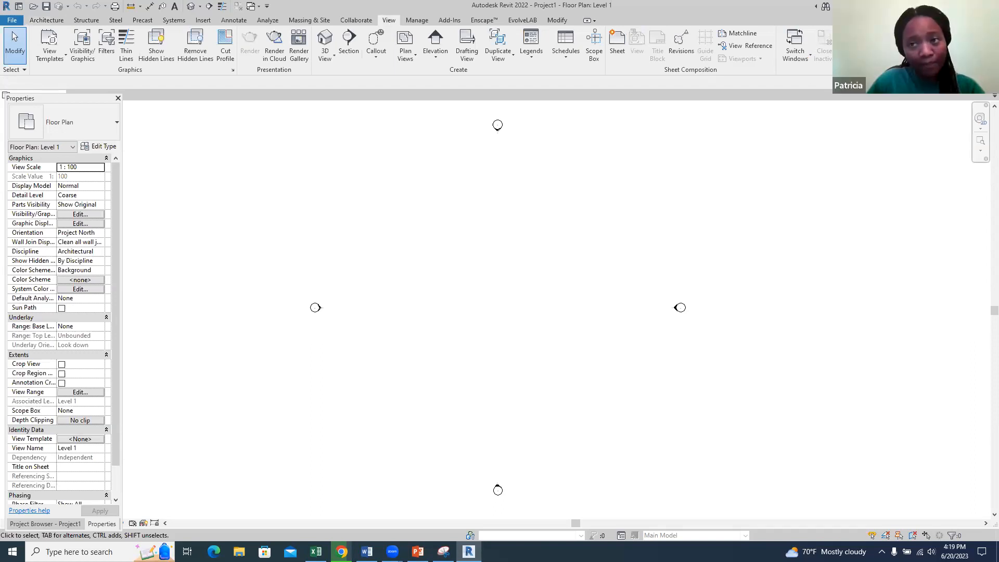
click(899, 46)
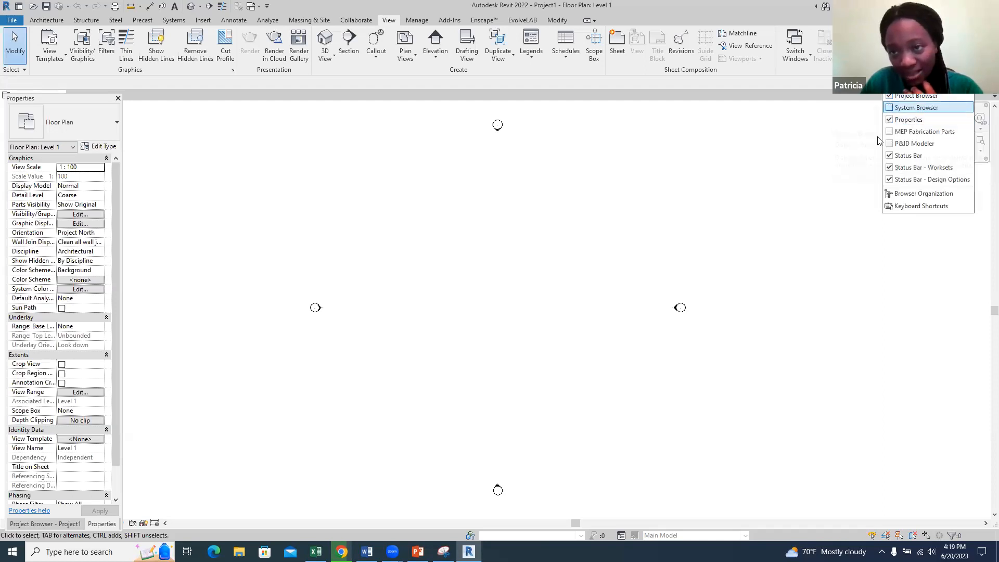
click(684, 206)
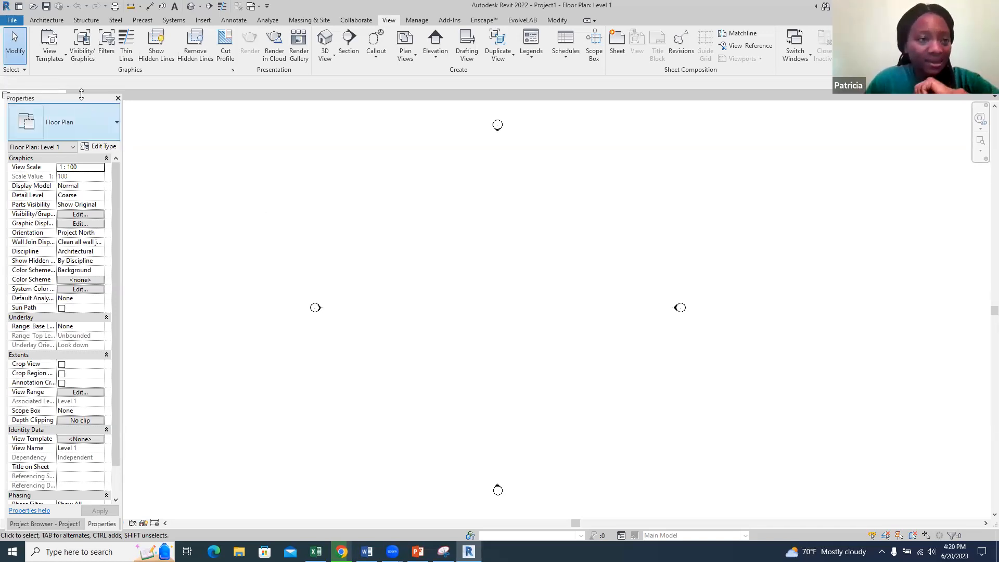
Step: Move the combined palette group and open the Site floor plan from the Project Browser
drag(82, 100, 97, 106)
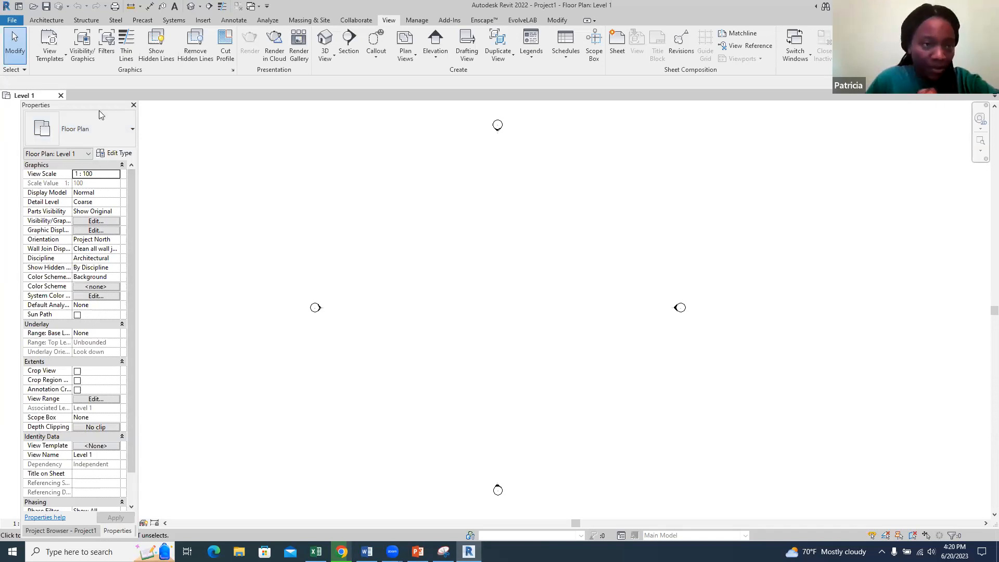
drag(99, 103, 110, 87)
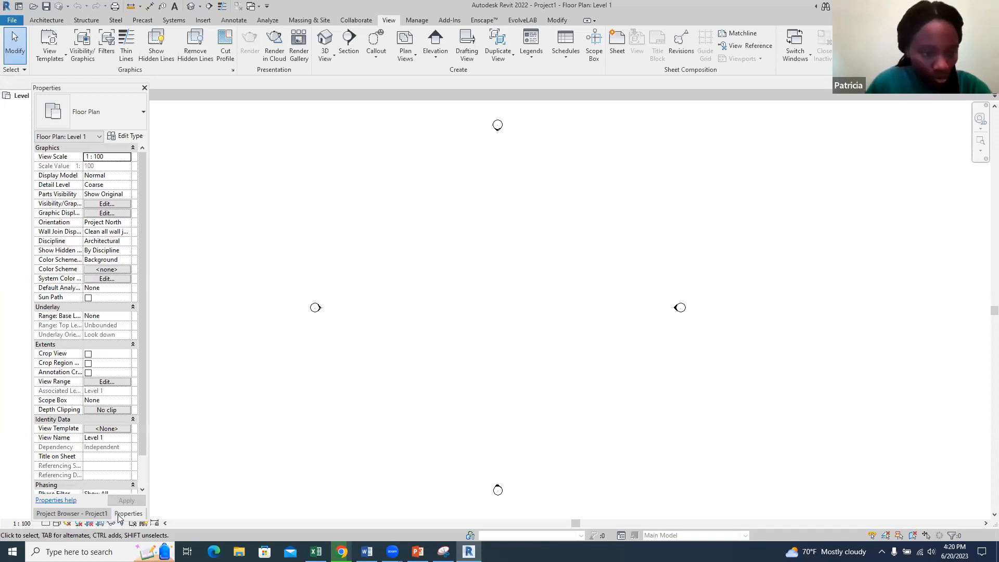
click(87, 513)
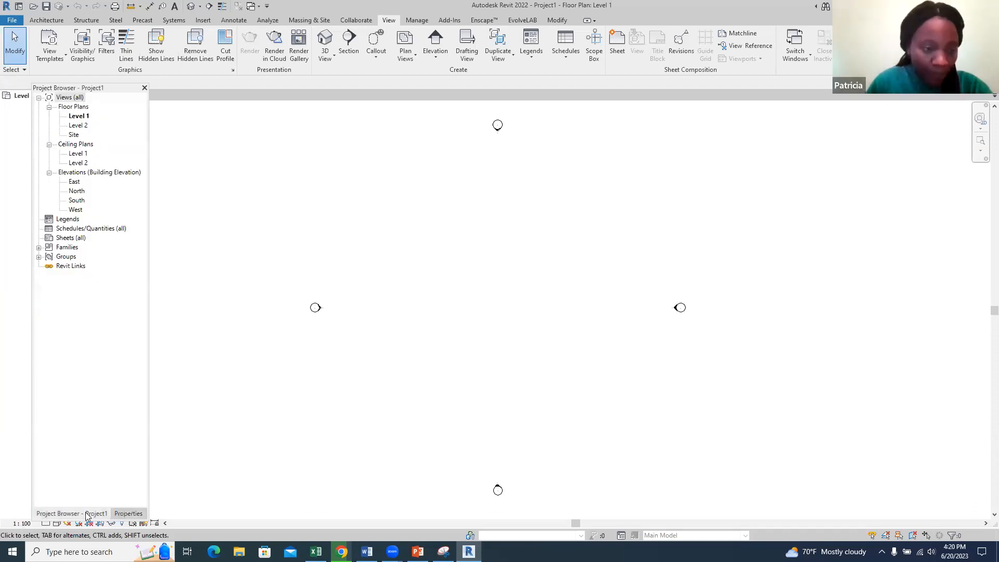
double_click(73, 134)
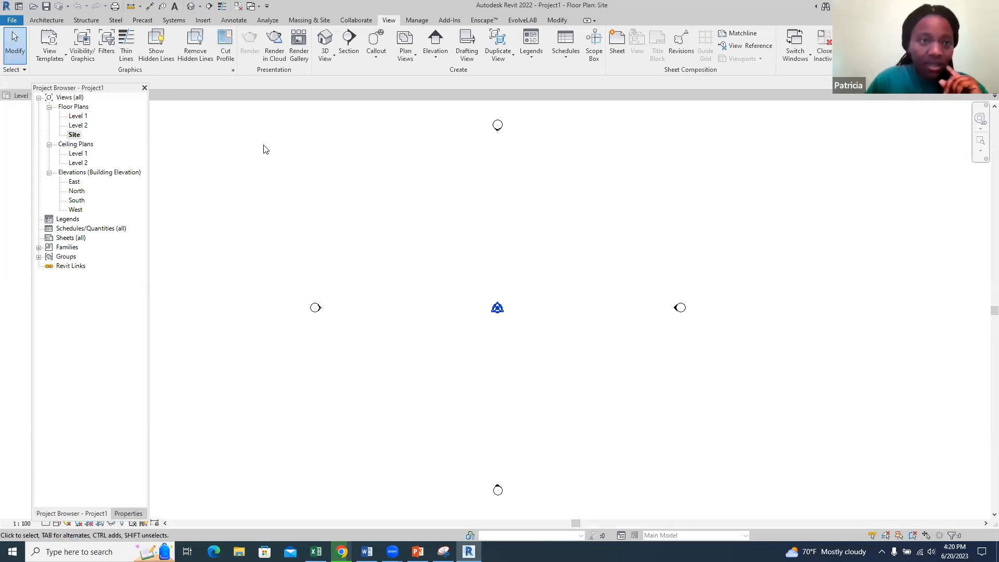
Step: Separate the Project Browser from Properties and place the two palettes on opposite sides of the drawing area
double_click(125, 95)
drag(71, 536, 162, 524)
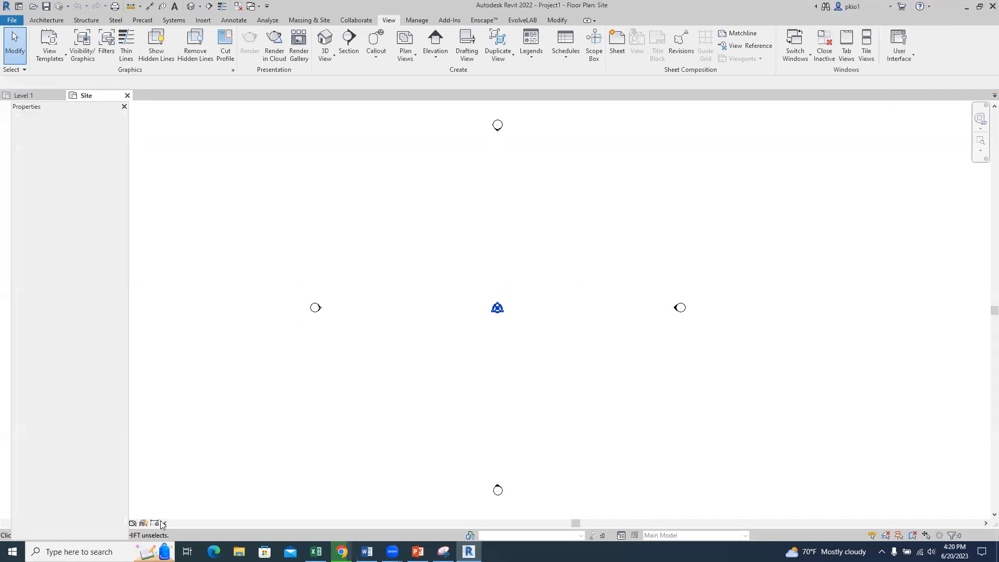
drag(162, 524, 810, 183)
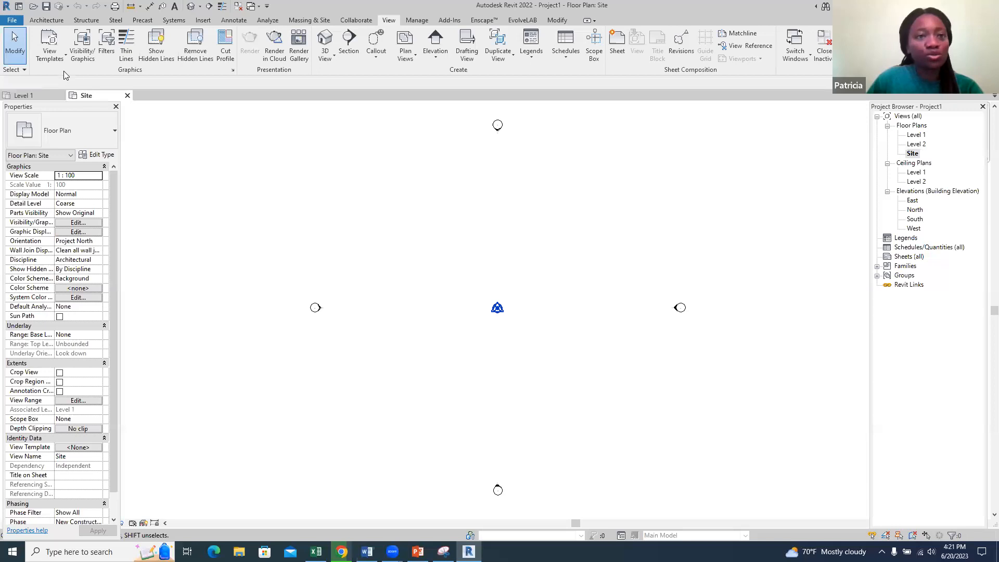
Step: Create a flat, roughly rectangular toposurface between the elevation markers with points at absolute elevation 0.0, and open the default 3D view
click(310, 21)
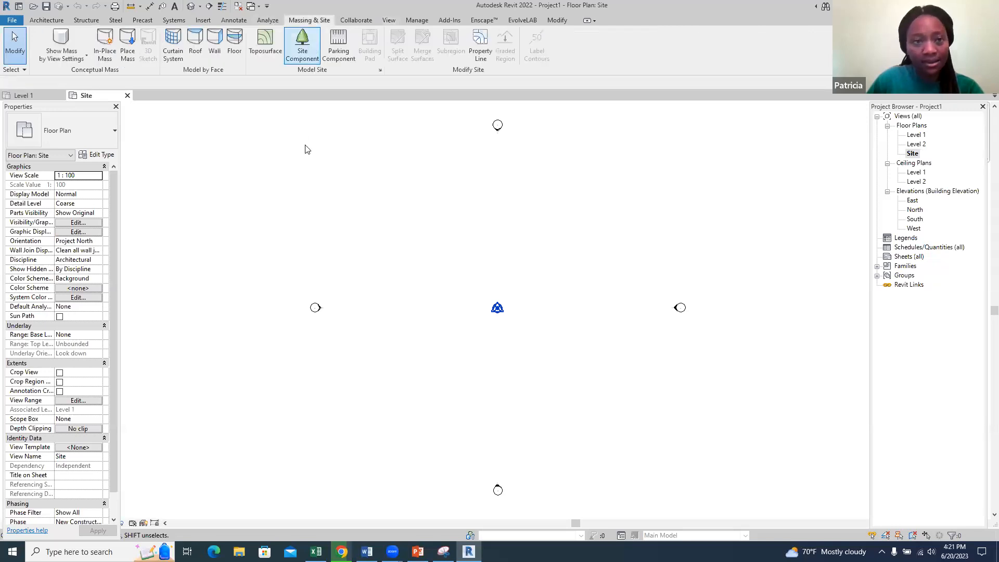
click(265, 41)
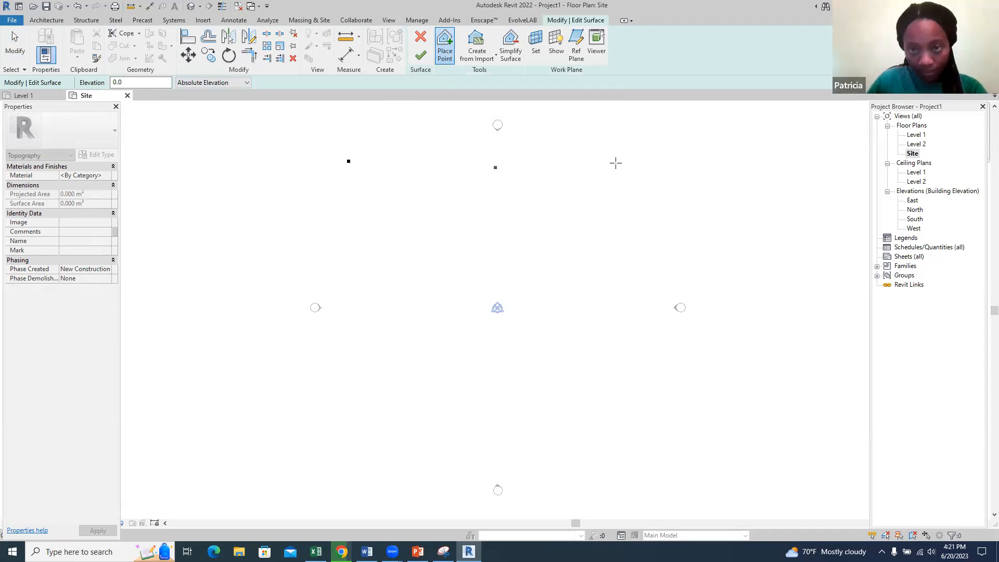
click(648, 443)
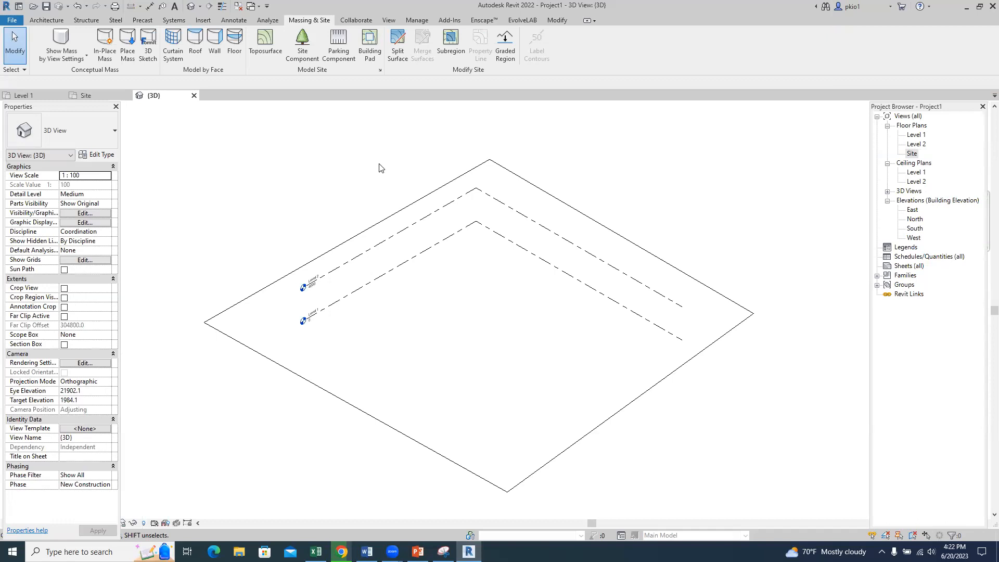
Step: Move the Properties palette clear of the view controls and set the 3D view's visual style to Shaded
double_click(80, 108)
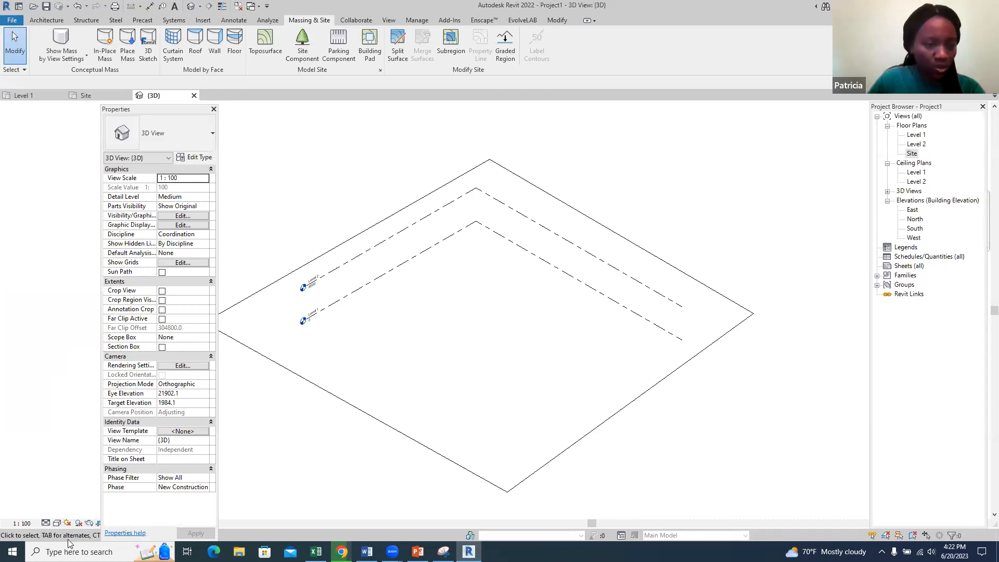
click(57, 522)
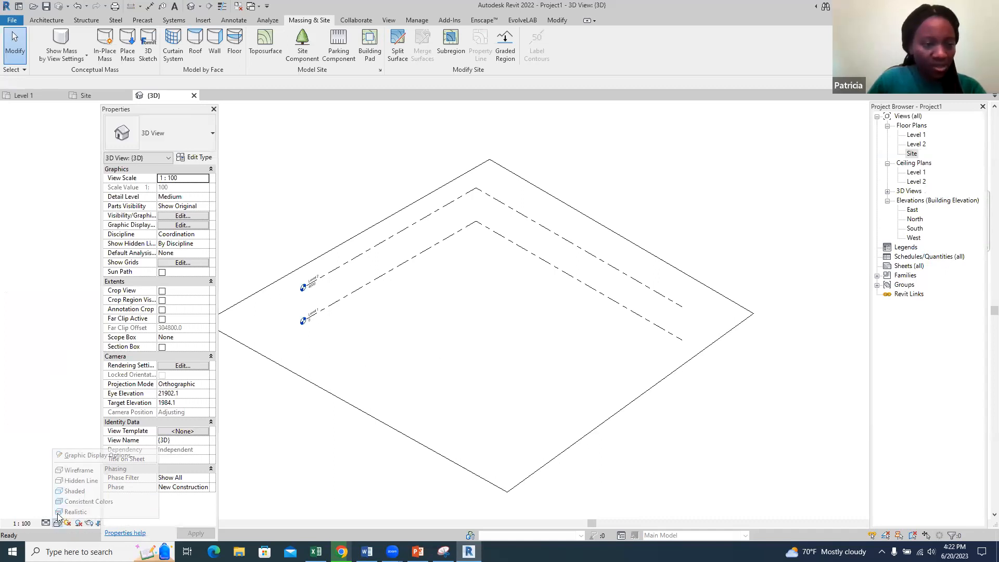
click(74, 490)
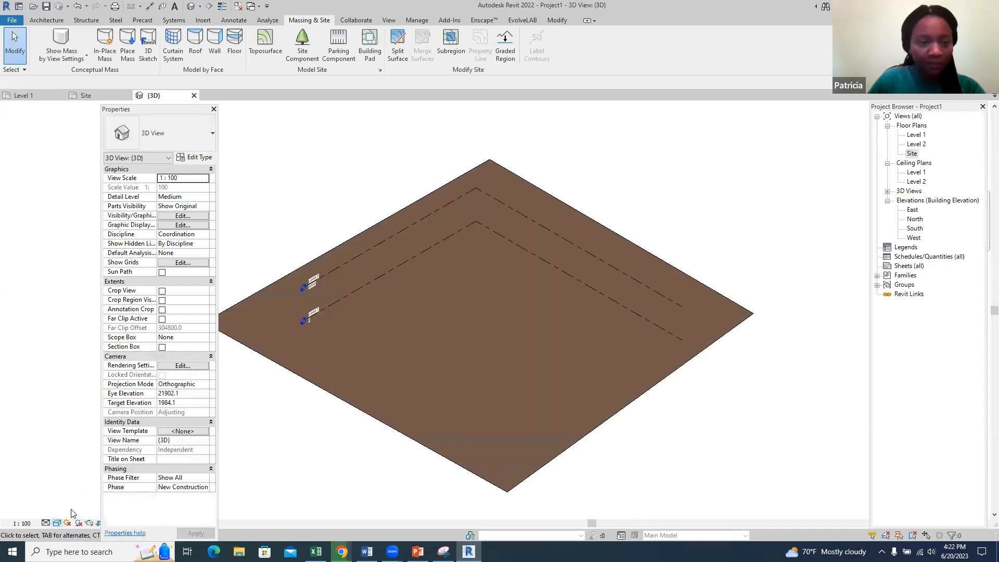
Step: Switch the 3D view's visual style to Realistic
click(57, 522)
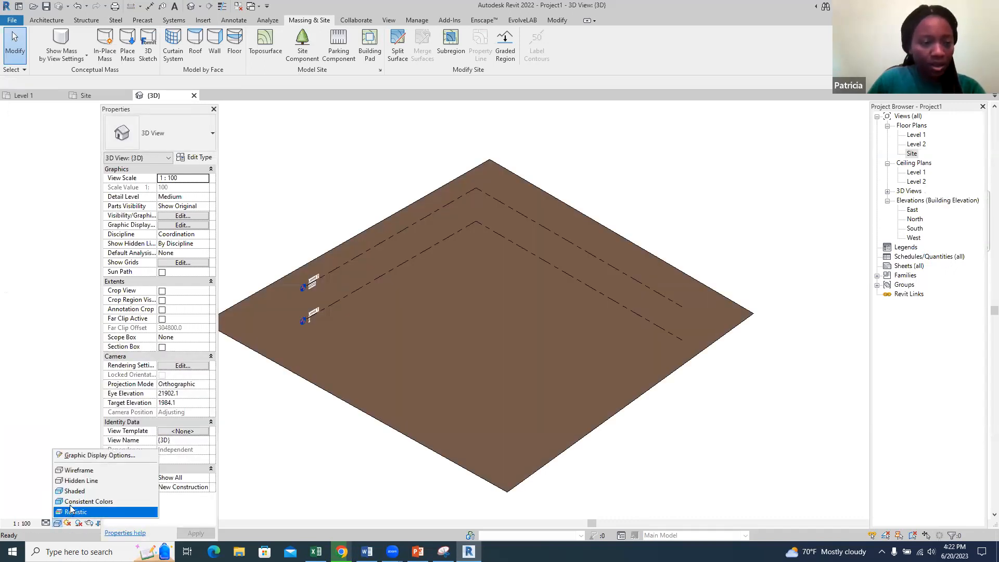
click(72, 512)
click(57, 524)
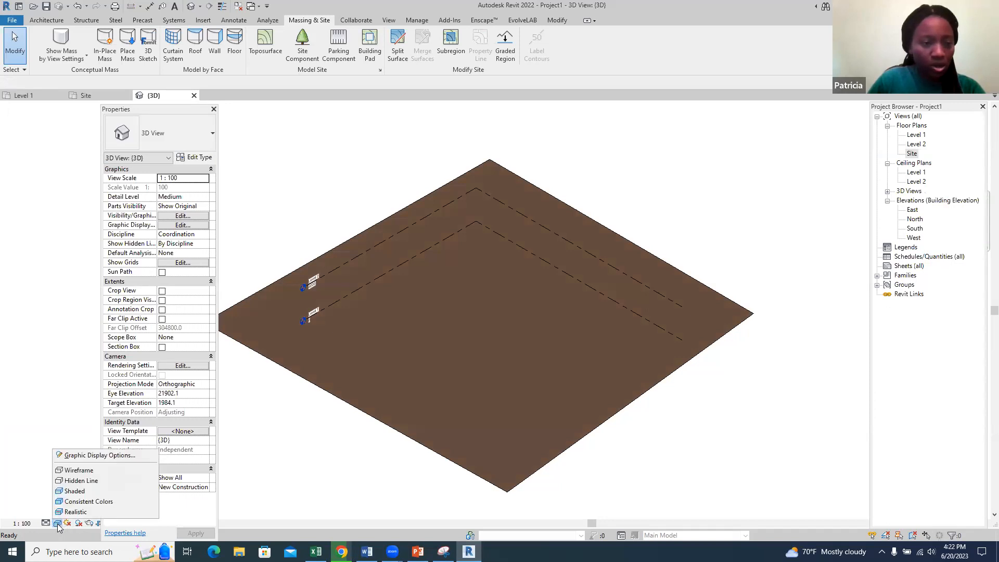
click(71, 514)
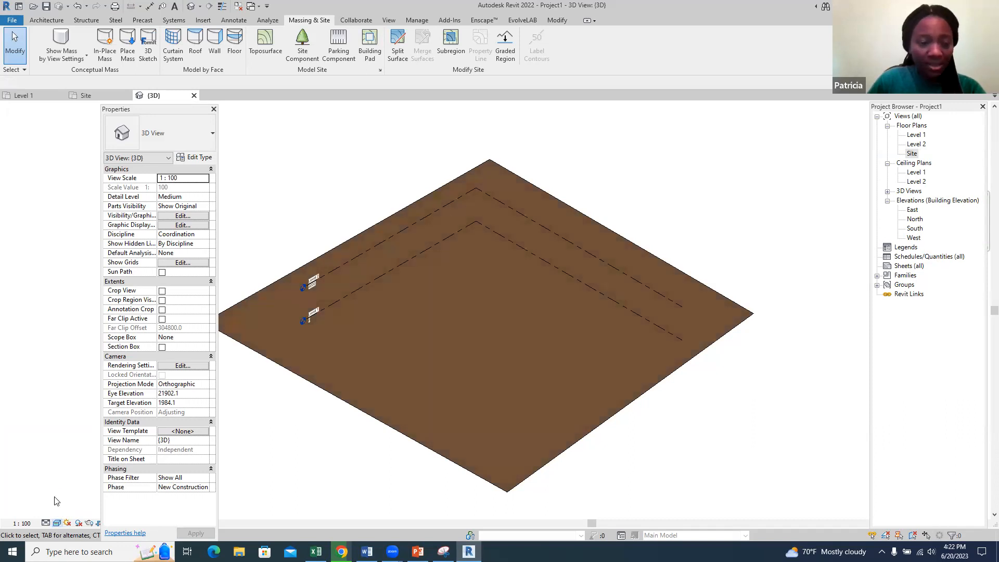
Step: Return the 3D view's visual style to Shaded and move the Properties palette back toward the window edge
click(57, 524)
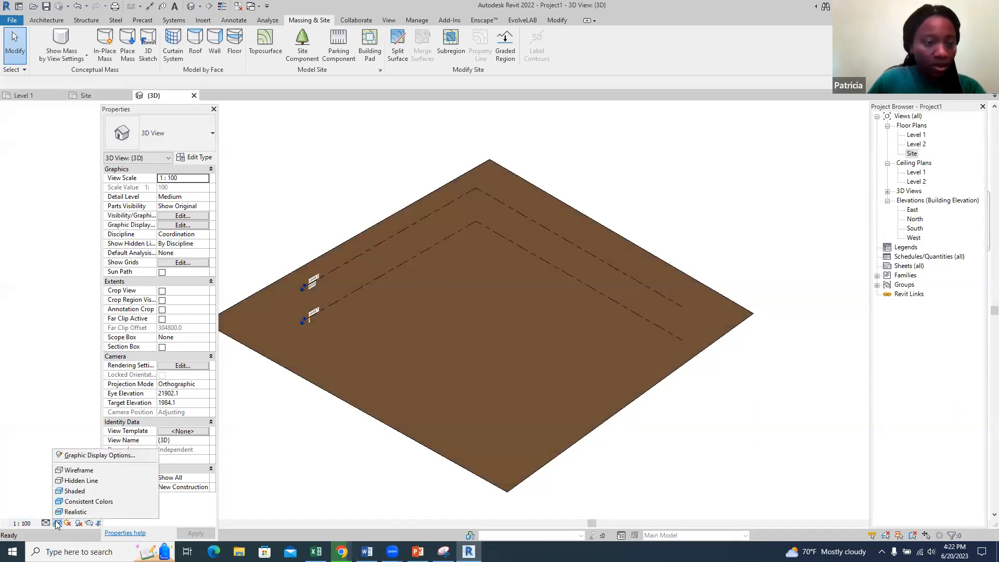
click(75, 491)
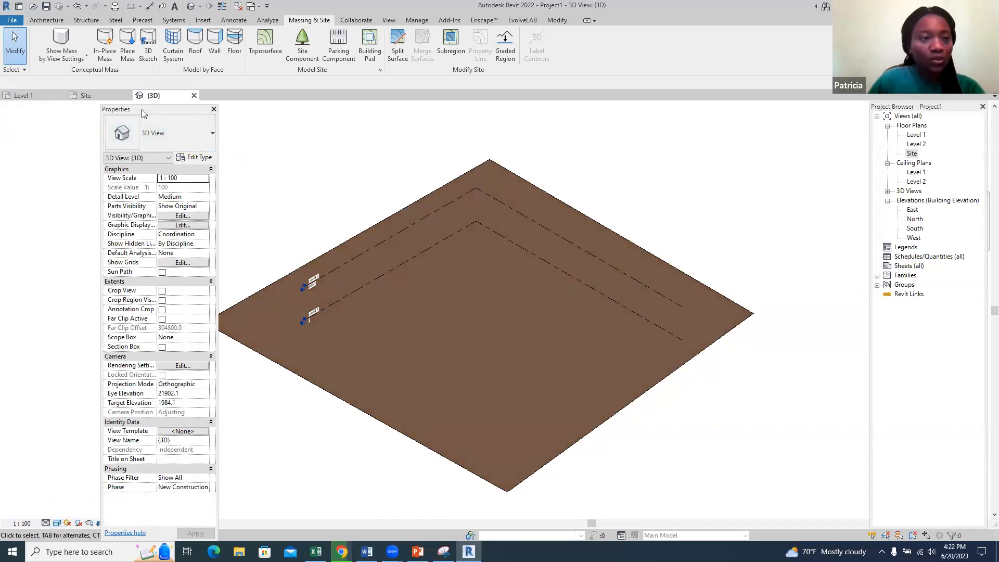
drag(144, 114, 116, 120)
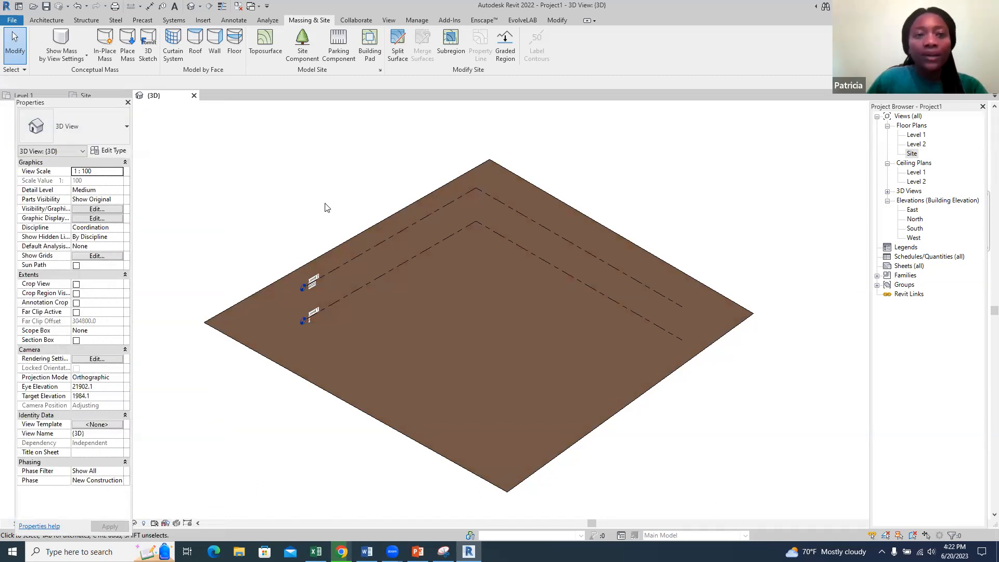
Step: In the Site floor plan, start a building pad and sketch a 6000 by 6000 mm square boundary within the toposurface
click(93, 95)
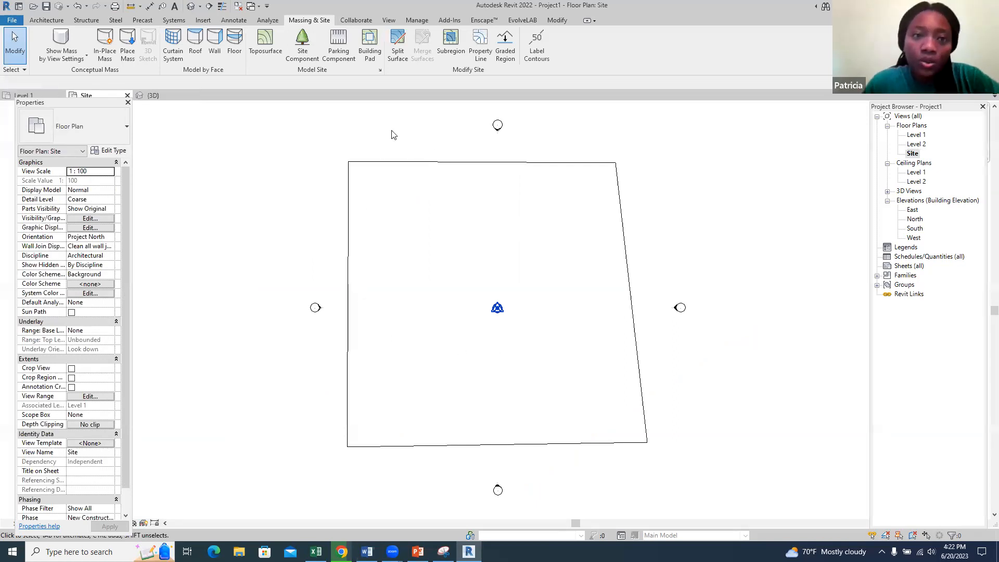
click(369, 41)
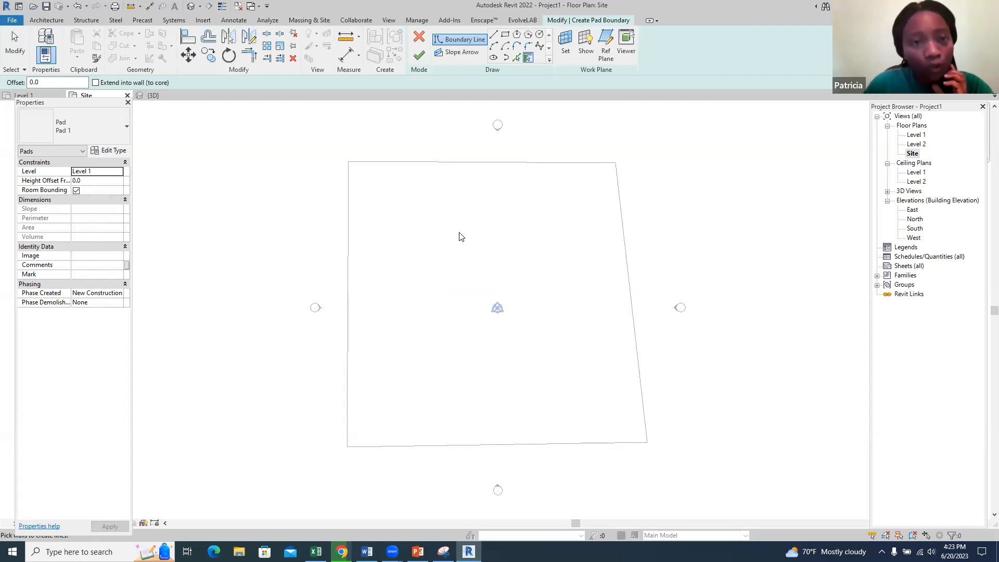
click(504, 37)
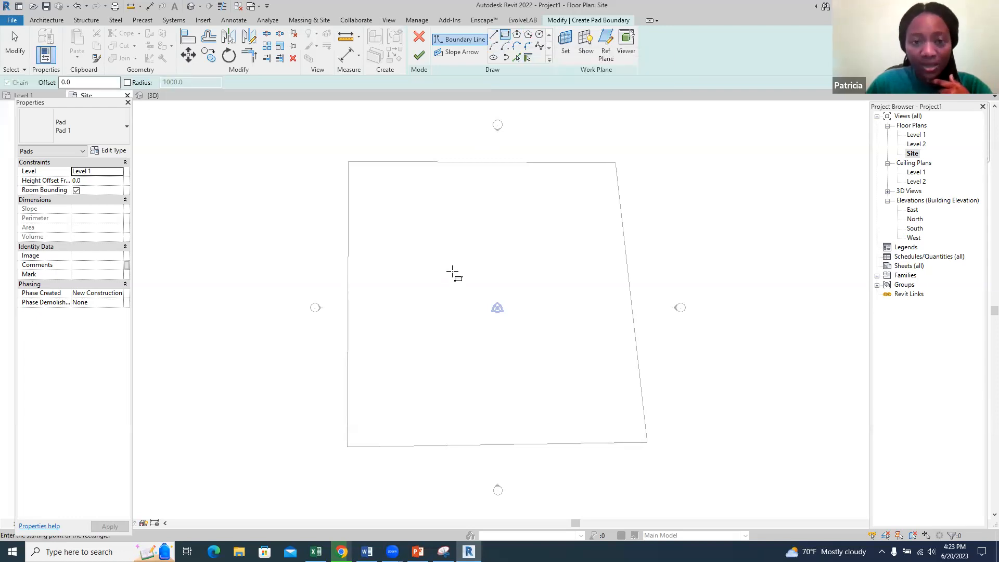
click(441, 253)
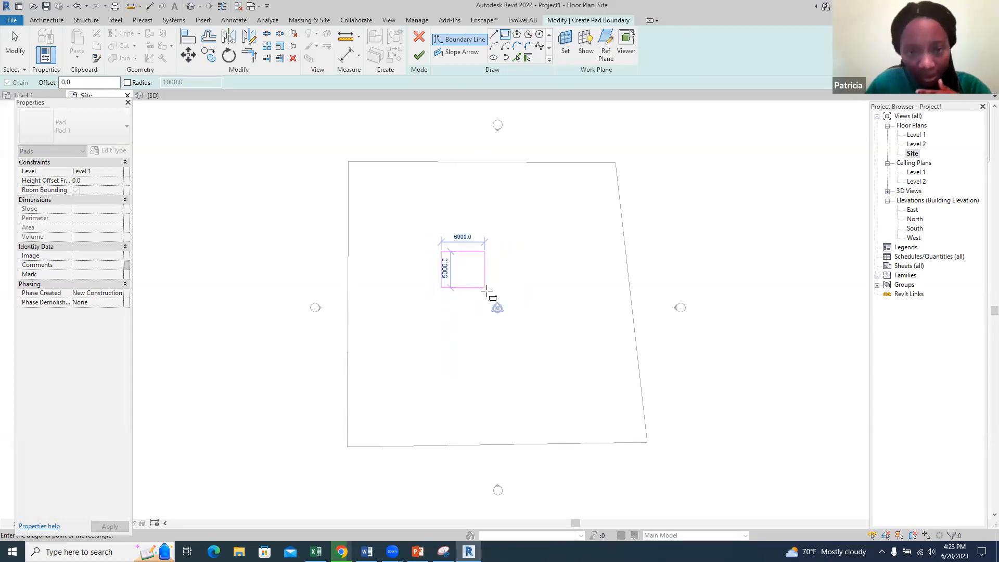
double_click(485, 294)
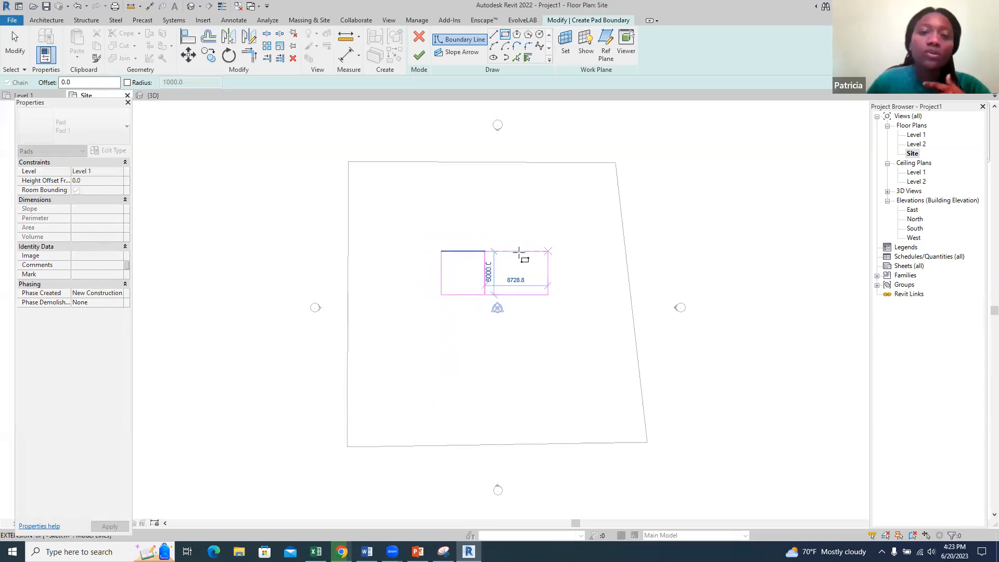
key(Escape)
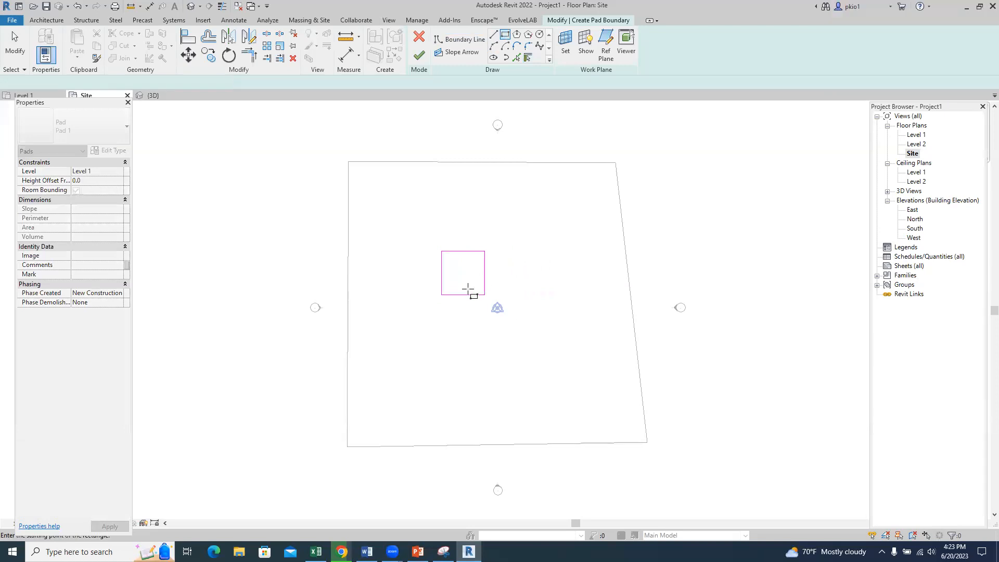
scroll(446, 258, up, 2)
scroll(468, 266, up, 3)
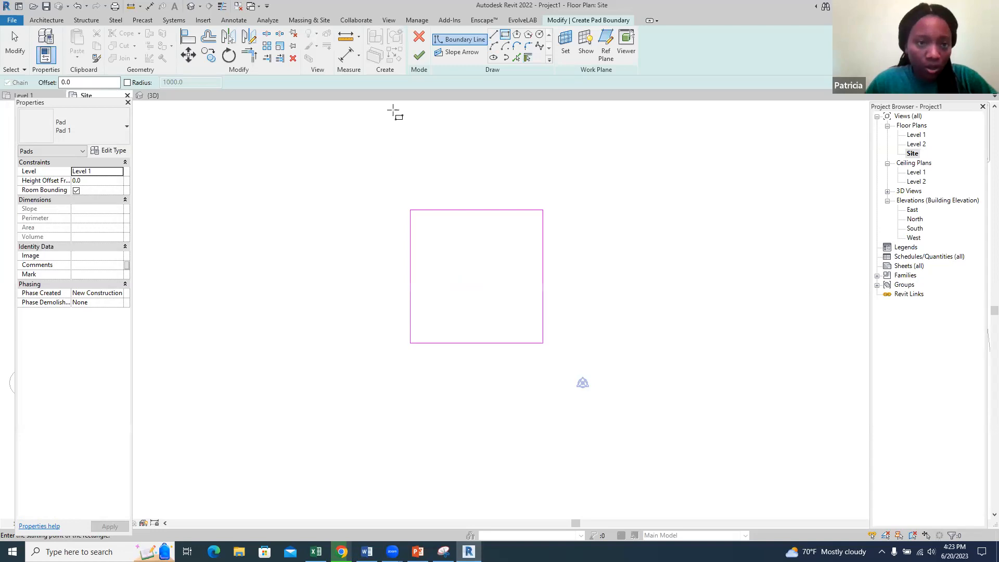
click(423, 56)
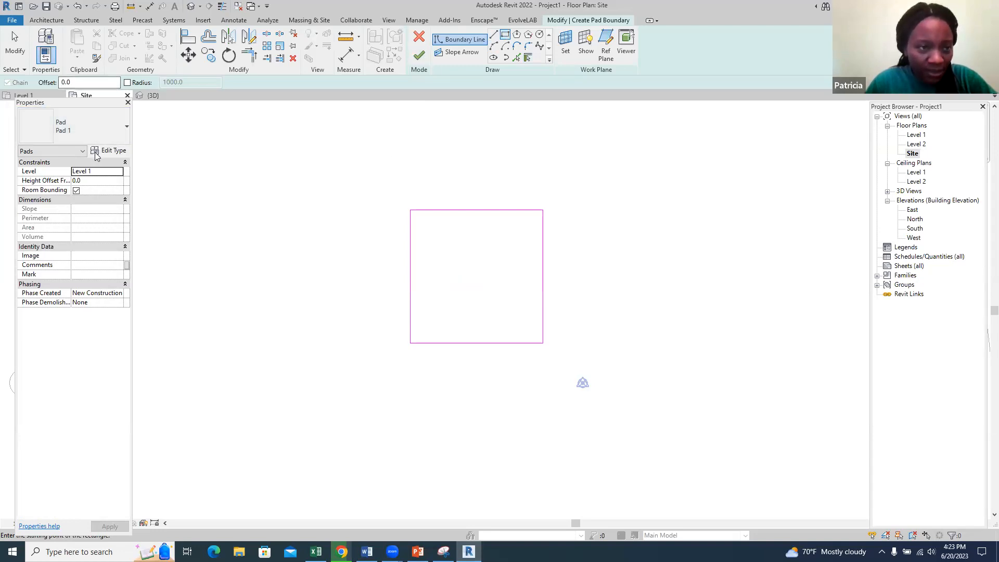
Step: Duplicate the Pad 1 type and name the copy Slab1
click(112, 152)
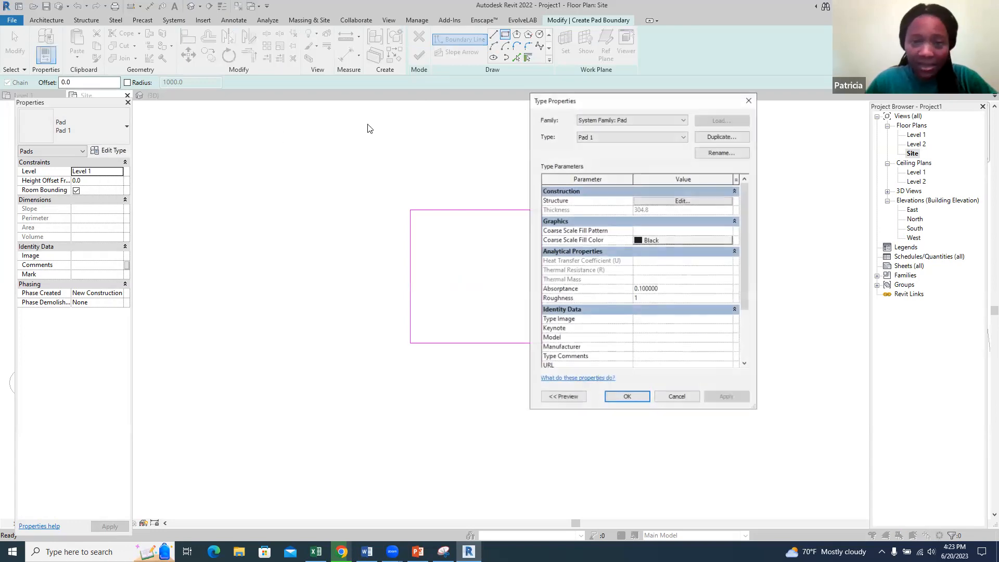
click(722, 137)
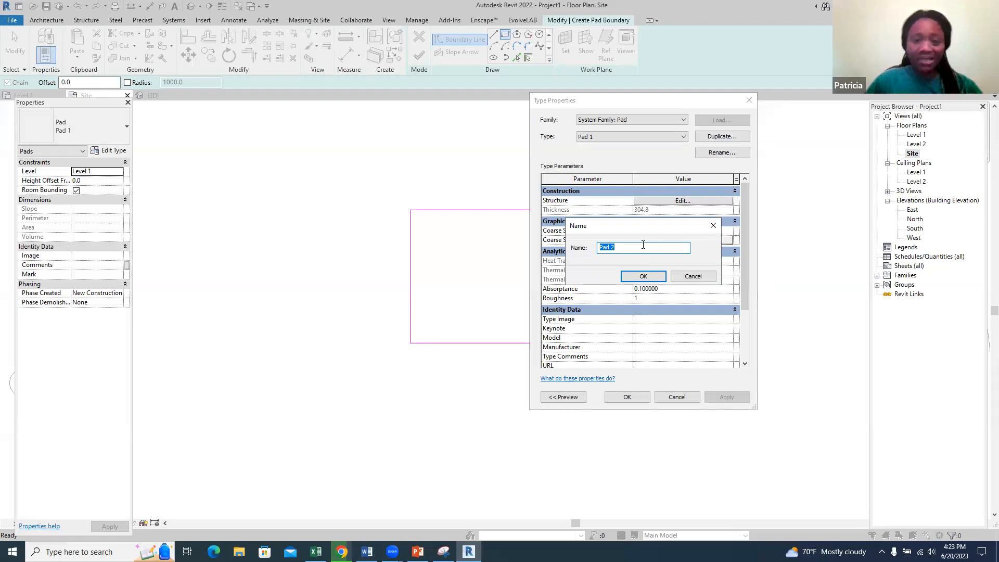
text(B)
key(BackSpace)
text(Slab1)
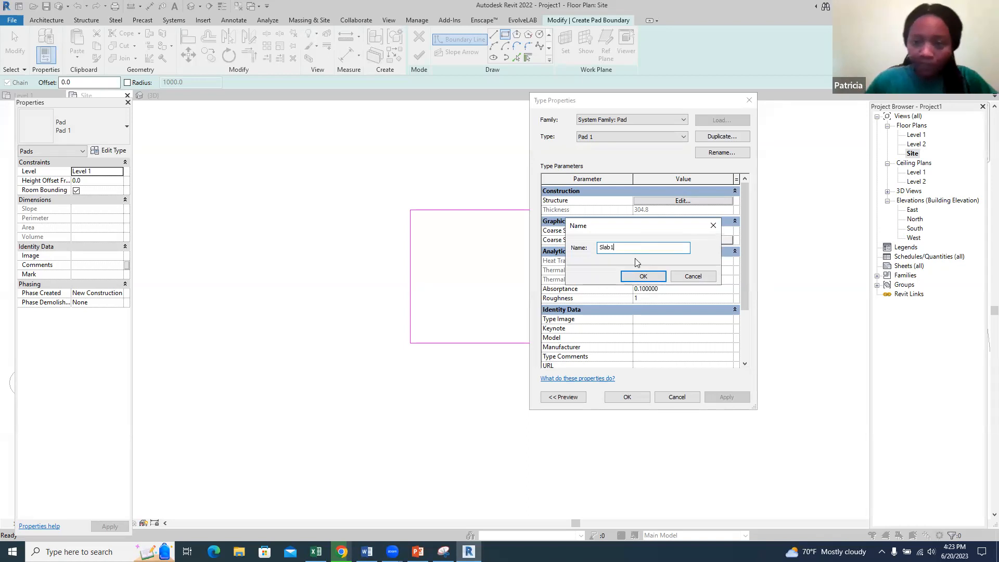
click(643, 276)
Step: Set Slab1's structure layer to 600 mm thick with the Concrete, Cast In Situ material, and accept the type settings
click(675, 202)
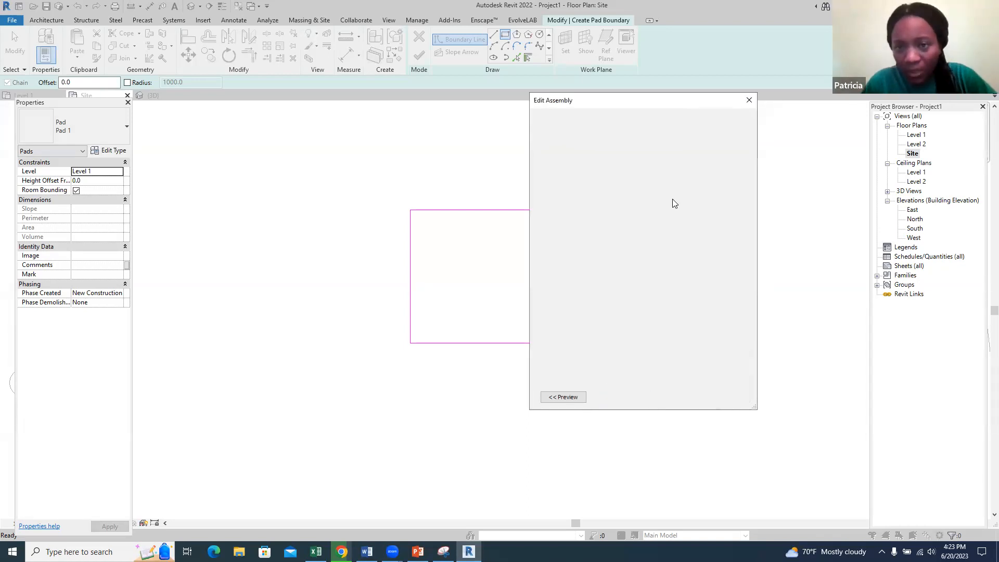
click(664, 200)
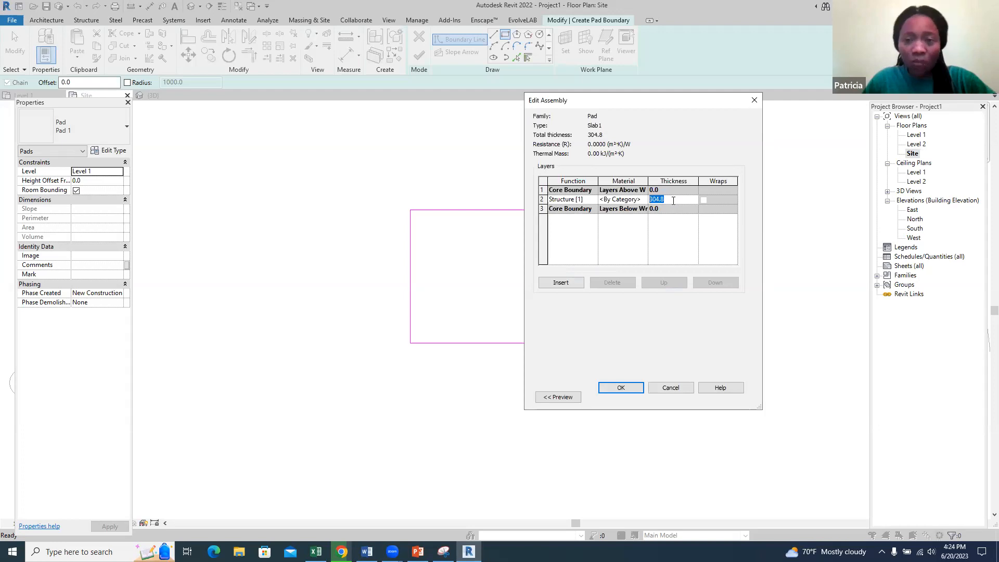
text(600)
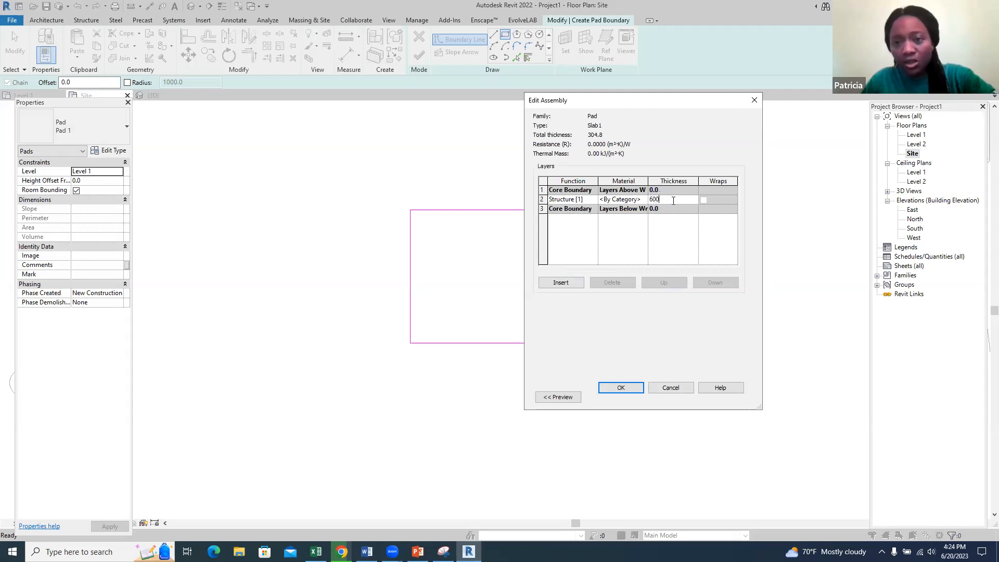
click(645, 200)
click(644, 200)
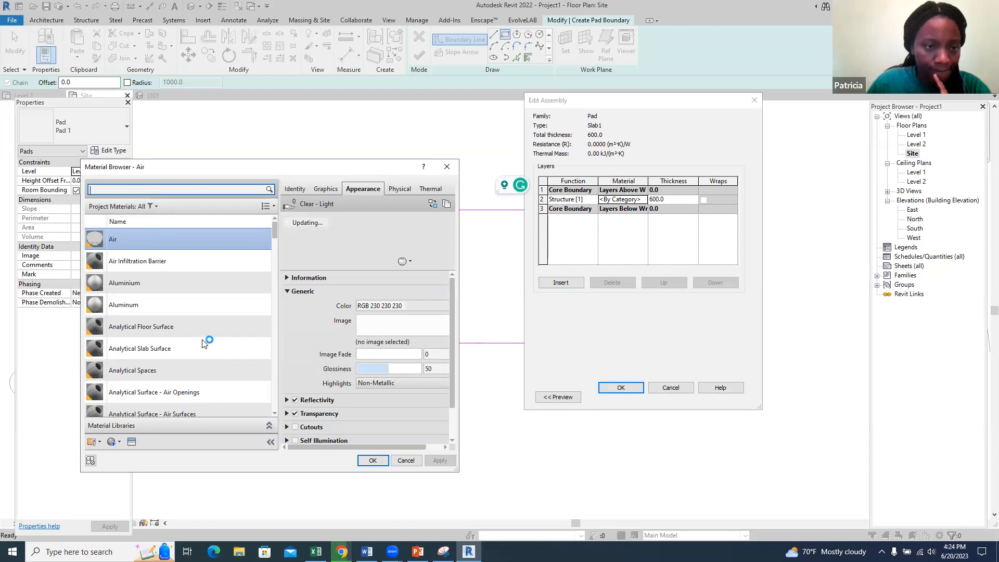
scroll(250, 329, down, 5)
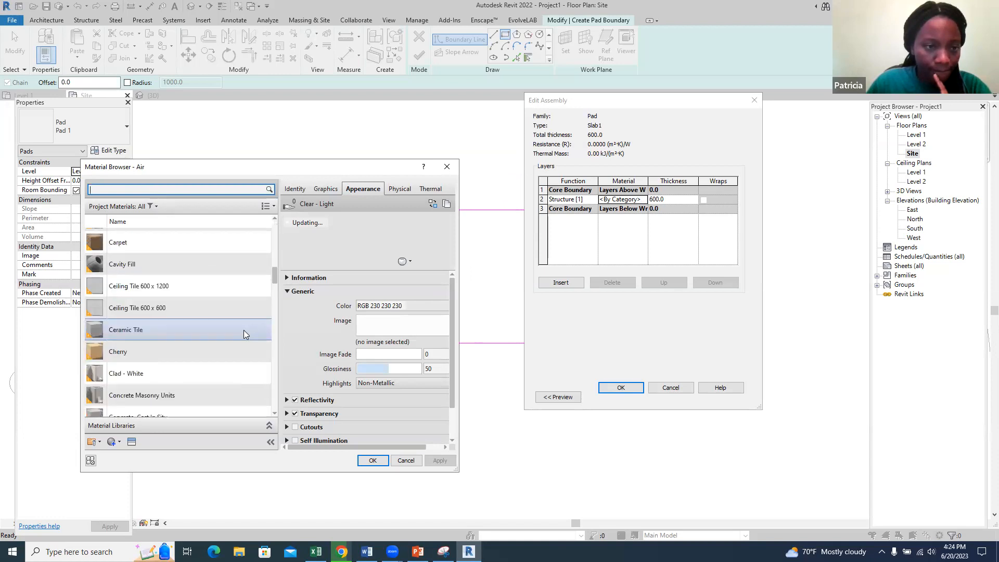
scroll(241, 333, down, 2)
click(179, 293)
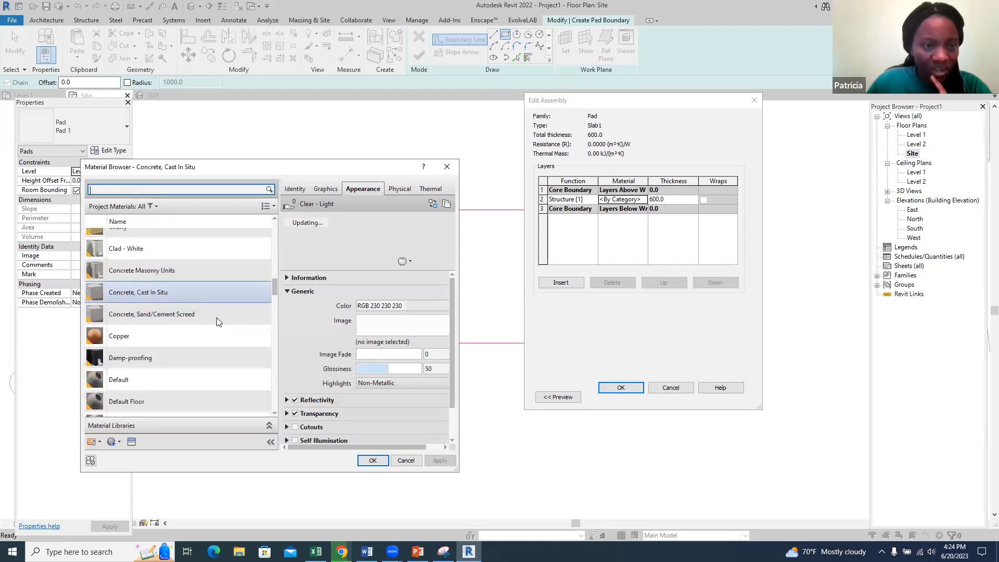
click(373, 461)
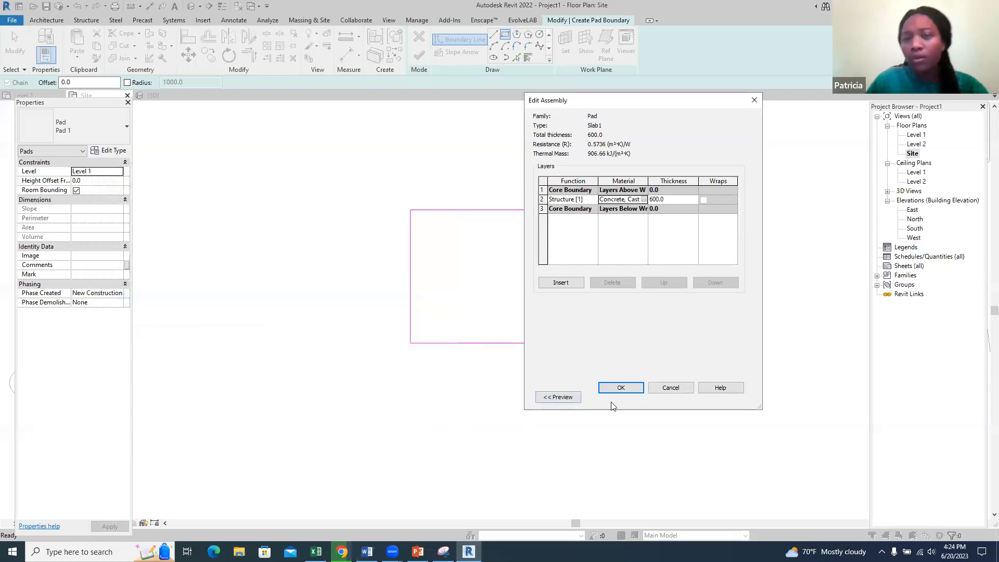
click(621, 388)
click(627, 395)
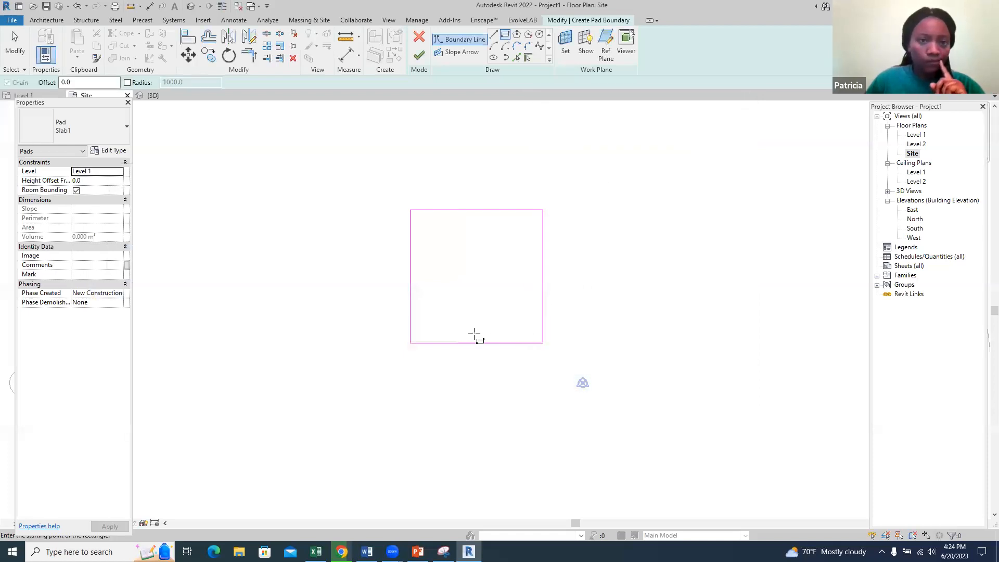
Step: Finish the pad boundary and, in the 3D view, set the pad's height offset from Level 1 to 600 mm
click(418, 55)
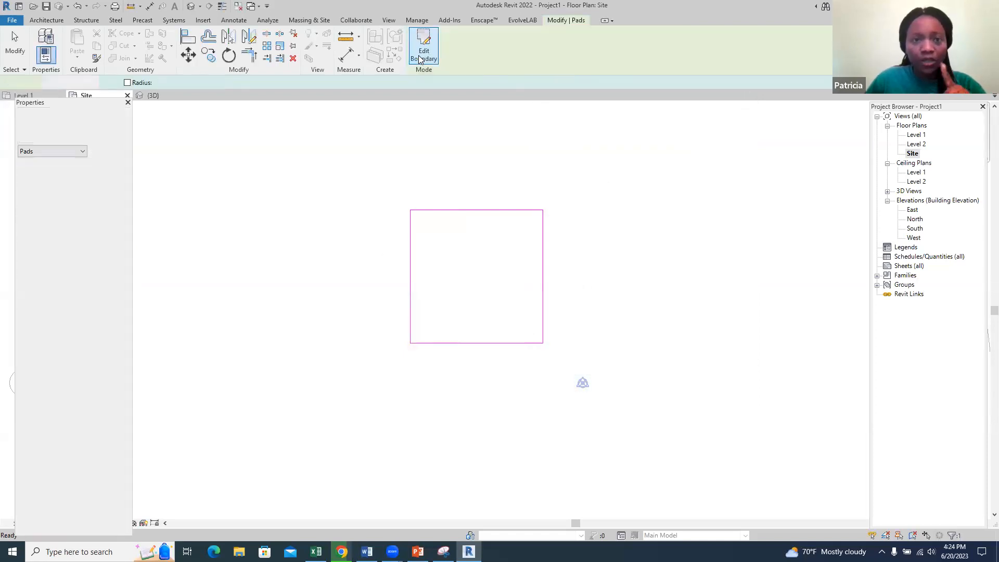
click(153, 96)
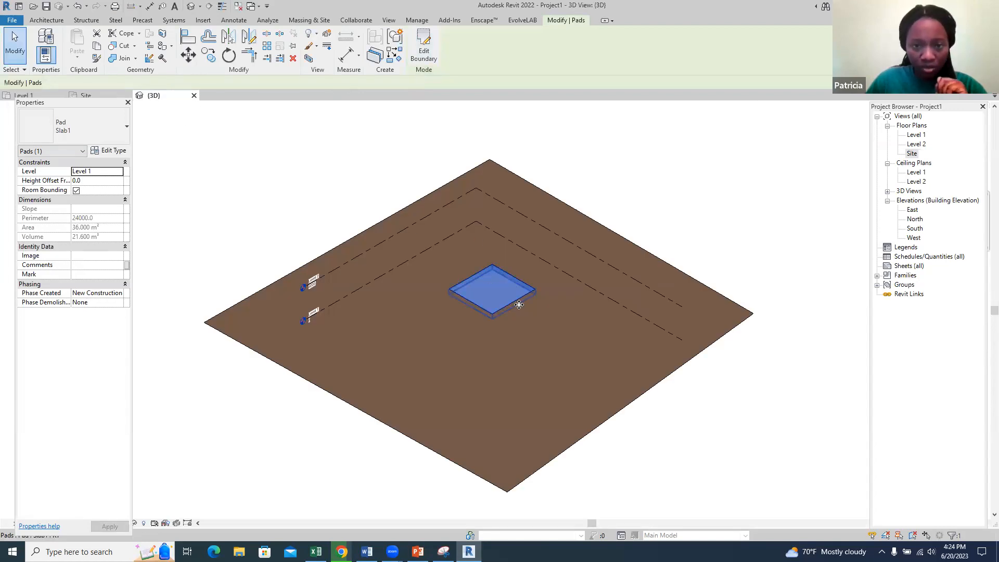
scroll(512, 297, up, 3)
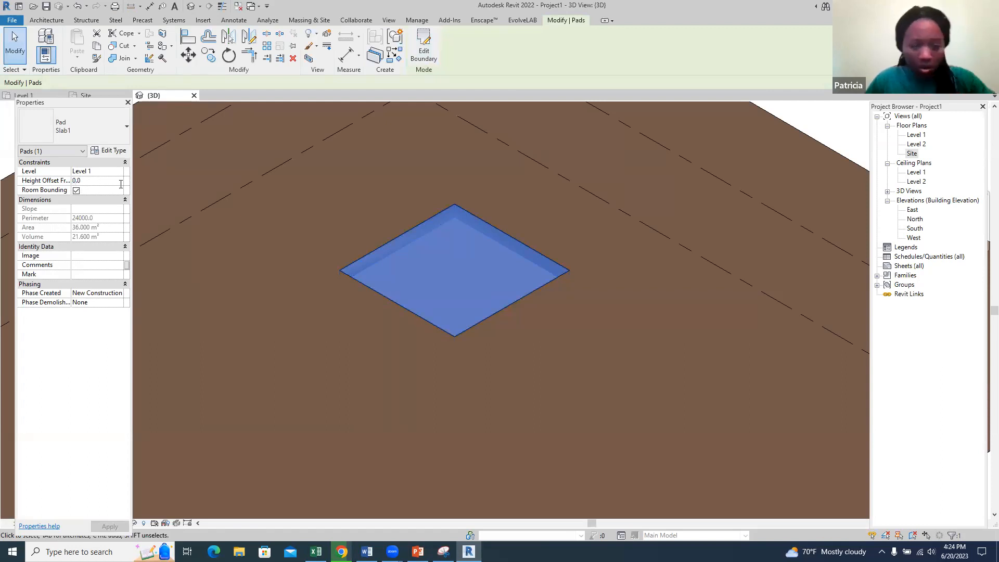
click(98, 180)
text(600)
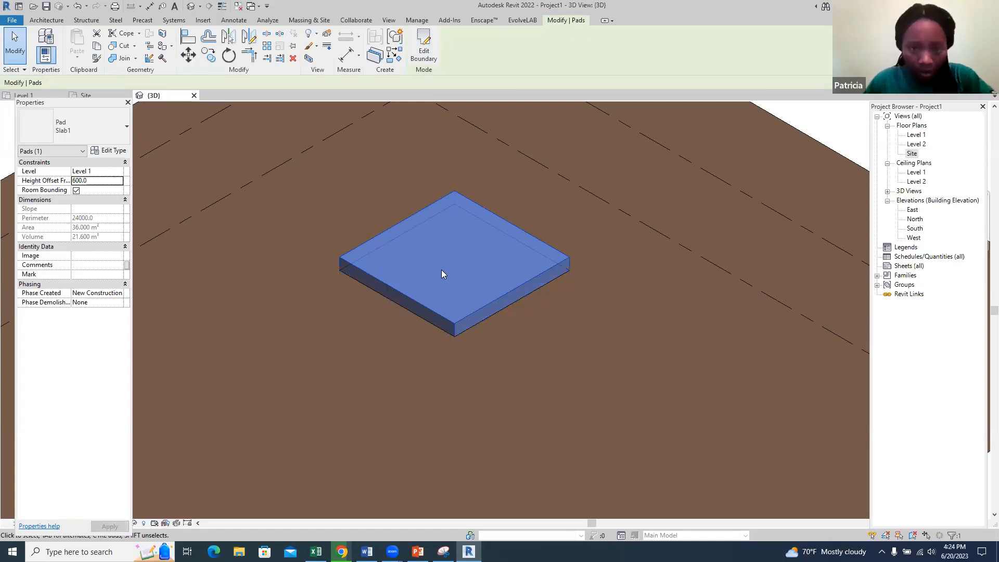
scroll(441, 274, down, 2)
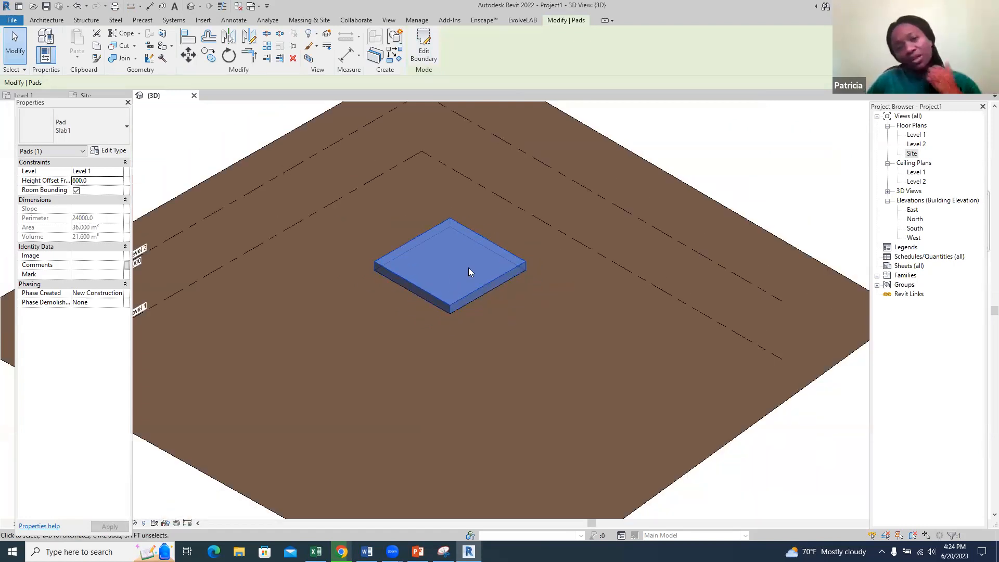
click(733, 174)
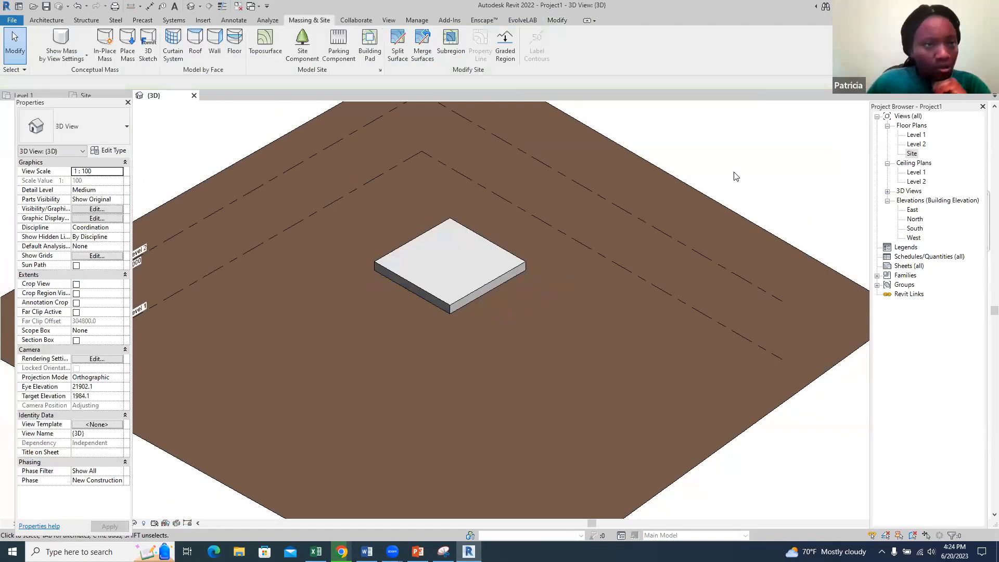
Step: In the East elevation, add a level 900 mm below Level 1 by picking the Level 1 line with a 900 offset
click(91, 94)
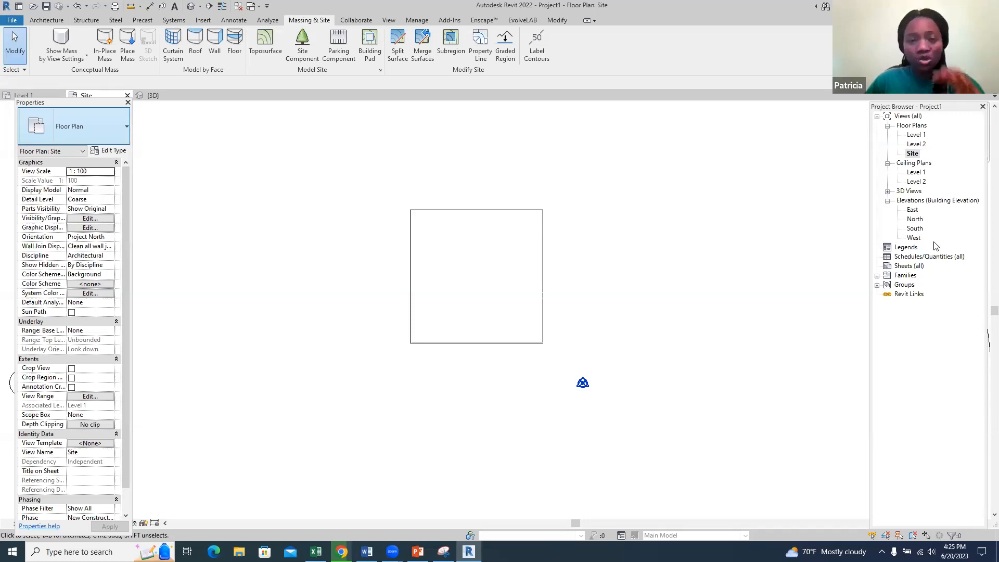
double_click(913, 209)
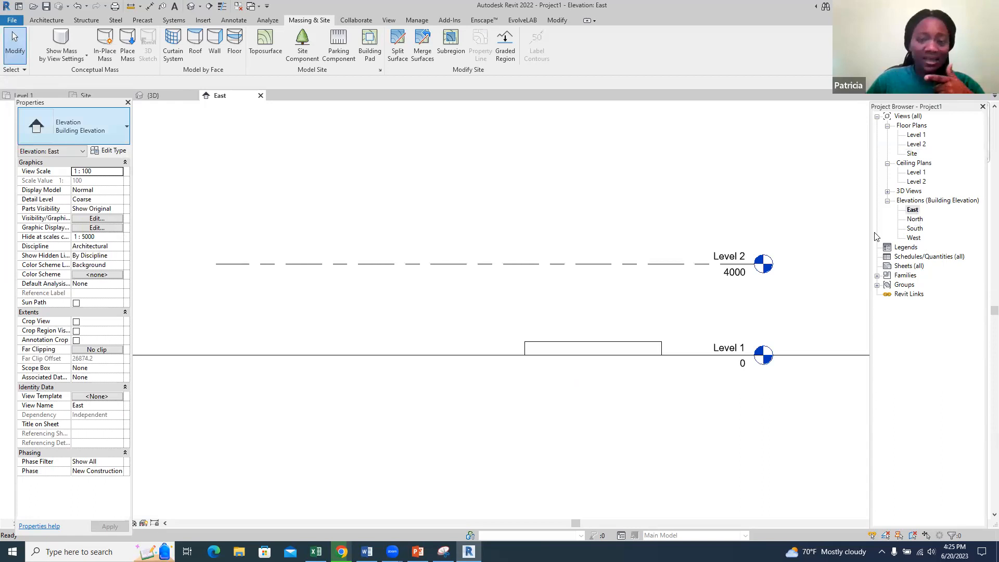
scroll(726, 315, up, 2)
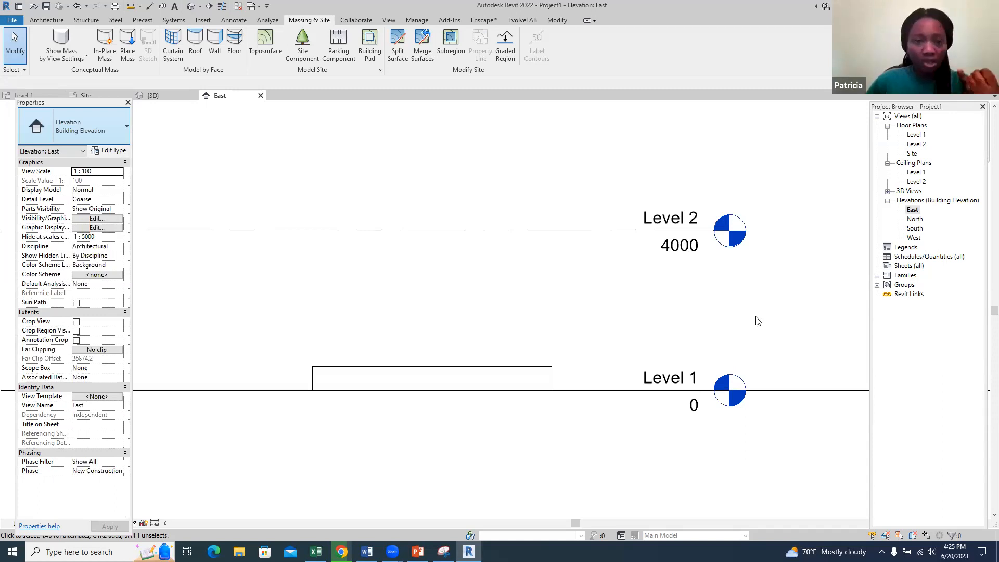
click(46, 20)
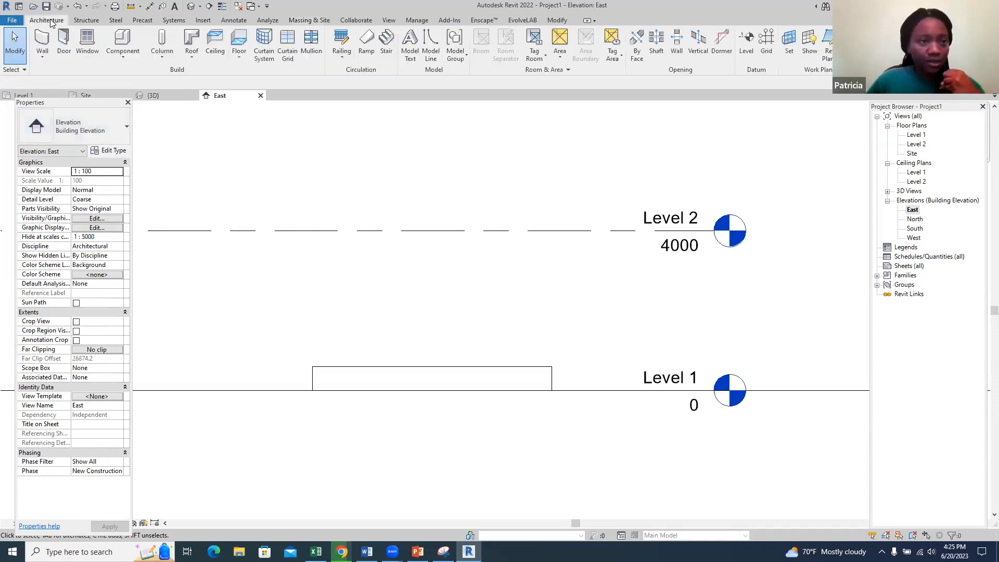
click(748, 41)
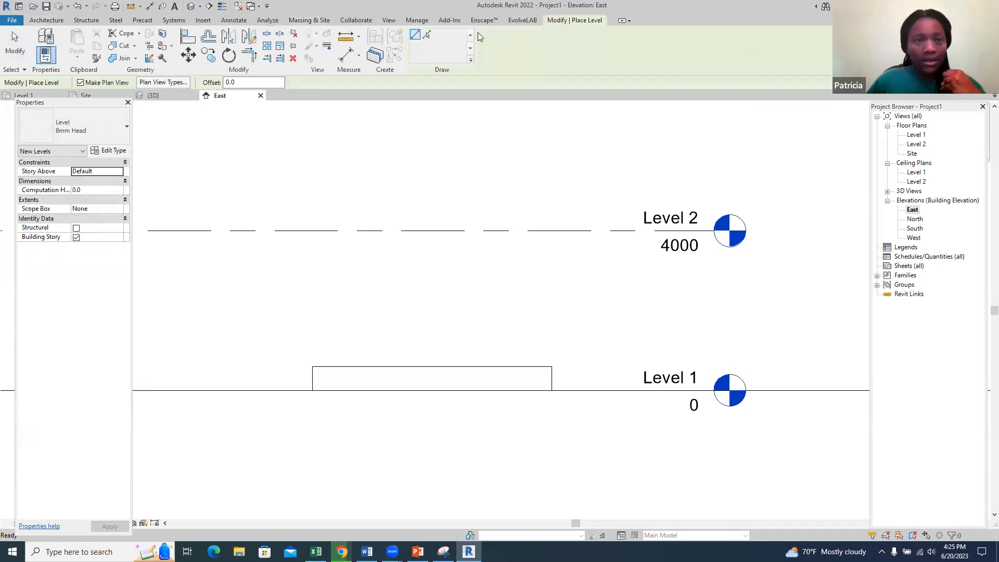
click(427, 36)
click(229, 83)
text(90)
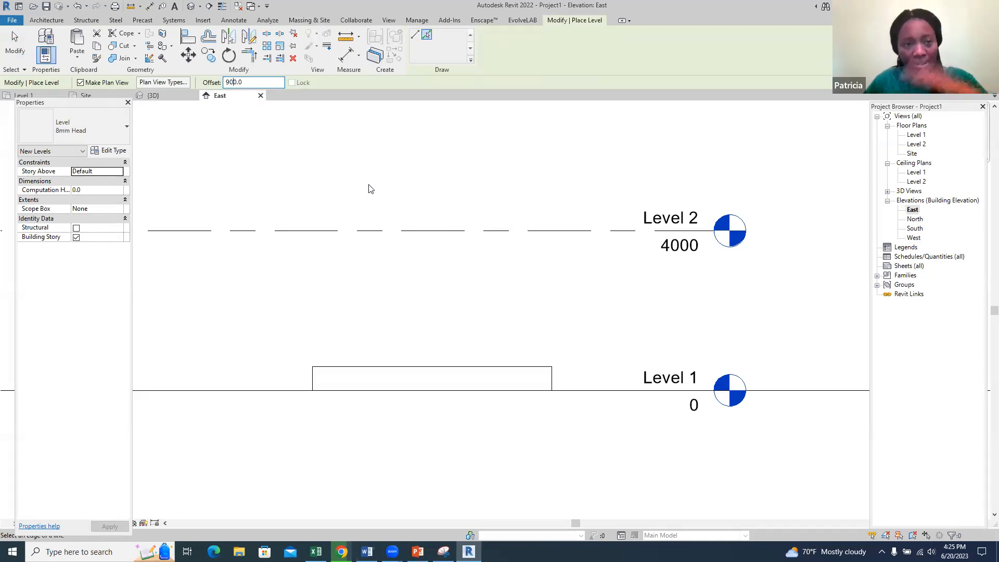
click(578, 391)
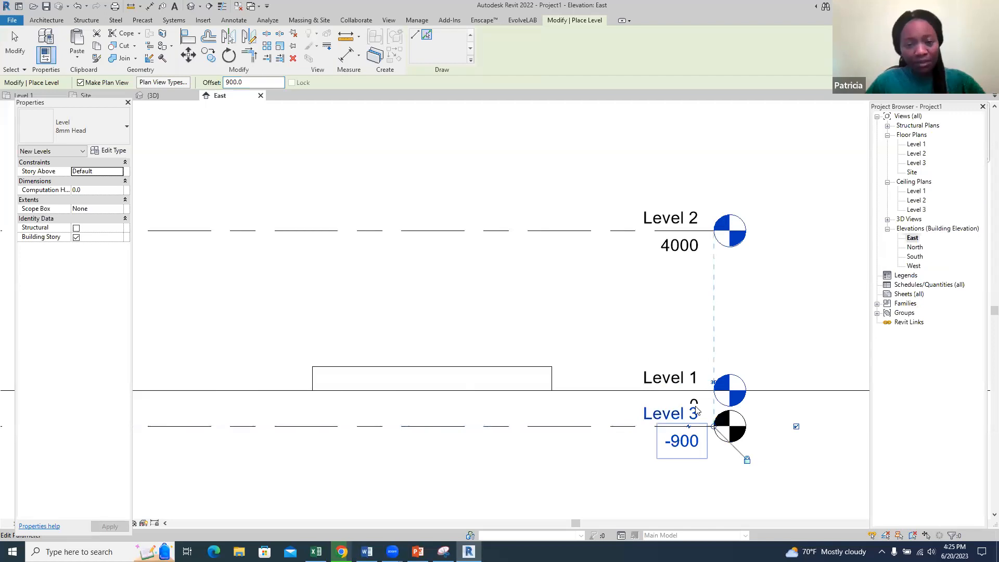
key(Escape)
key(Escape)
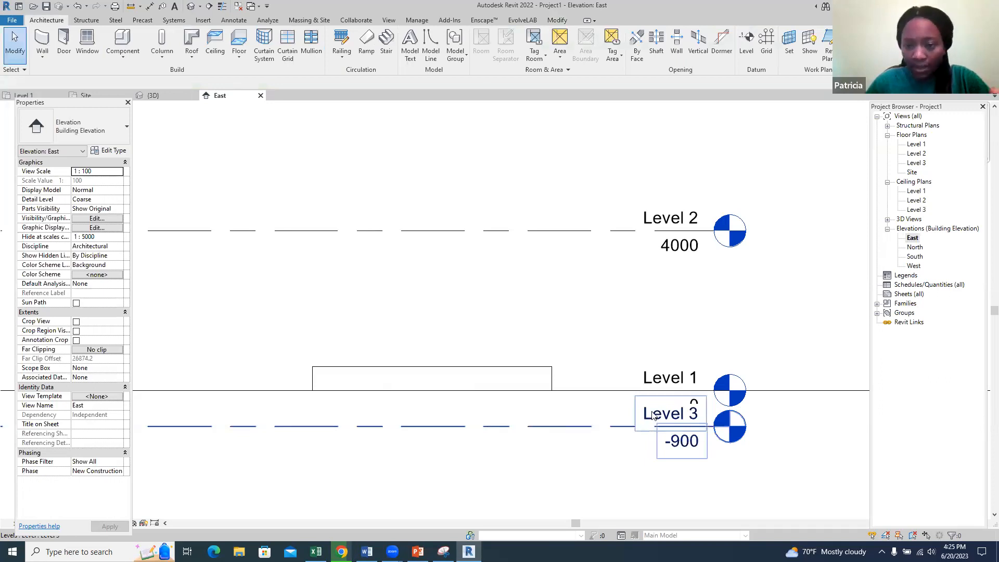
Step: Rename the level below Level 1 as Foundation level and rename its corresponding views too
click(653, 415)
click(654, 415)
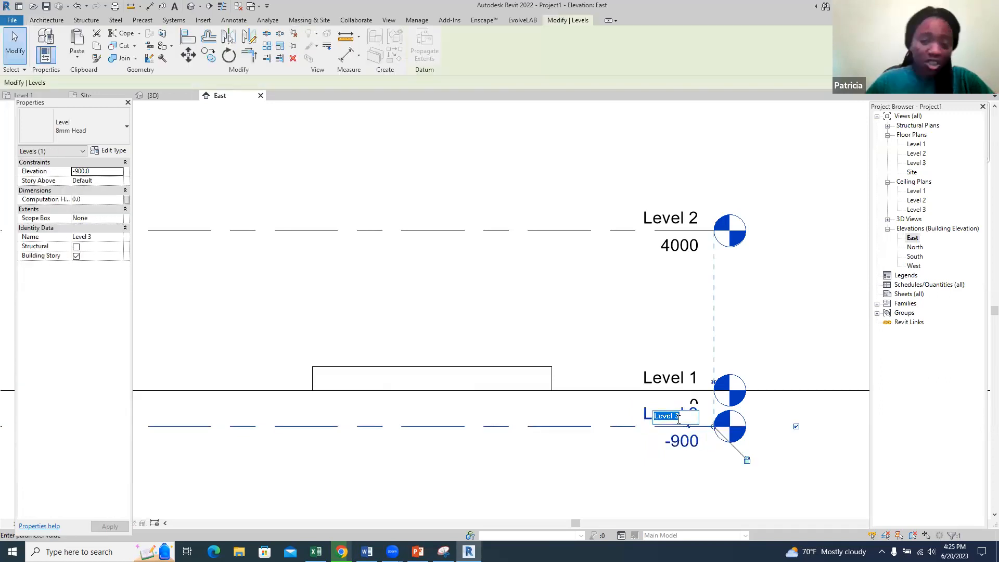
text(F)
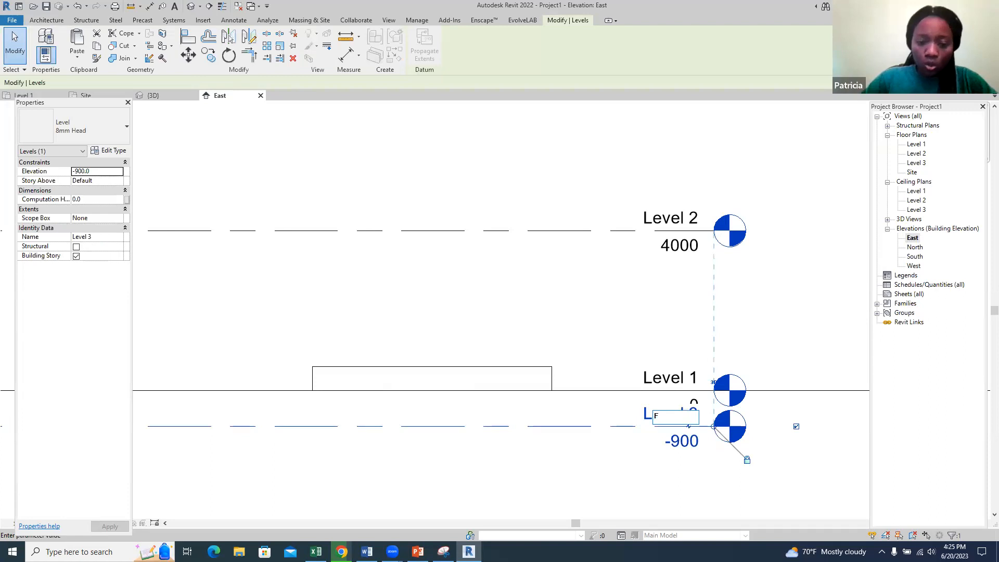
text(oundation)
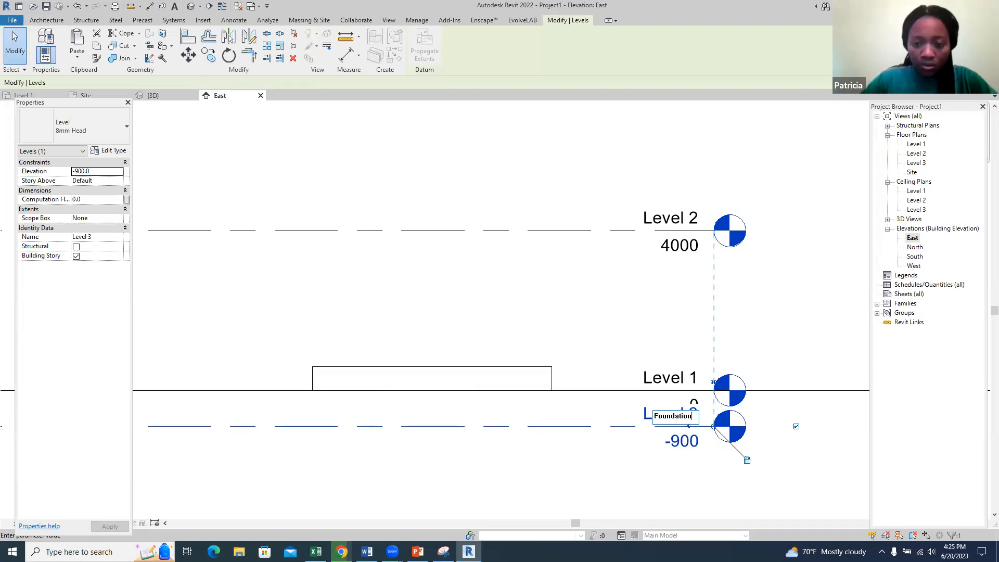
text( level)
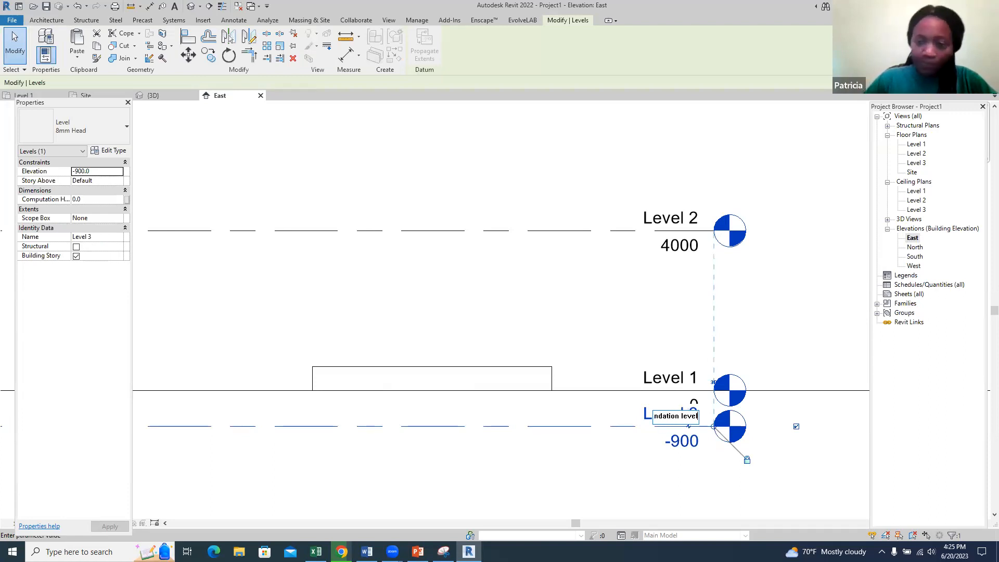
key(Return)
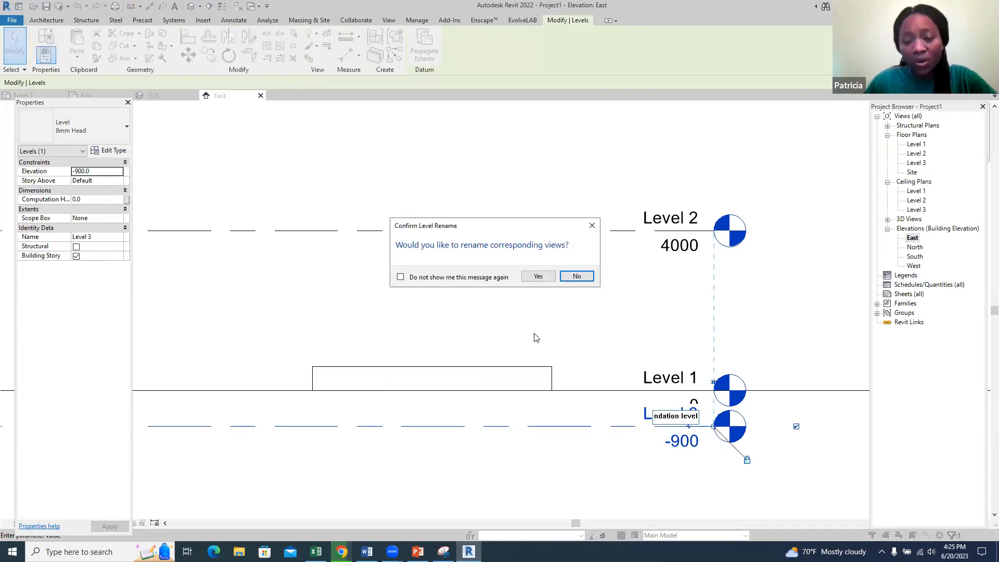
click(536, 277)
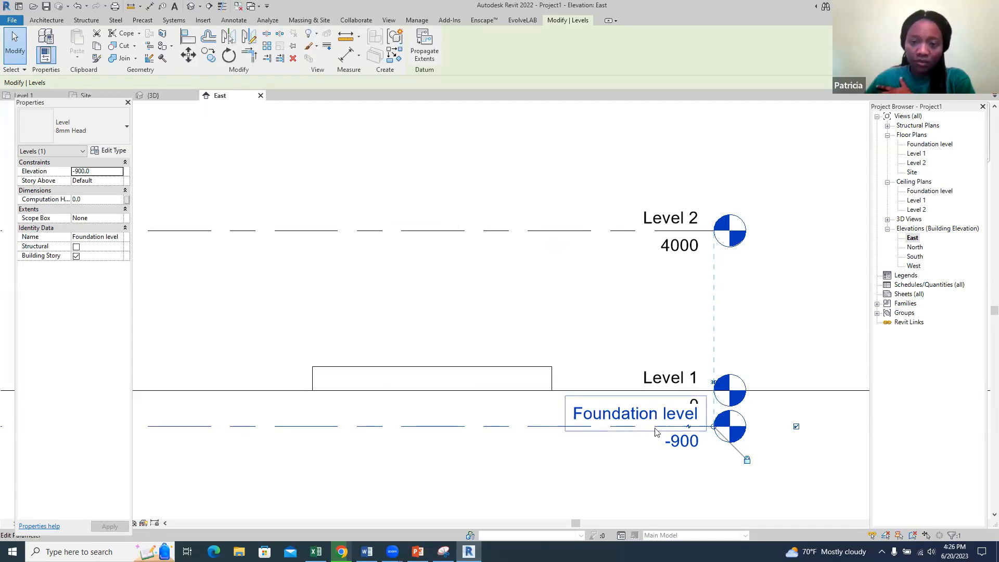
Step: Rename Level 1 as Ground level, including its corresponding views
click(661, 376)
click(665, 376)
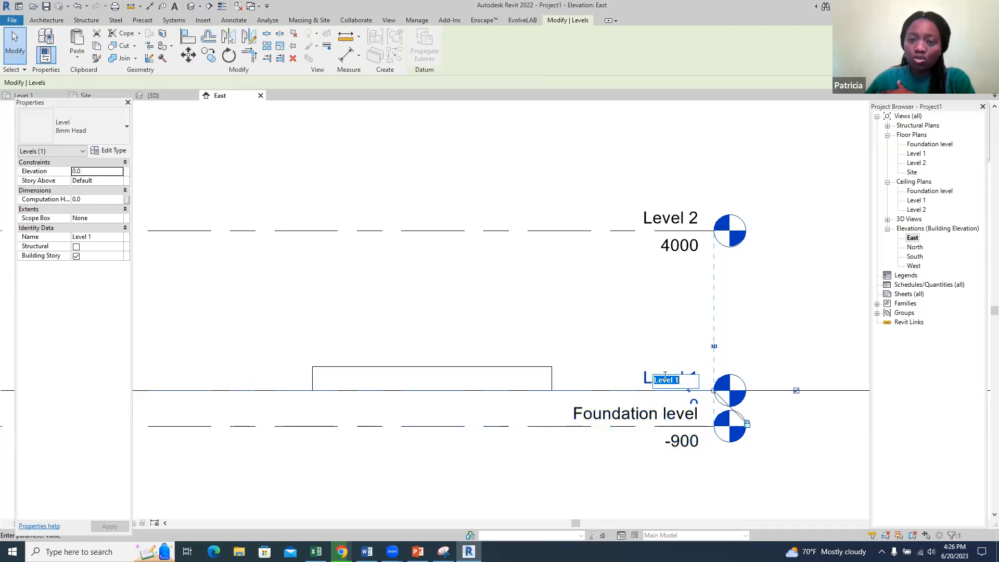
text(G)
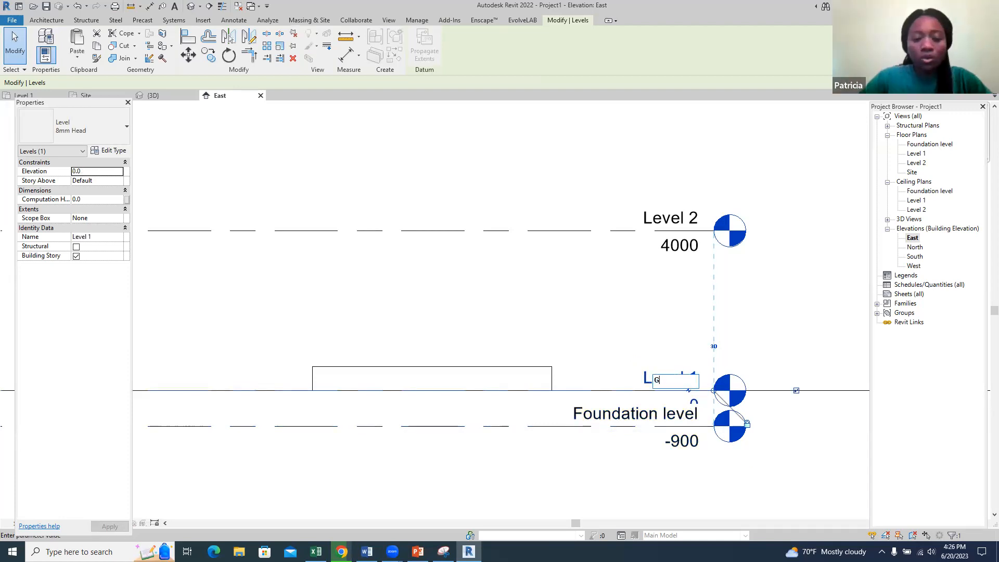
text(round level)
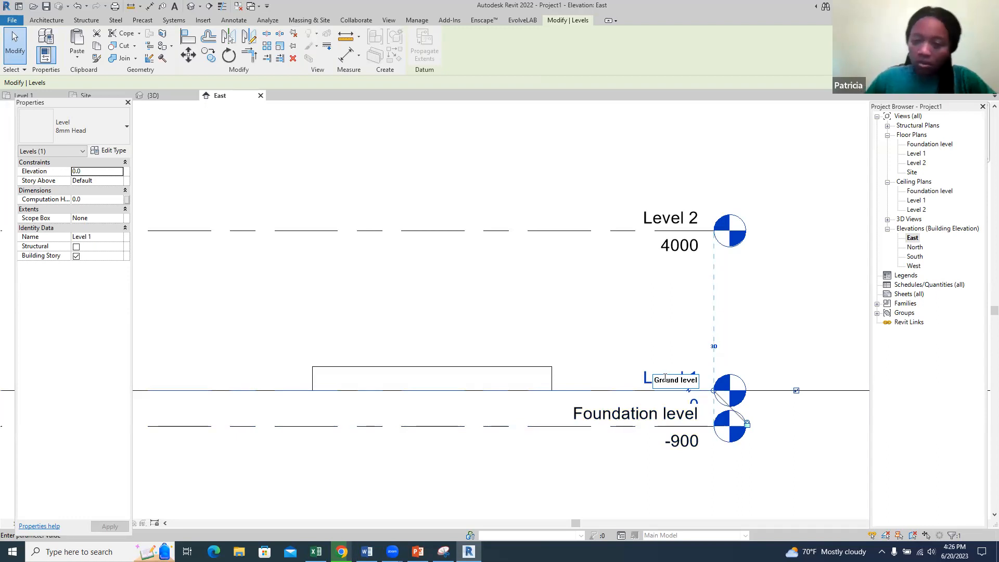
click(779, 336)
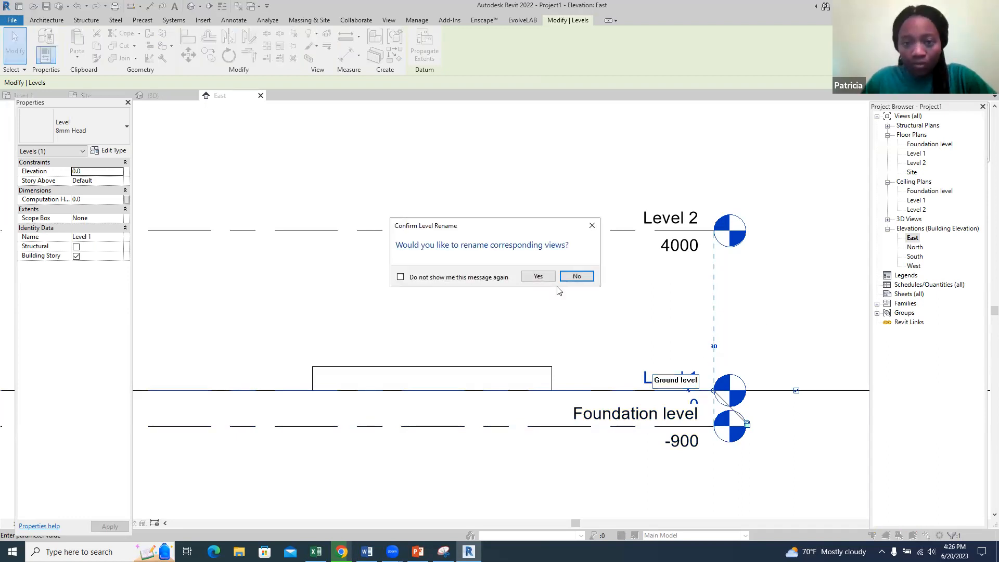
click(537, 277)
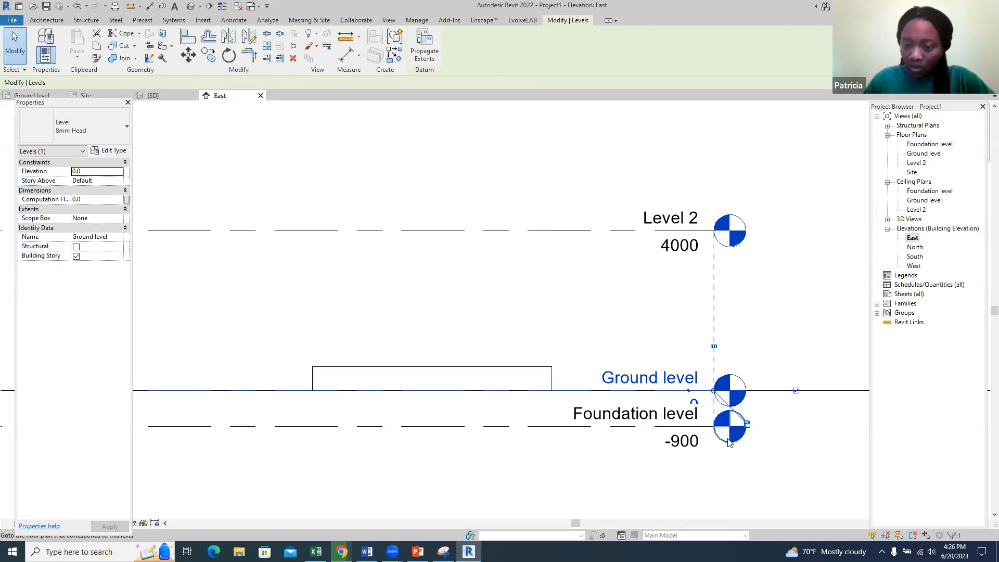
key(Escape)
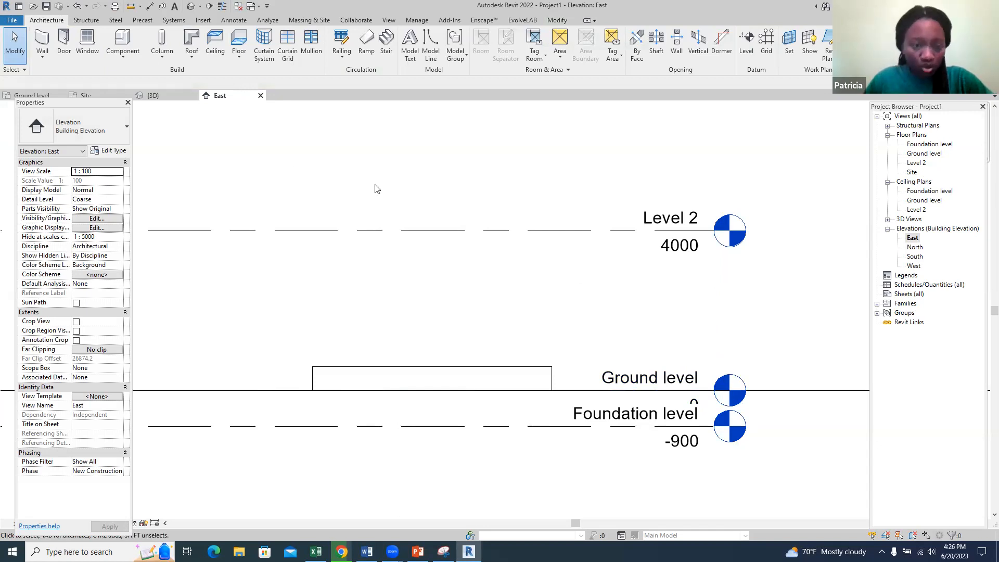
Step: Move the Foundation level line horizontally to the right so its head is offset from the Ground level head
scroll(586, 337, down, 3)
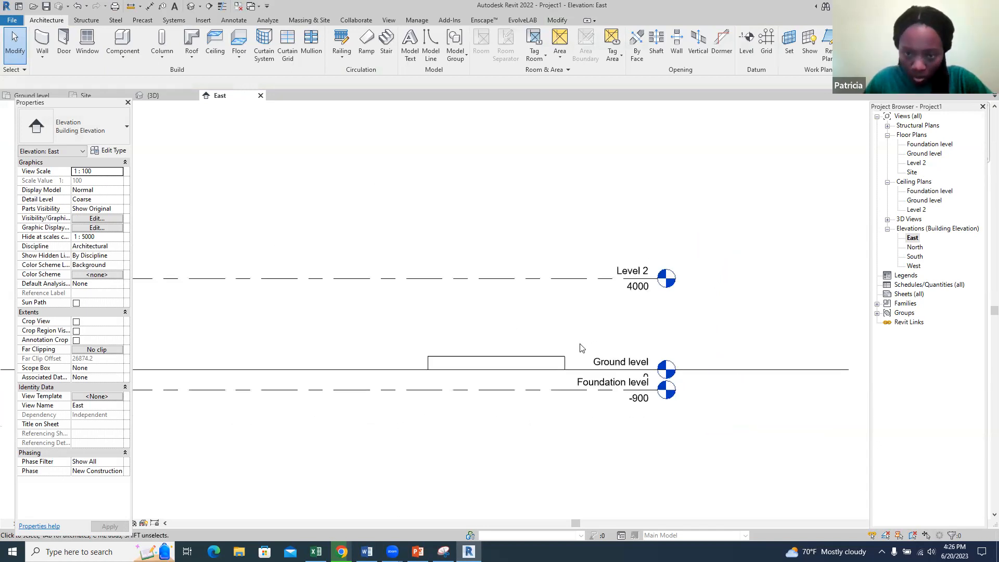
click(354, 368)
key(Escape)
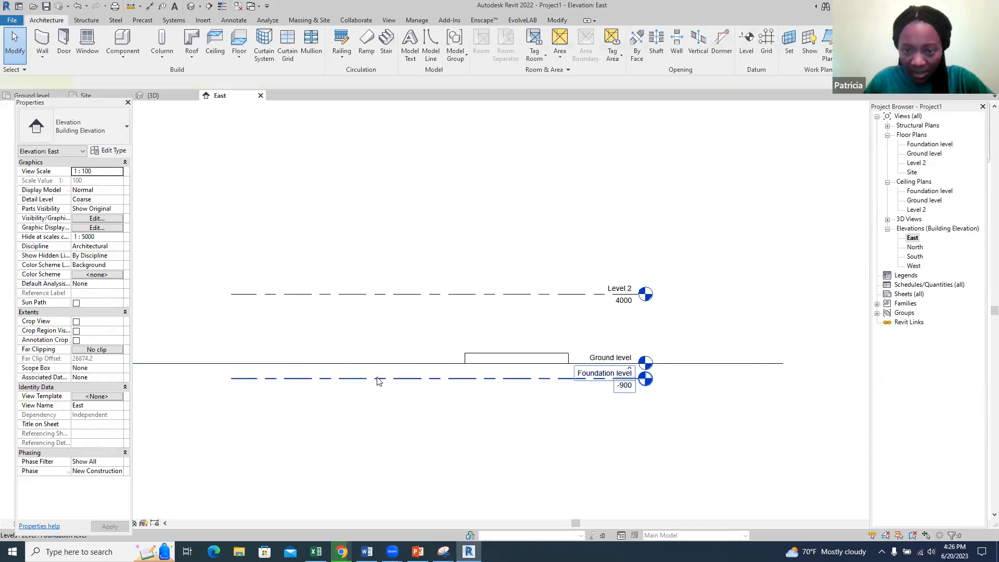
click(378, 378)
click(187, 52)
click(451, 411)
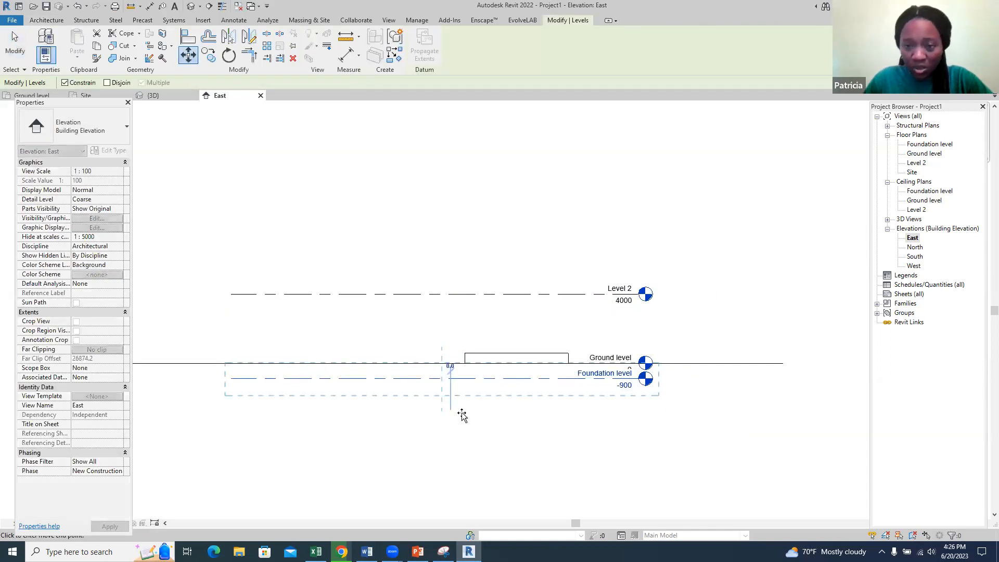
click(489, 415)
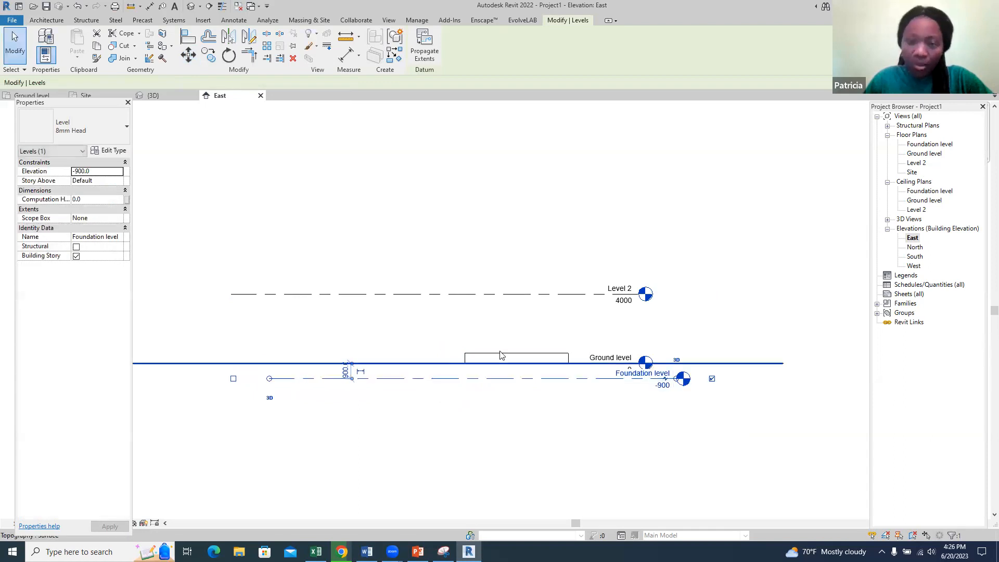
click(475, 312)
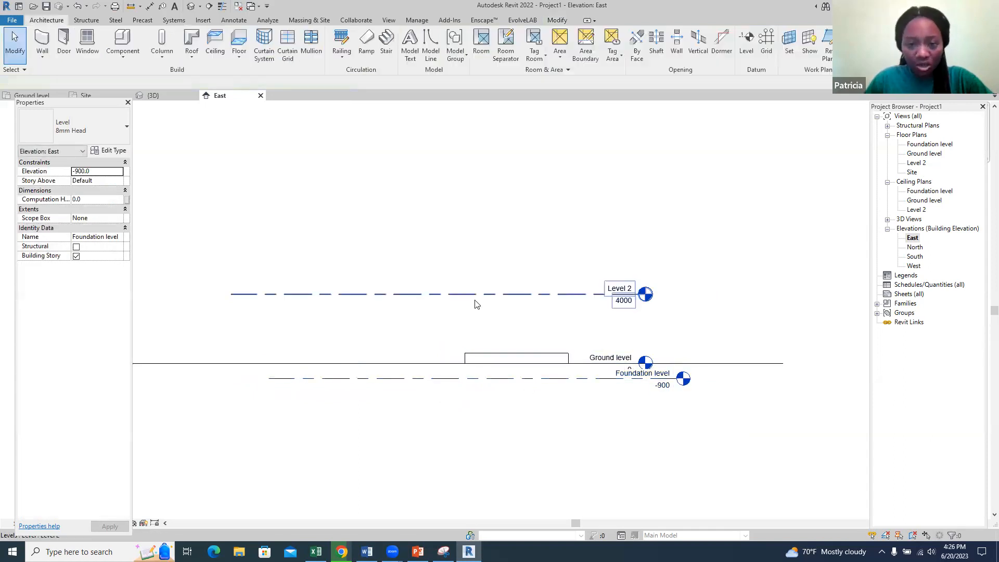
Step: Draw a new level along the top of the pad, from its upper right corner to past the Ground level head
scroll(519, 308, up, 3)
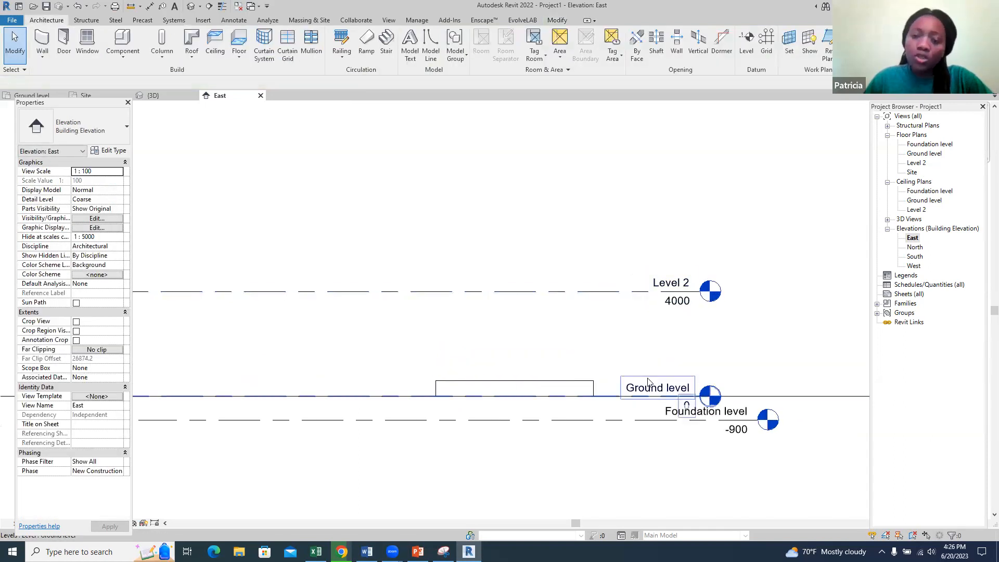
scroll(653, 363, up, 2)
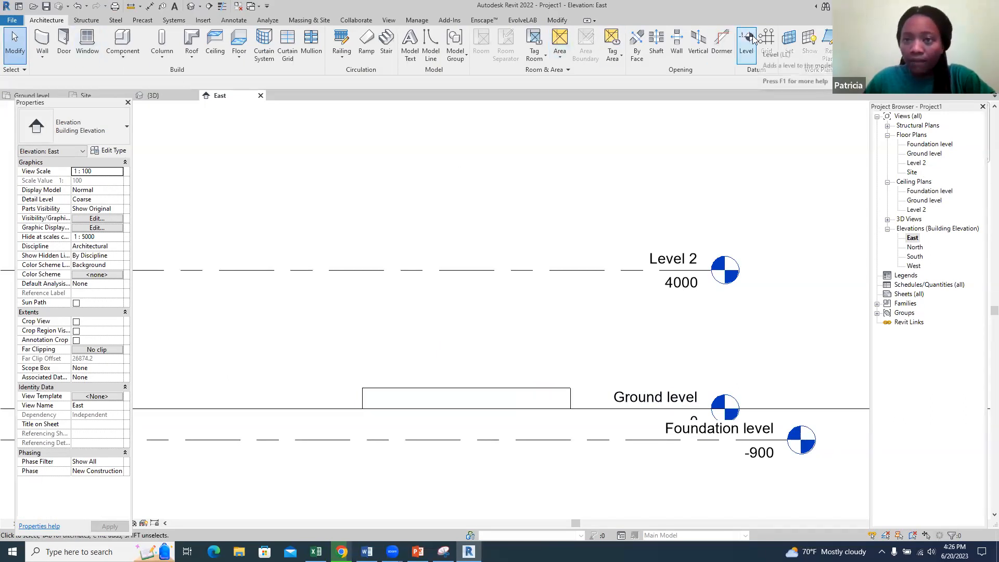
click(745, 52)
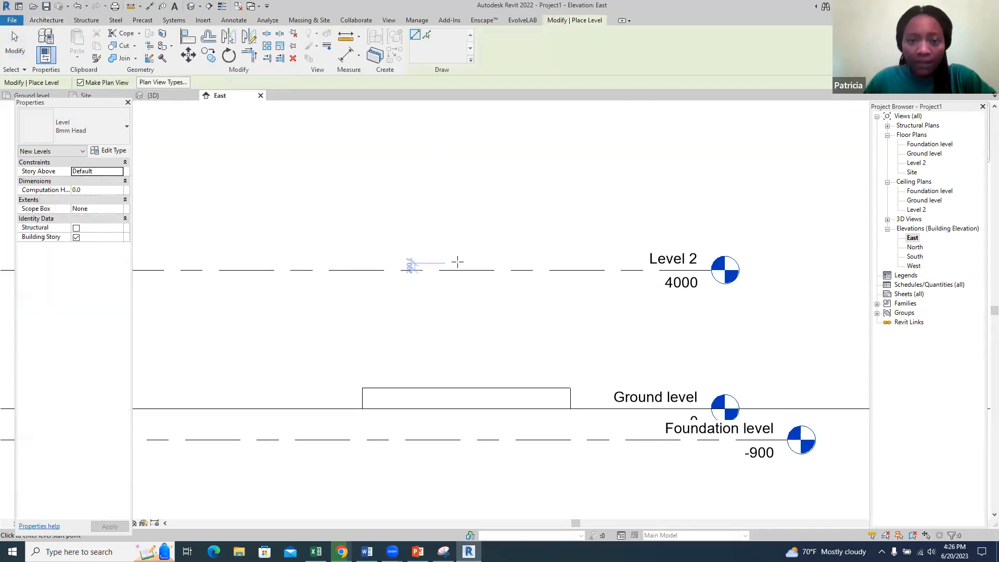
click(571, 388)
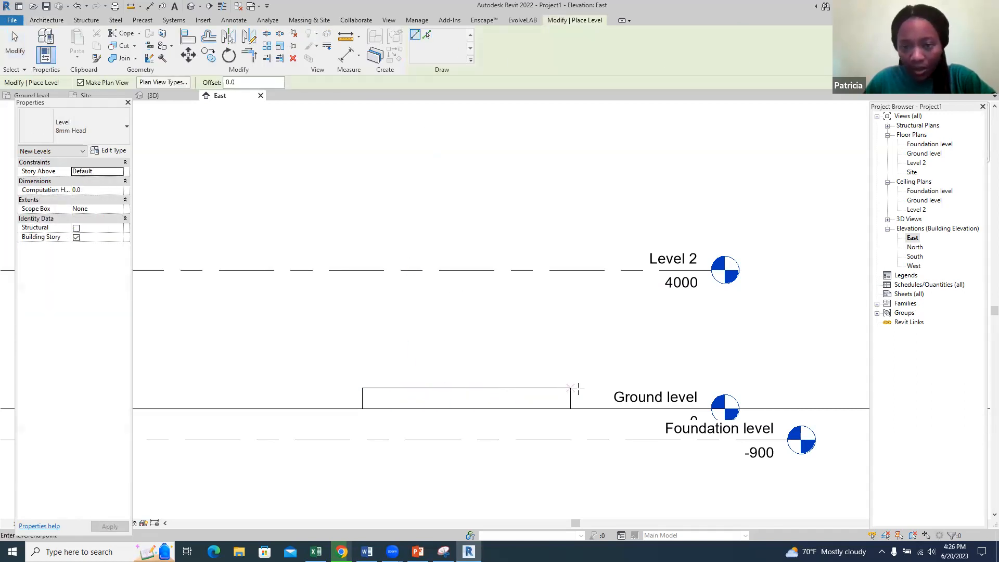
click(772, 387)
key(Escape)
key(Escape)
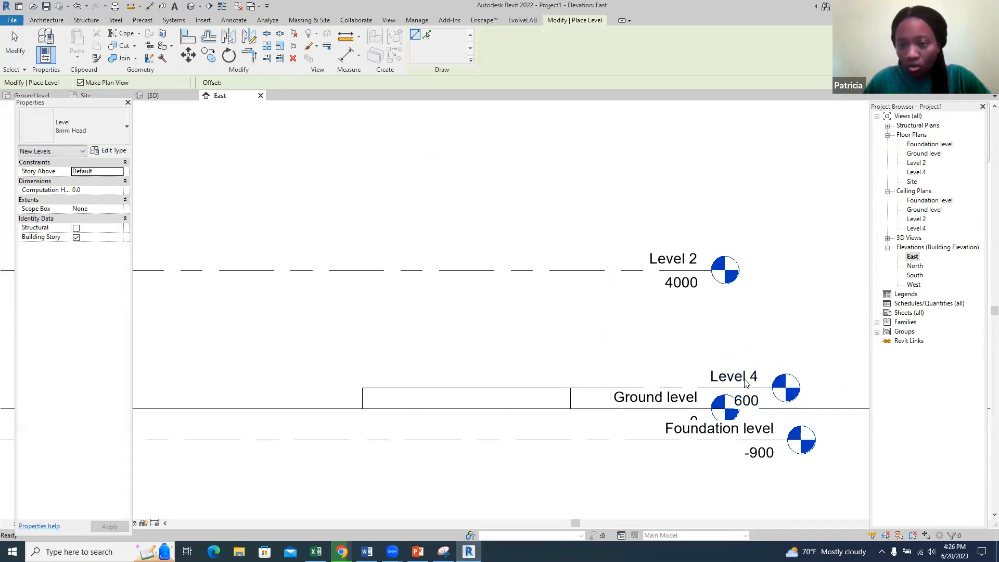
Step: Rename the new level at the pad's top as Floor level and apply the name to its corresponding views
click(736, 377)
click(736, 377)
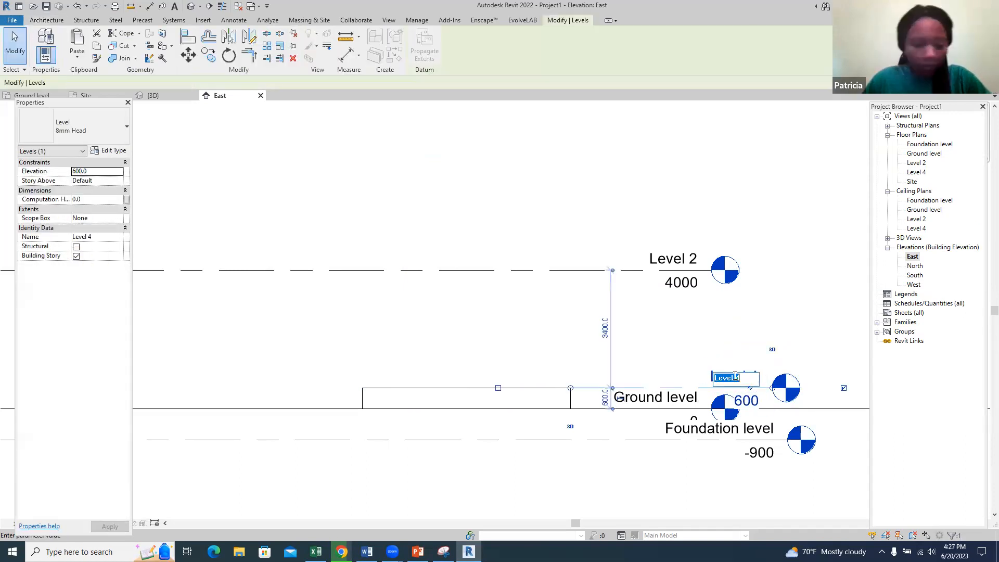
text(Floor l)
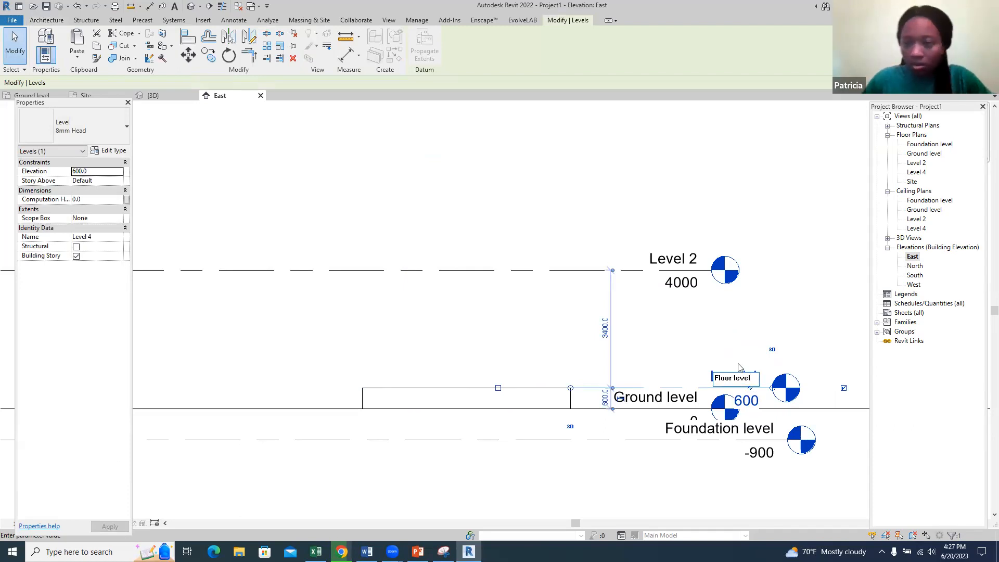
click(771, 335)
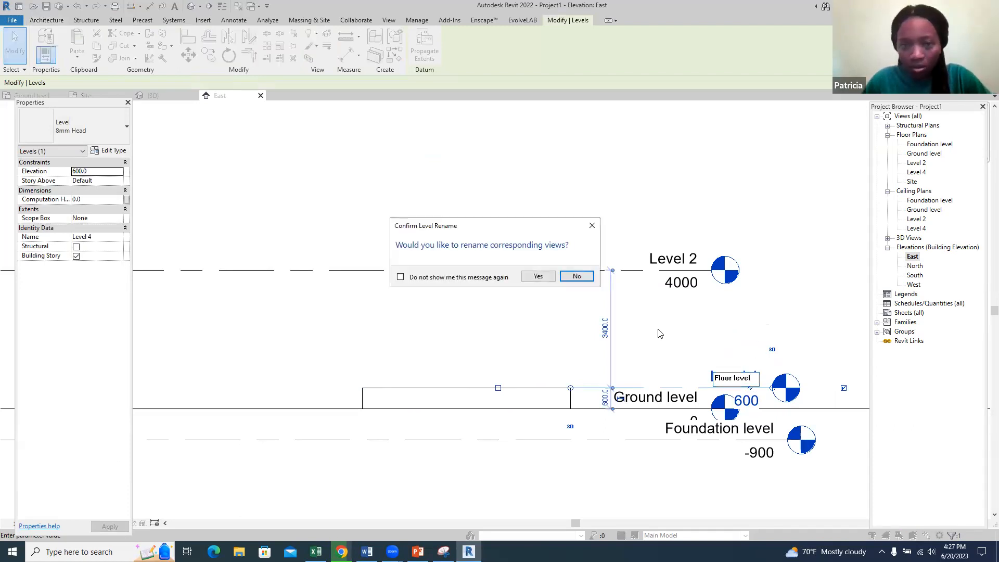
click(538, 276)
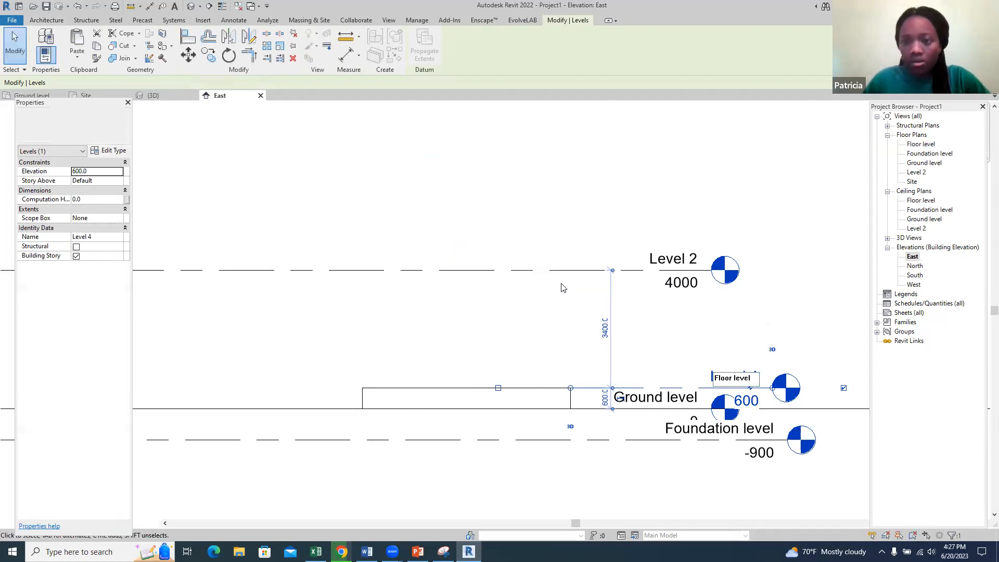
click(706, 295)
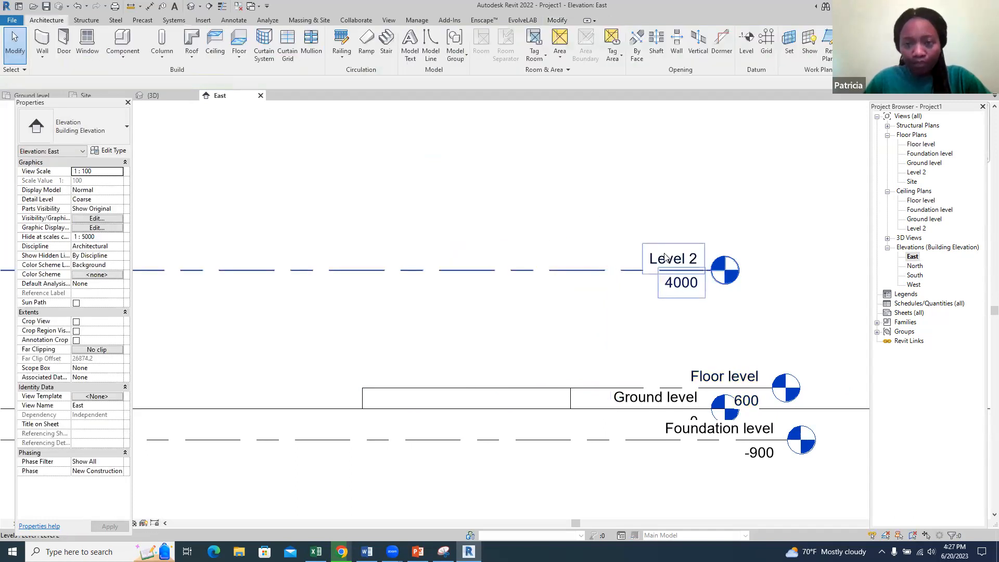
Step: Rename Level 2 as Roof level together with its corresponding views
click(668, 258)
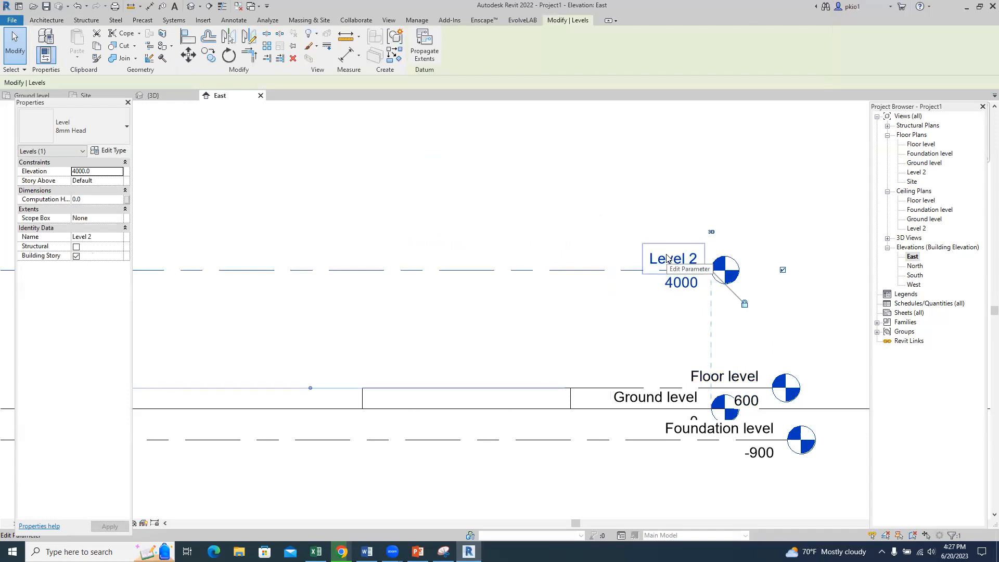
click(668, 259)
text(Roo)
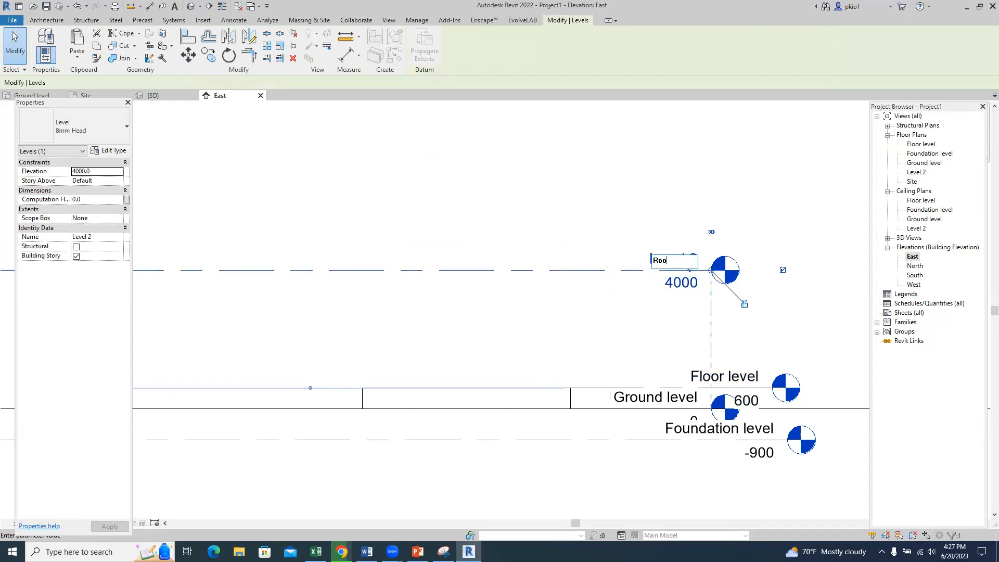
click(811, 296)
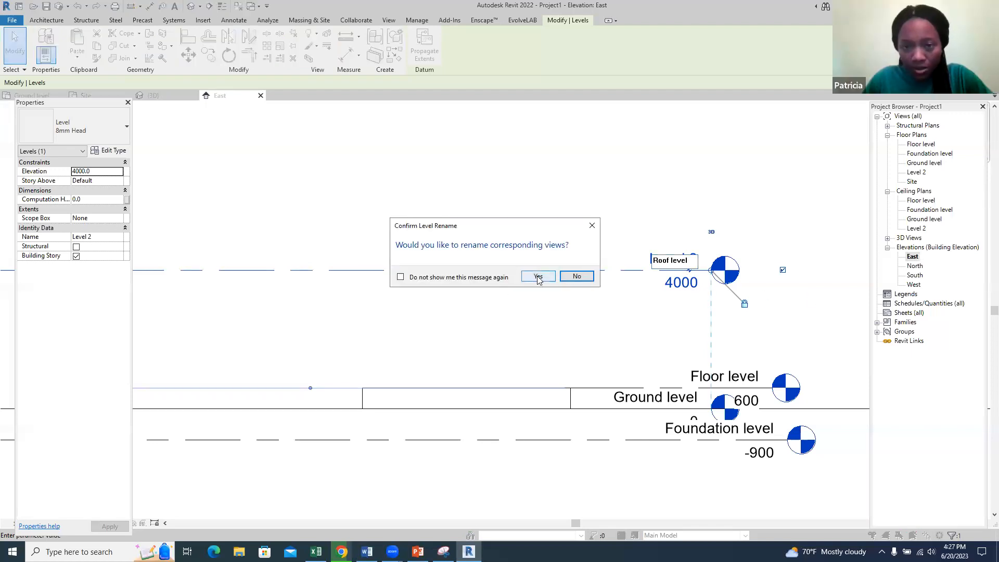
click(539, 276)
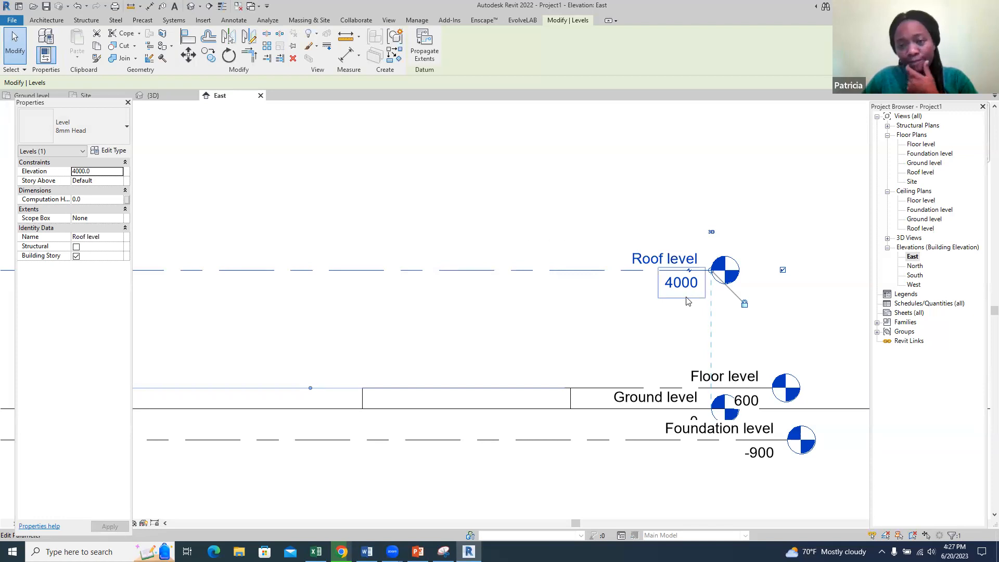
Step: Set the Roof level's elevation to 3600 mm
click(668, 287)
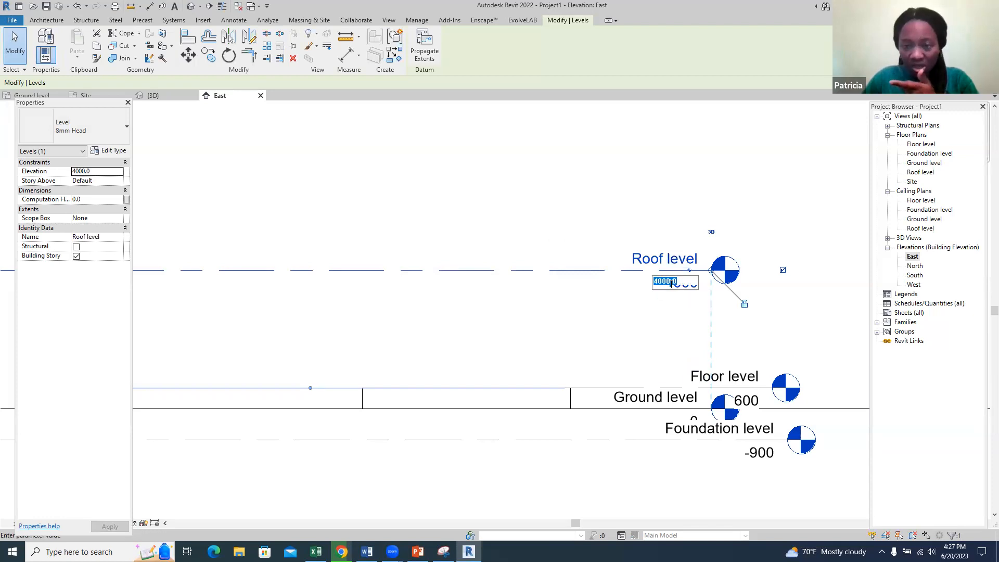
text(36)
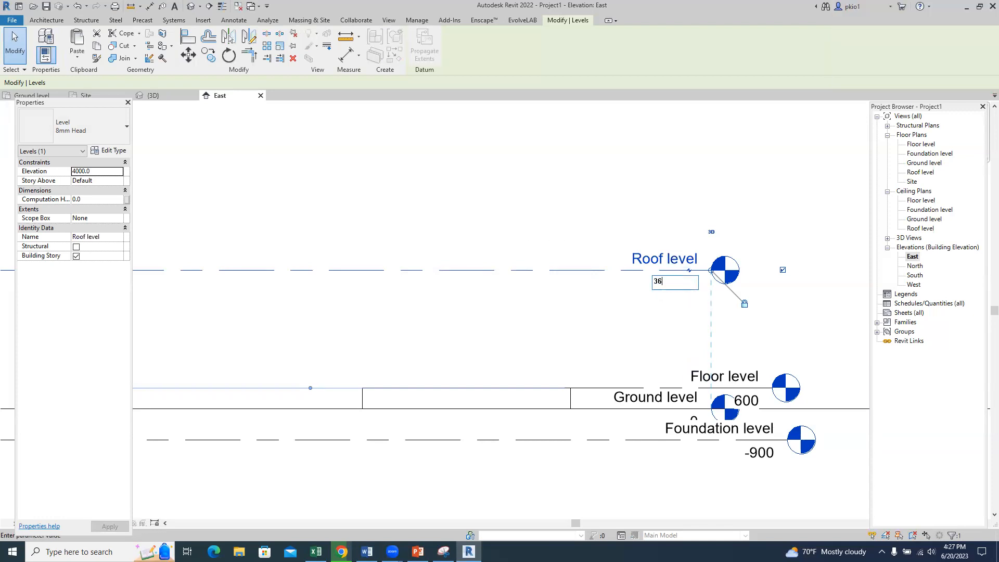
text(00)
key(Return)
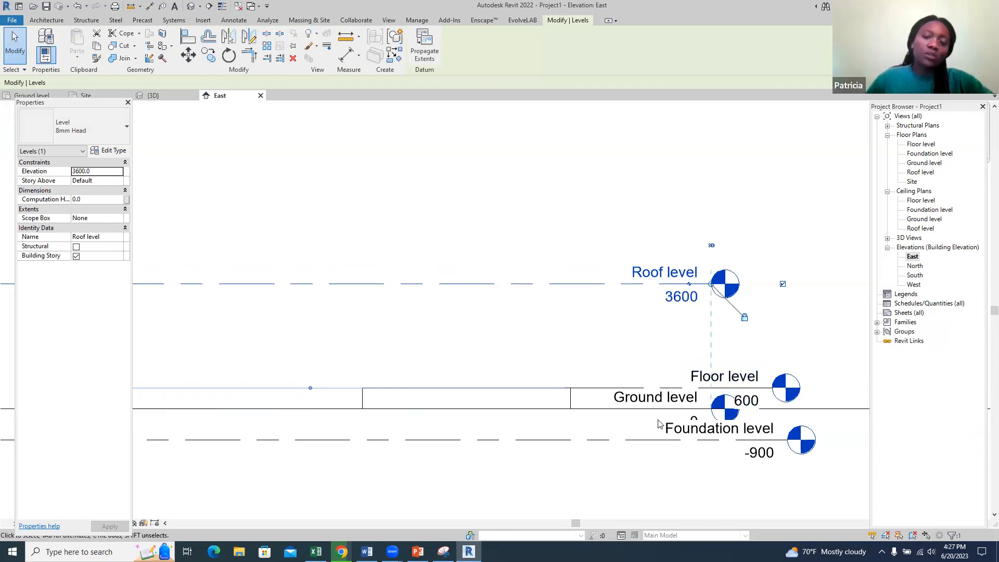
scroll(760, 358, down, 1)
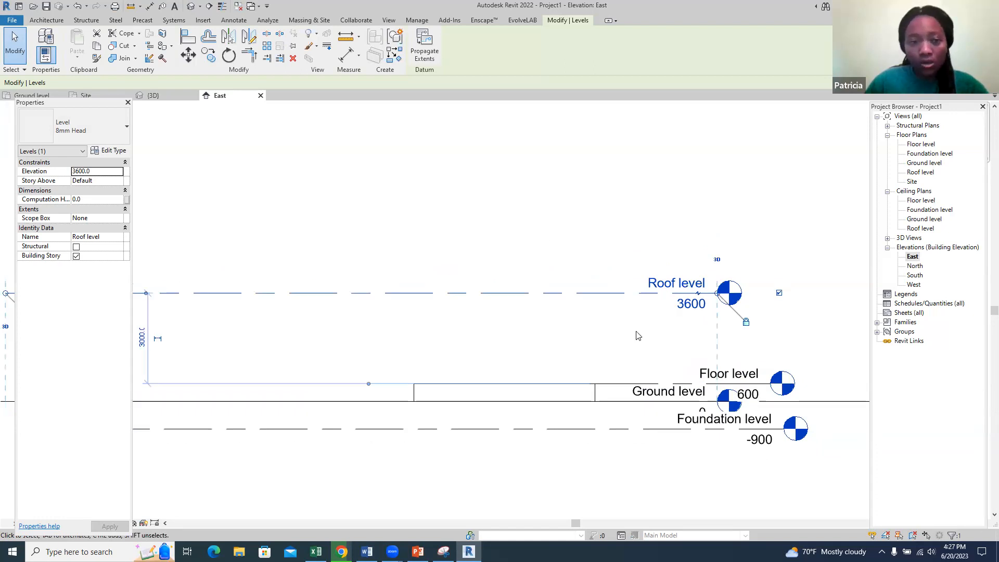
Step: Deselect the Roof level and open the Floor level floor plan
scroll(637, 336, down, 1)
click(507, 255)
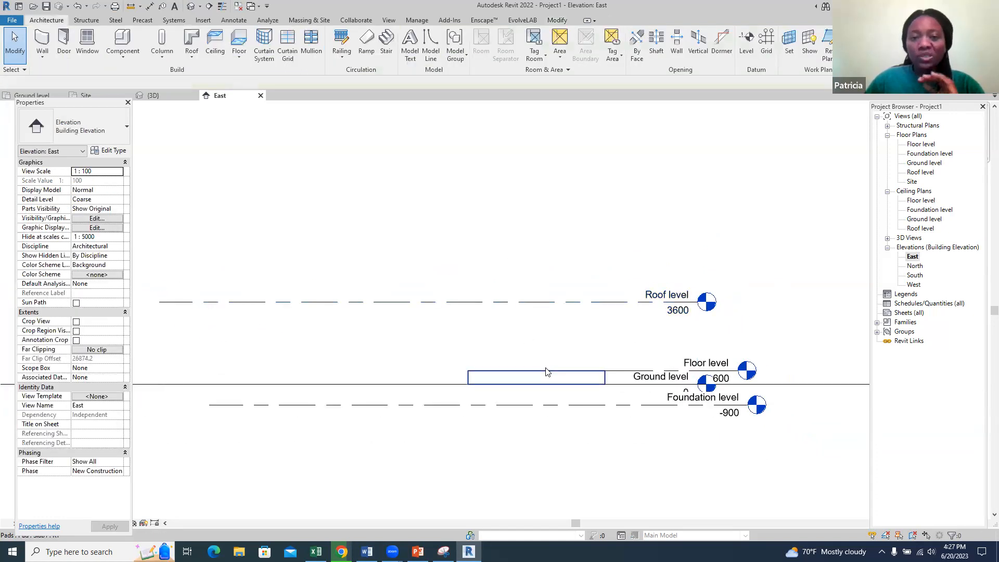
scroll(549, 371, up, 2)
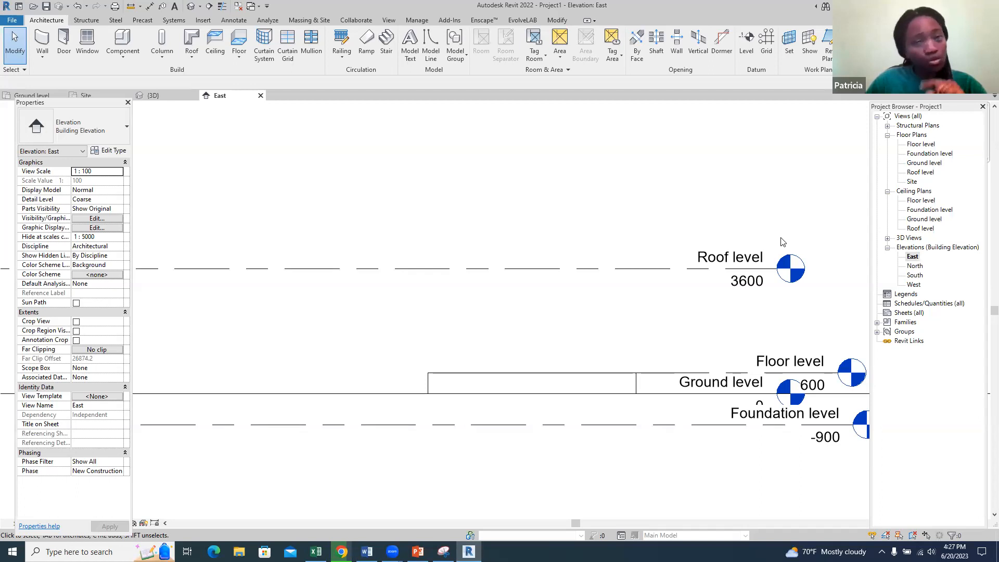
double_click(927, 146)
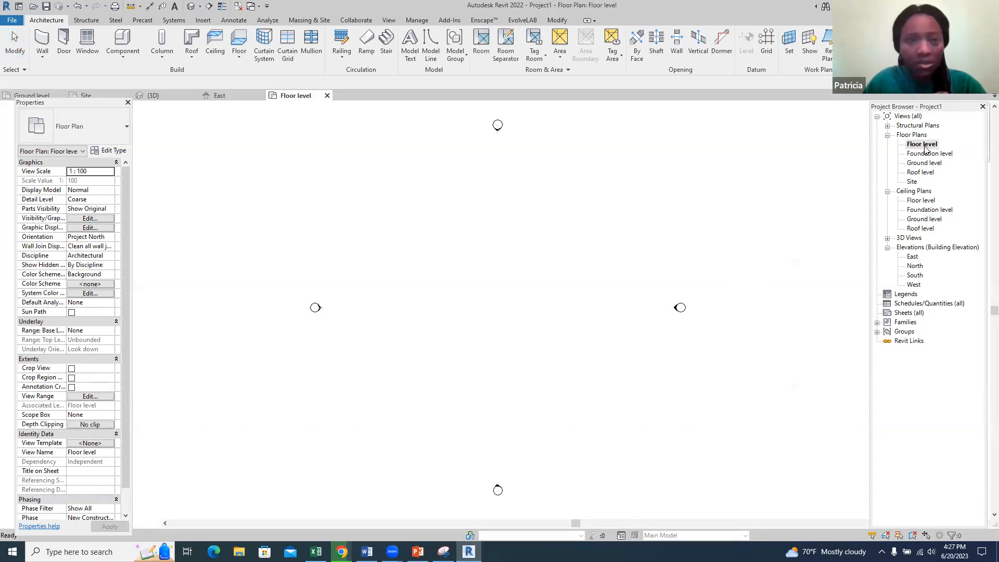
Step: Start an architectural wall with an unconnected height of 3000 mm and Wall Centerline as its location line
click(41, 41)
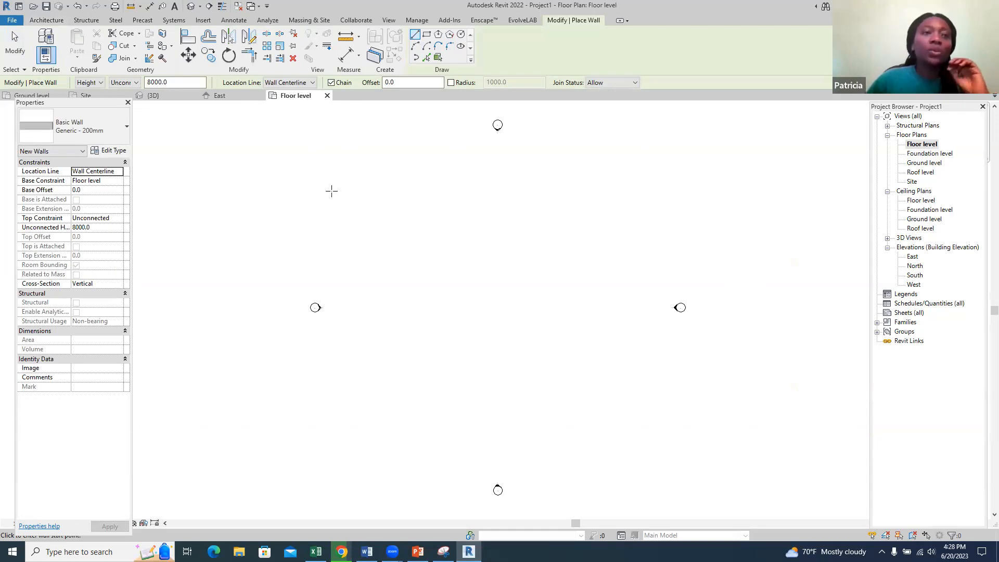
click(150, 82)
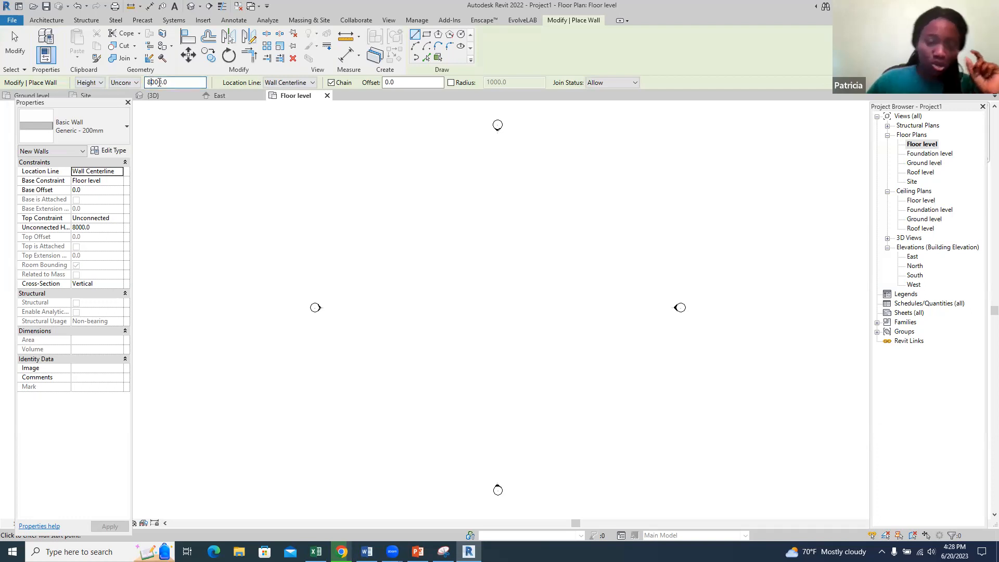
text(3)
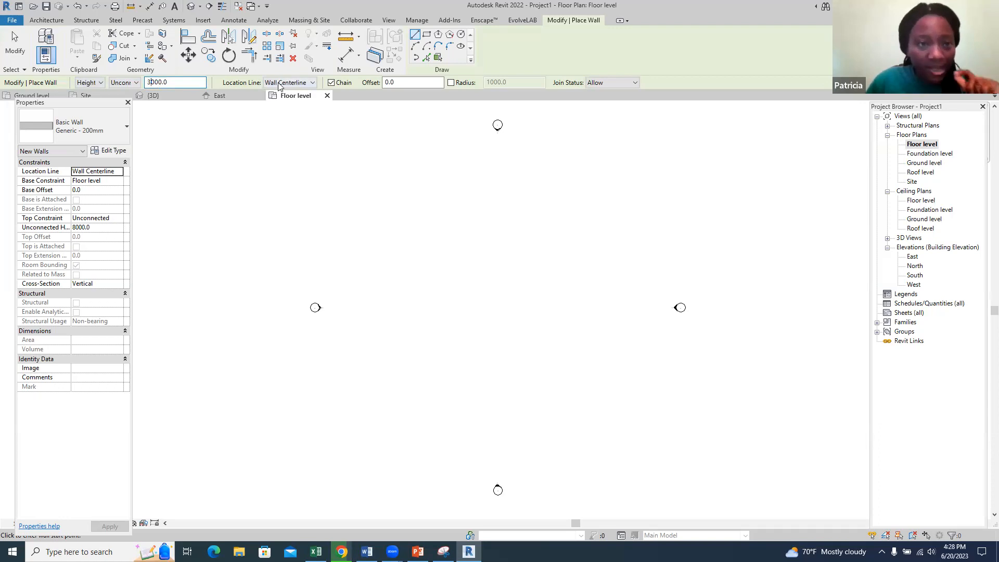
click(313, 83)
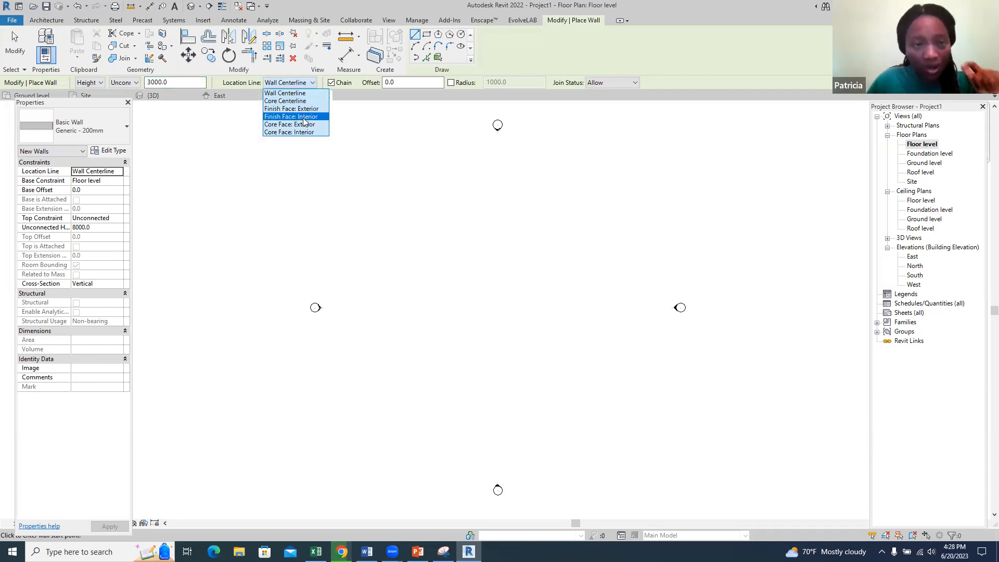
click(294, 84)
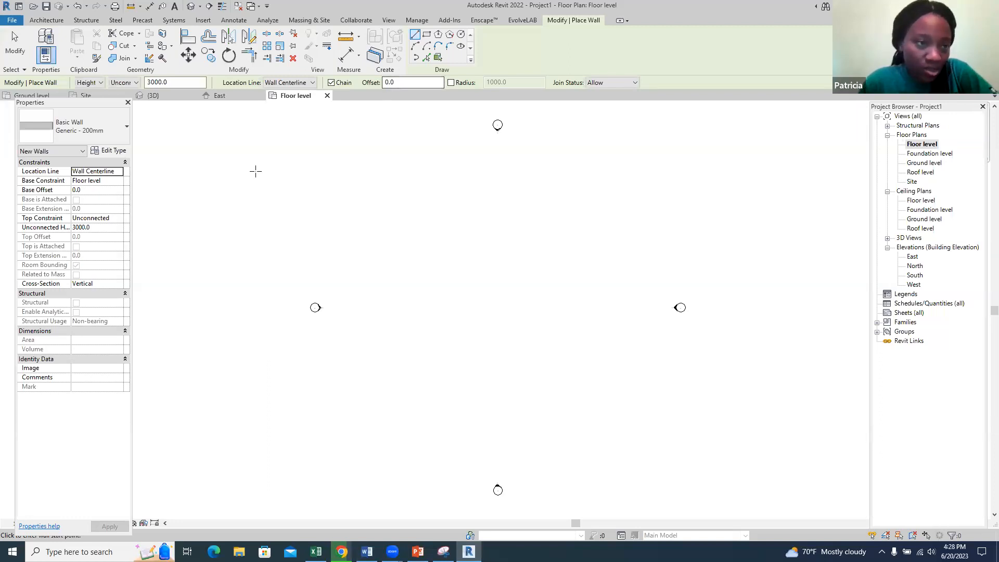
Step: Duplicate the Generic - 200mm wall type under the name Wall 150mm
click(107, 151)
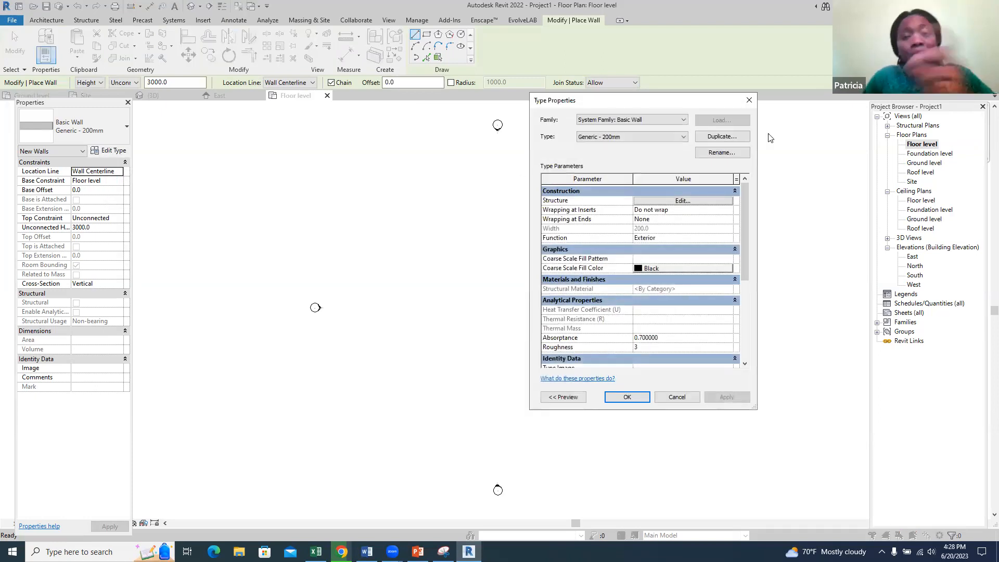
click(727, 137)
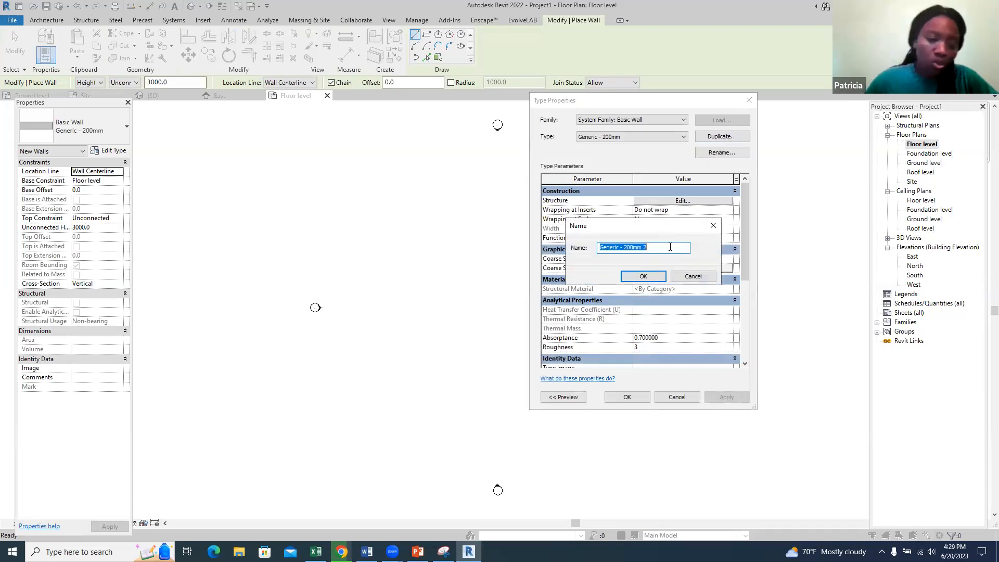
text(Wall 150mm)
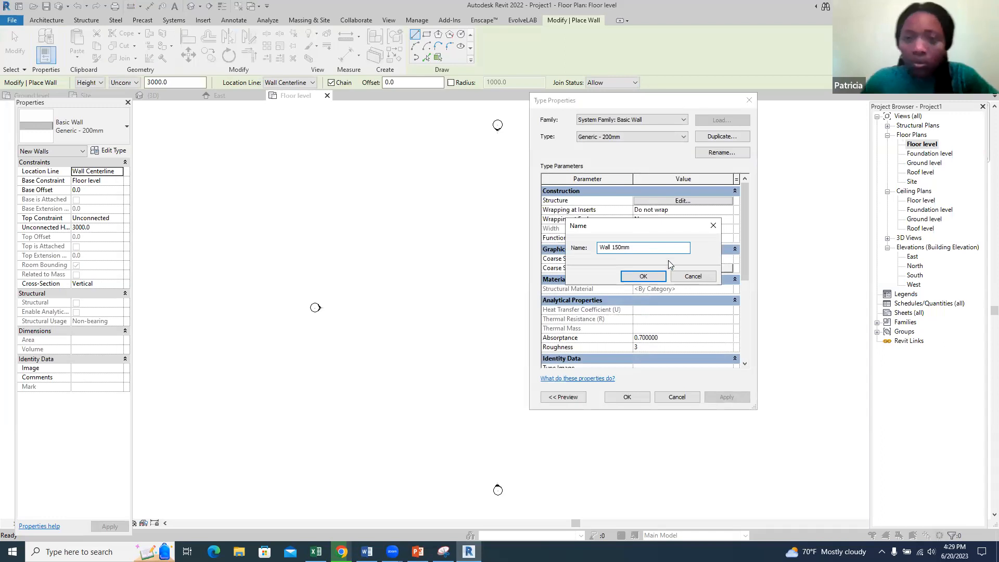
click(652, 277)
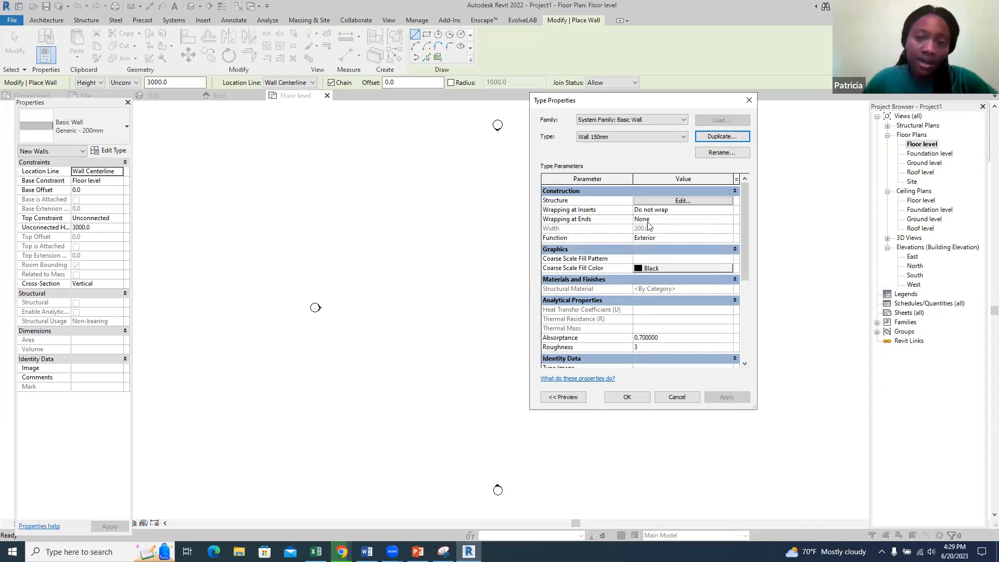
Step: Set the new wall type's structure layer to 150 mm thickness with Concrete Masonry Units as its material
click(684, 201)
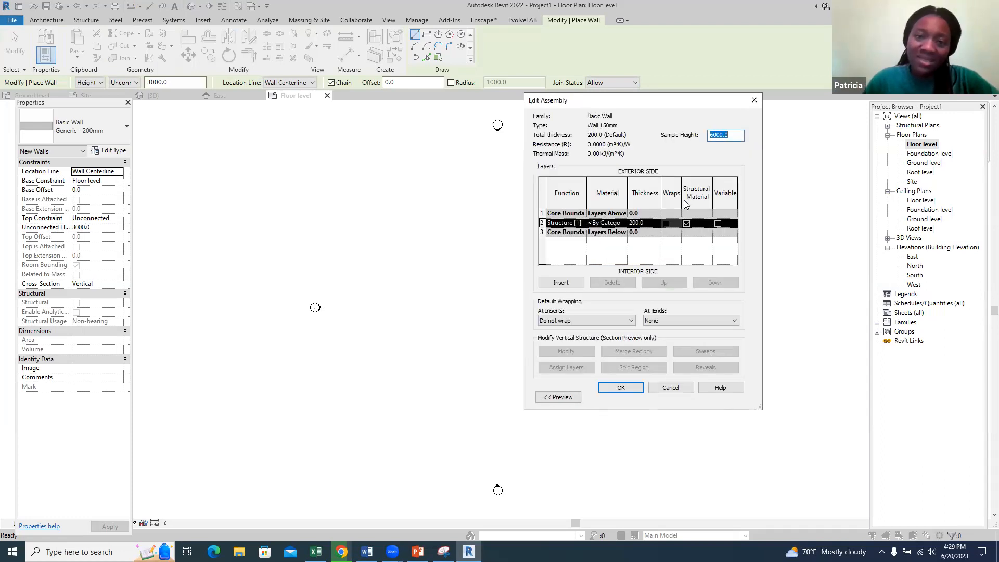
click(657, 225)
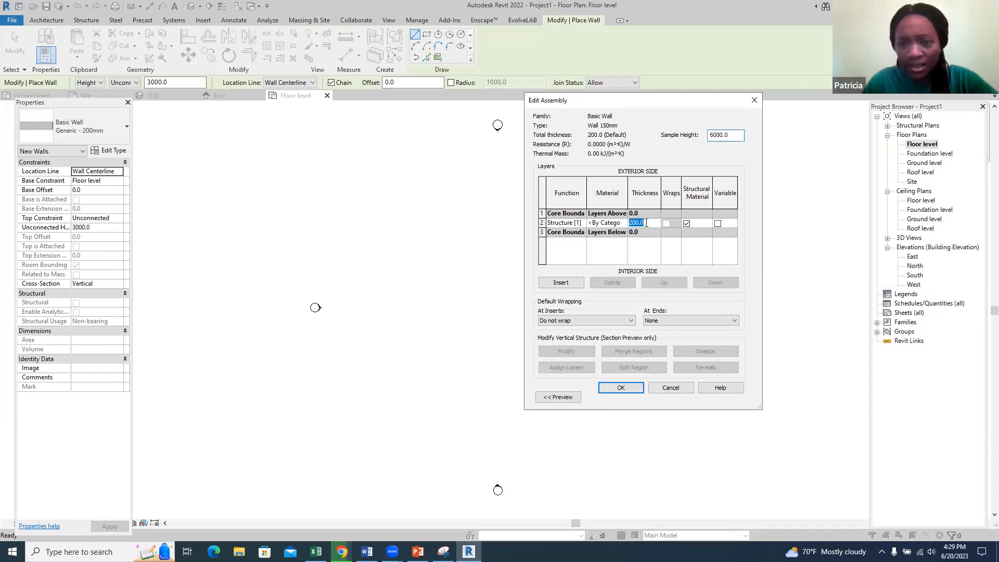
text(1)
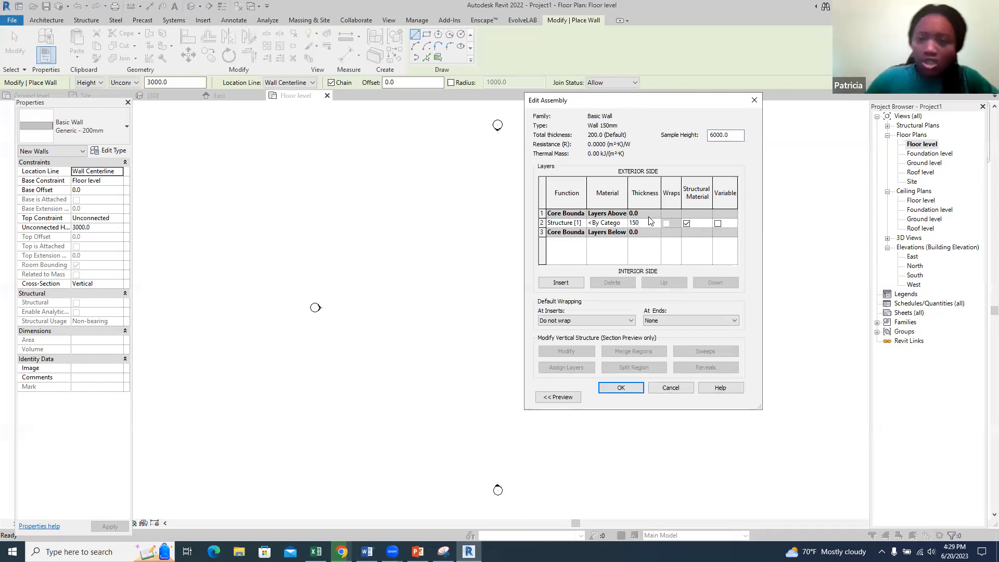
text(50)
click(624, 226)
click(624, 224)
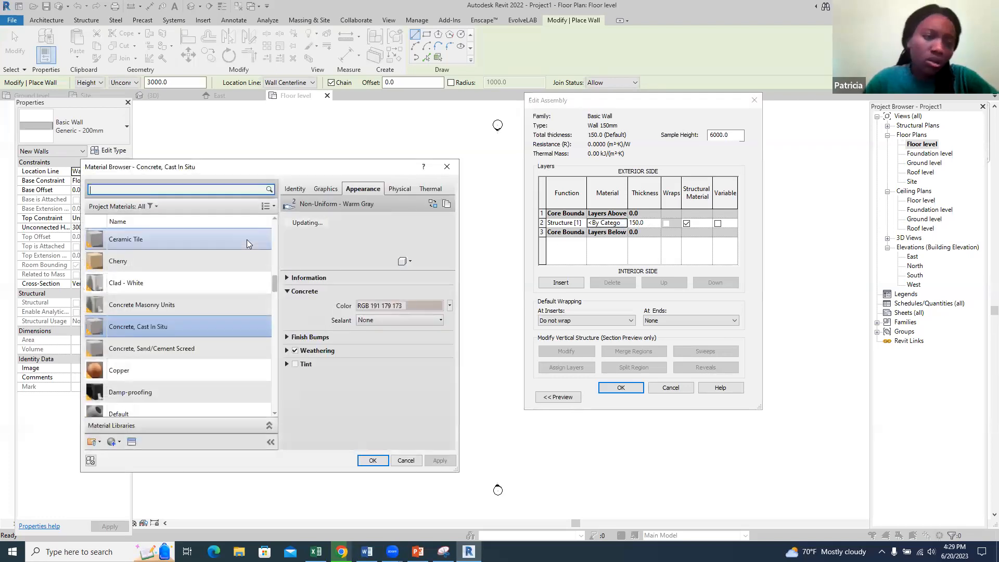
click(159, 306)
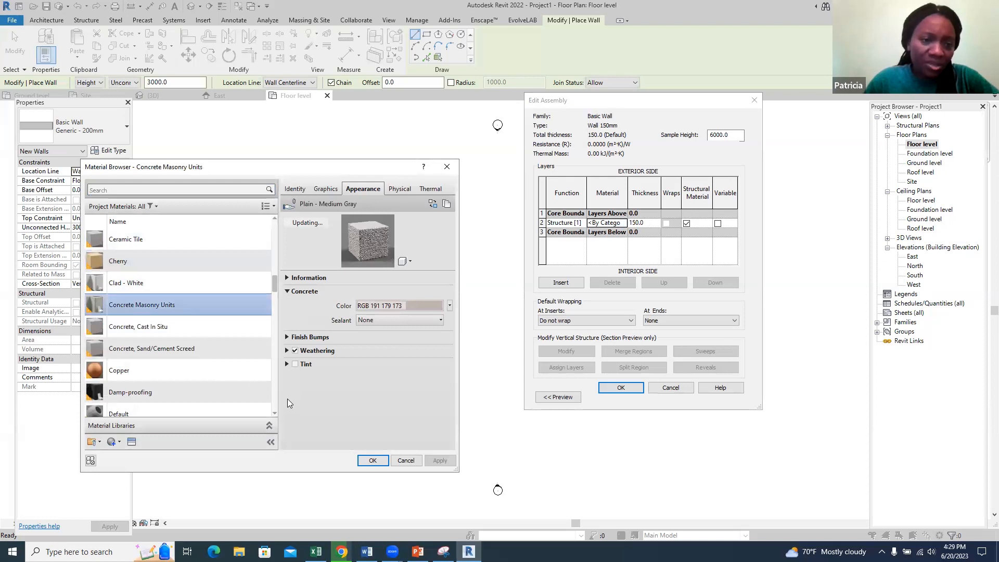
click(373, 461)
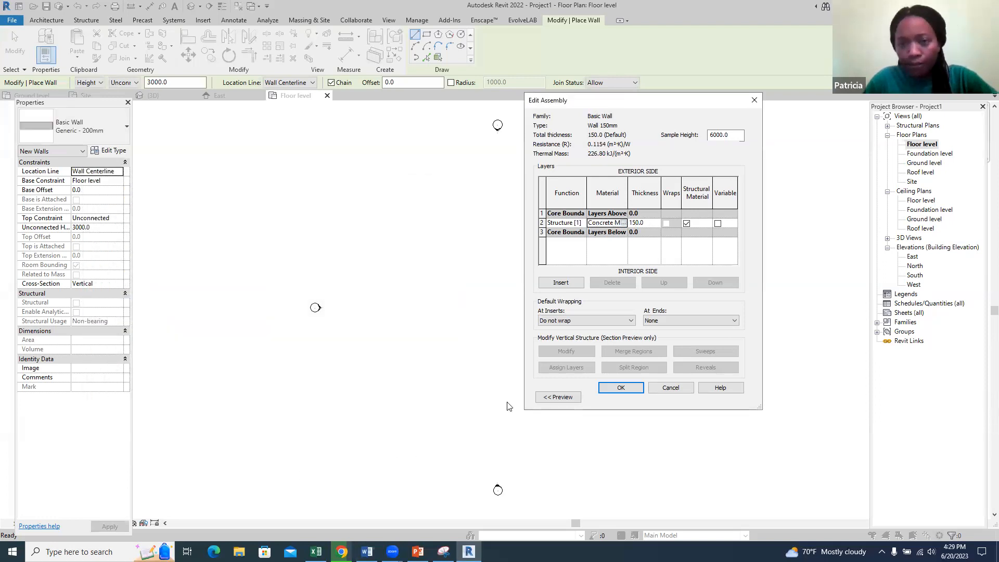
click(618, 388)
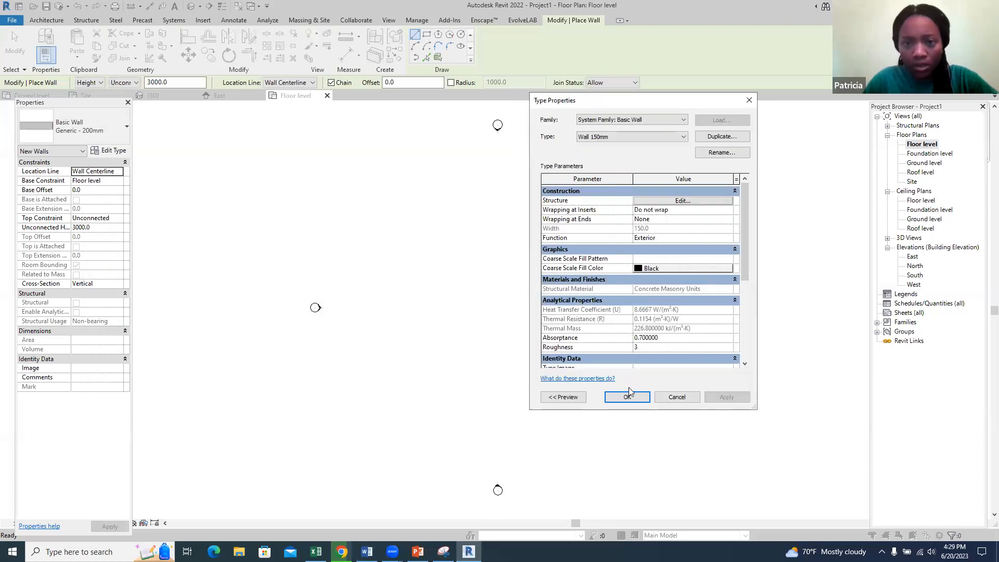
click(627, 397)
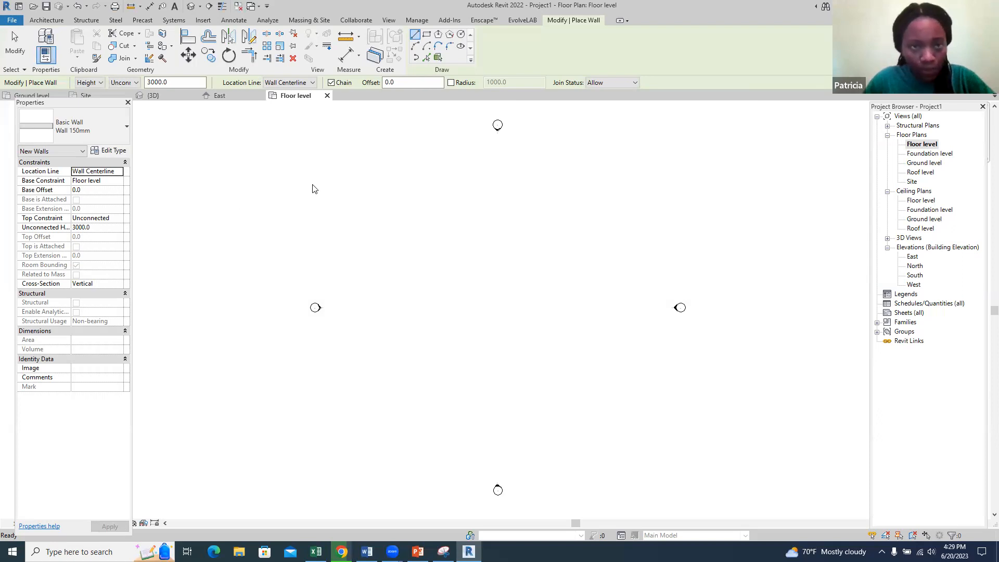
Step: Draw a horizontal wall about 13000 mm long just below the upper elevation marker in the plan
click(436, 181)
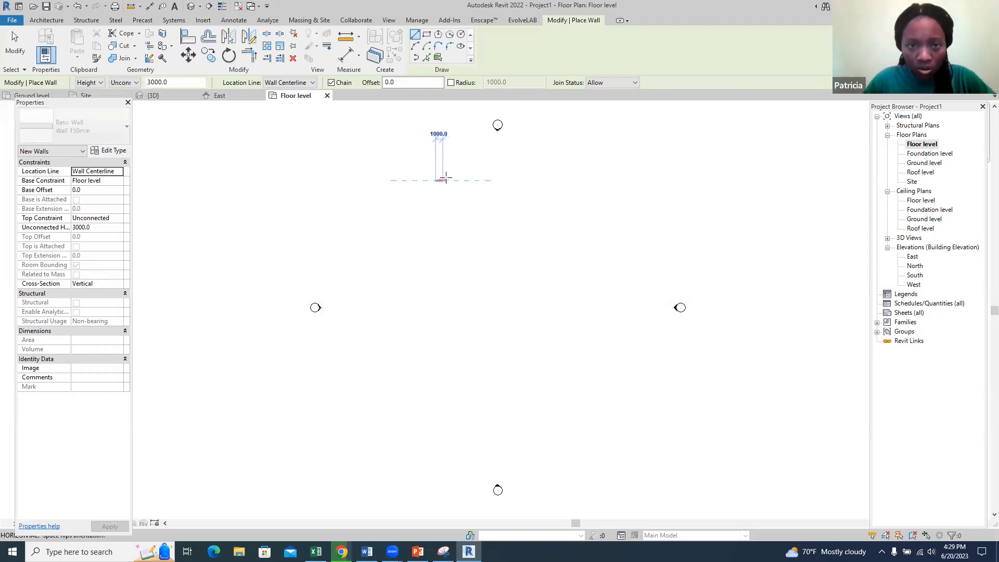
click(529, 180)
key(Escape)
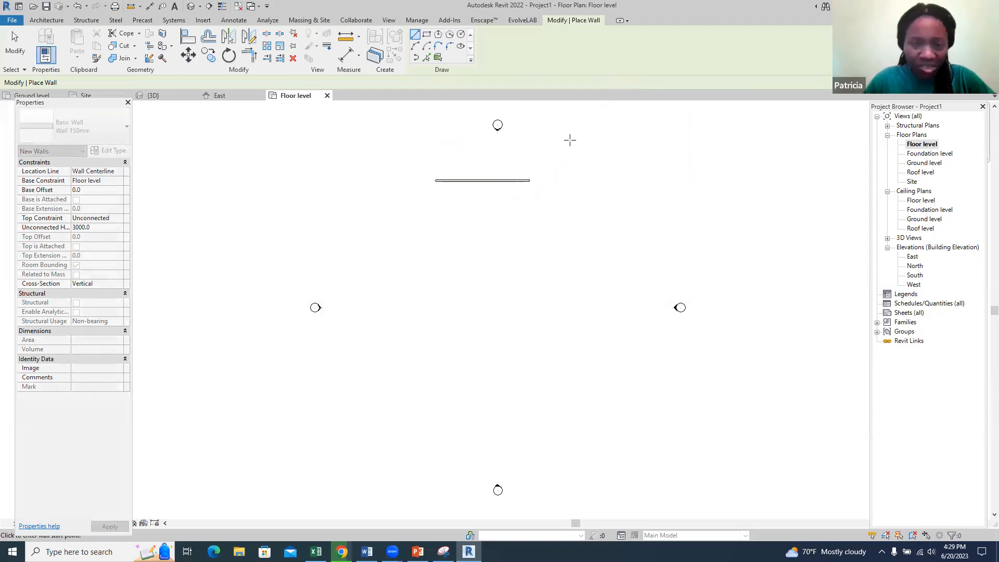
key(Escape)
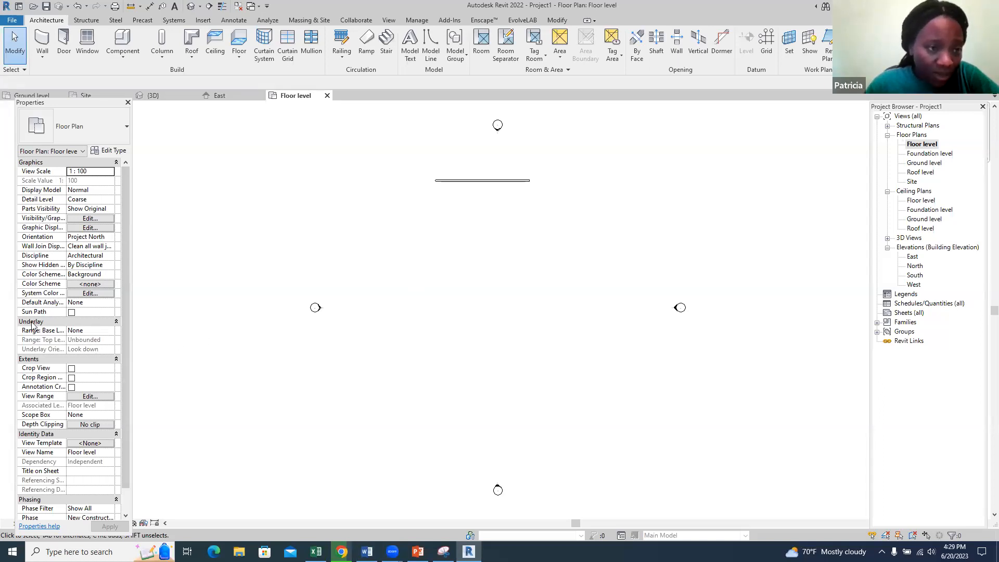
Step: Set the Floor level plan's underlay base level to Foundation level
click(86, 330)
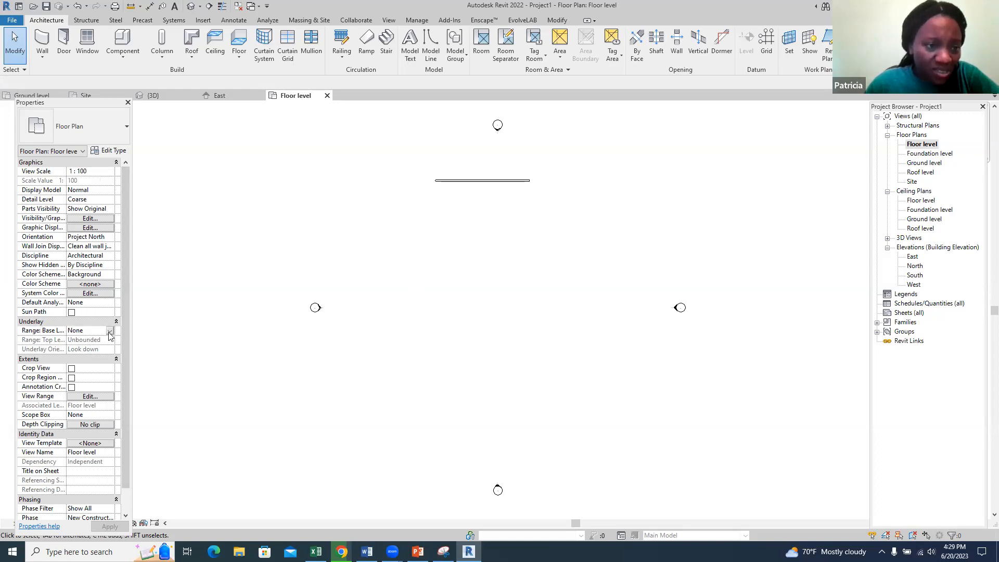
click(110, 331)
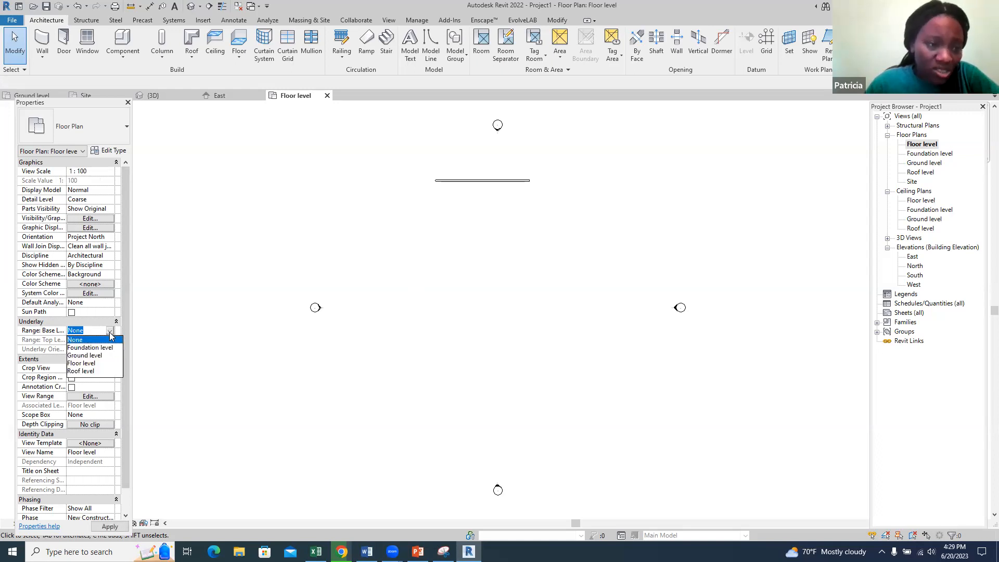
click(99, 347)
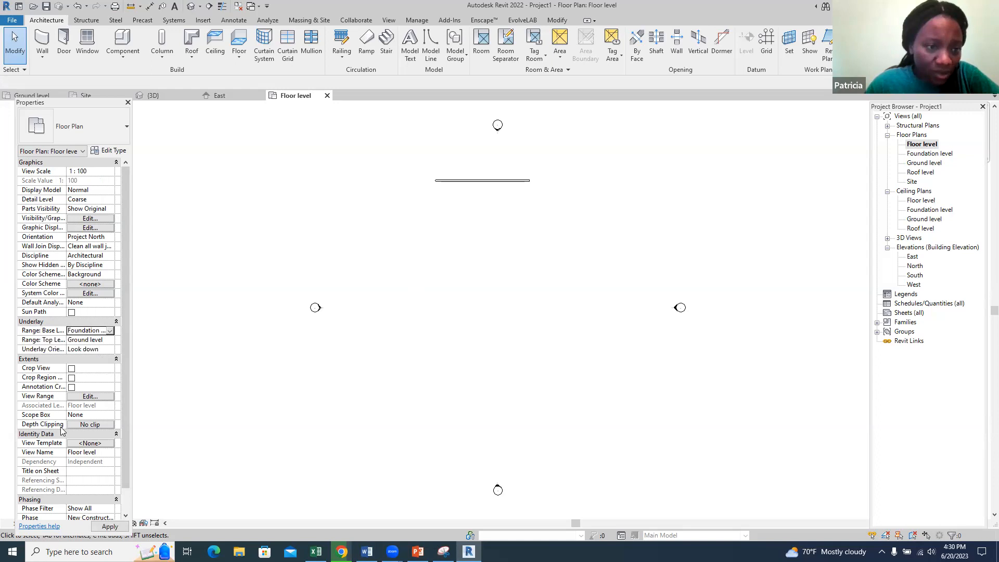
scroll(541, 210, up, 1)
scroll(541, 210, up, 1)
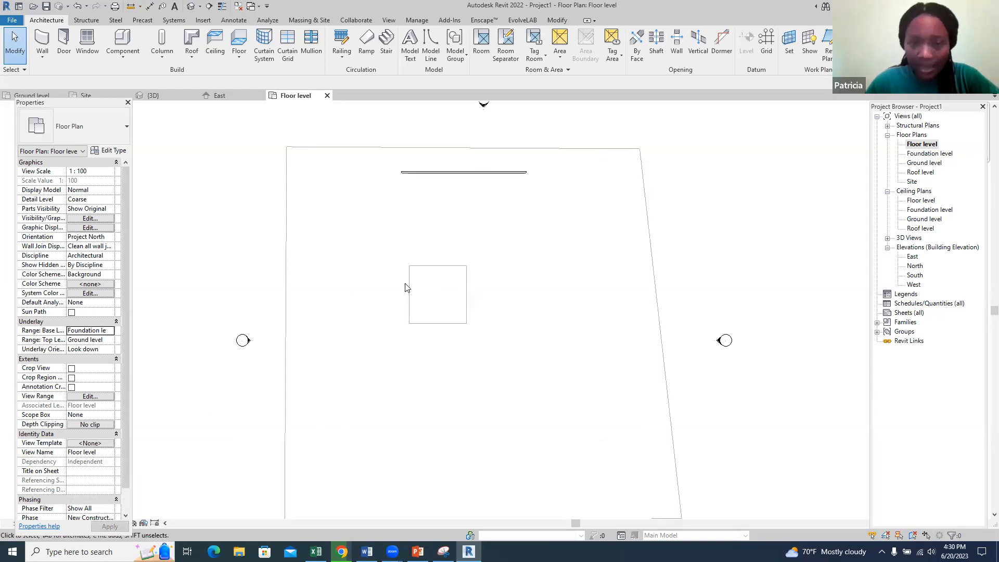
scroll(417, 312, up, 3)
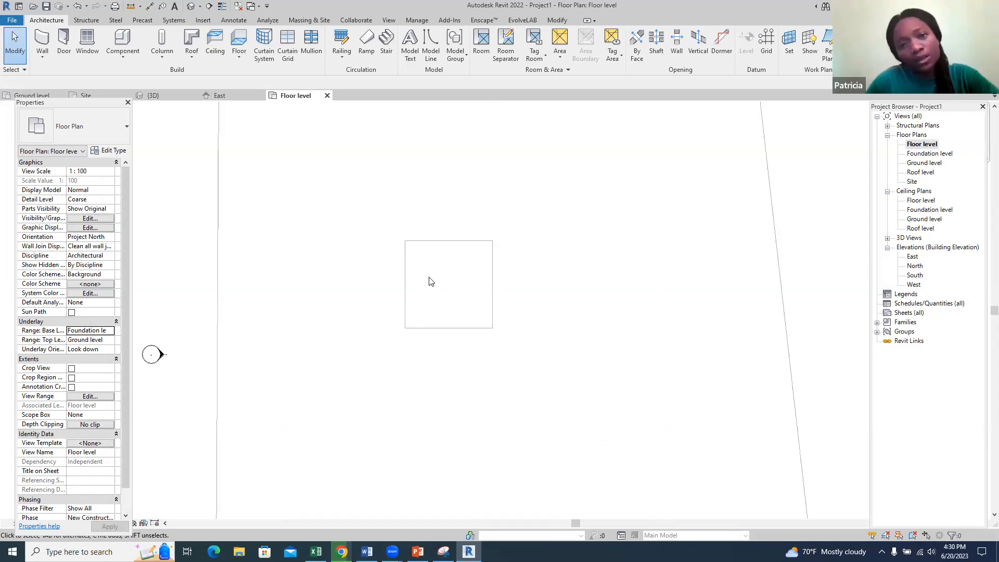
scroll(473, 327, down, 2)
scroll(477, 212, up, 2)
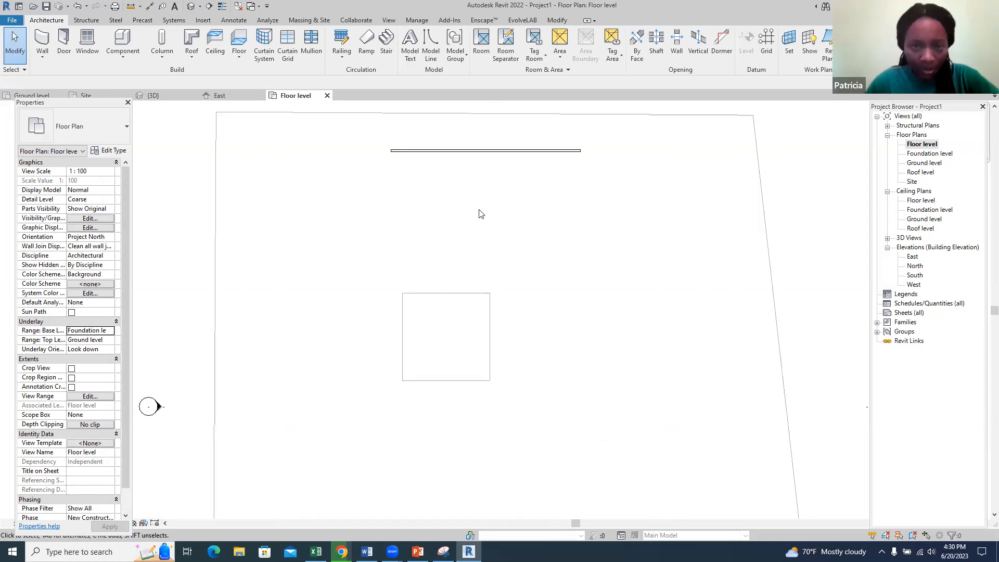
Step: Draw a 6000 x 6000 mm rectangle of Wall 150mm walls along the pad outline, matching the existing wall's type
click(464, 152)
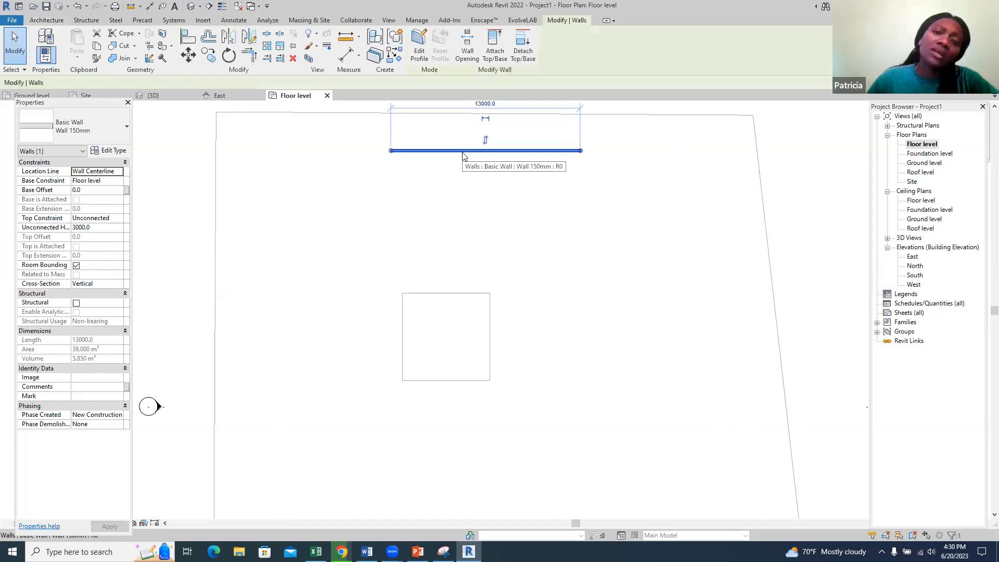
right_click(464, 156)
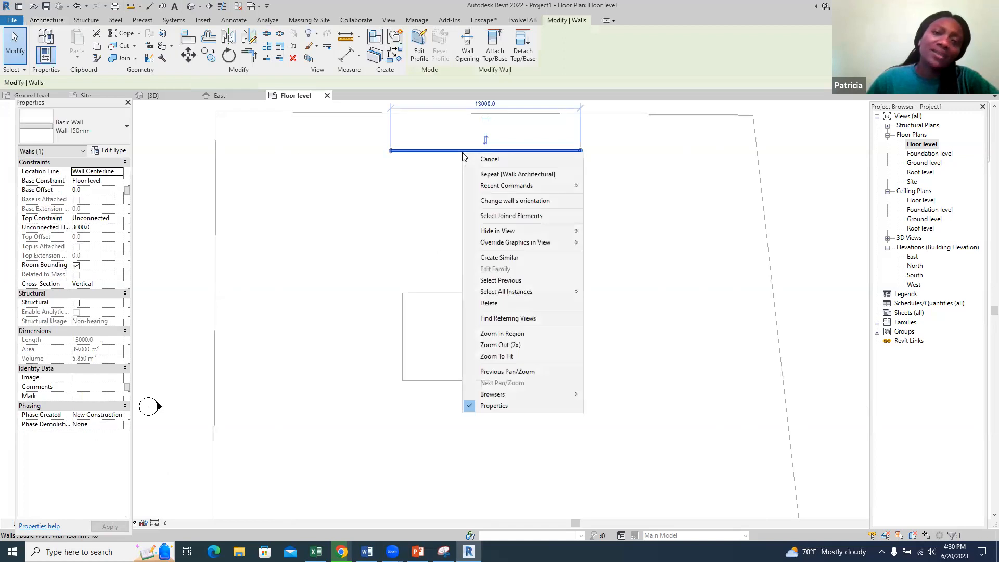
click(498, 257)
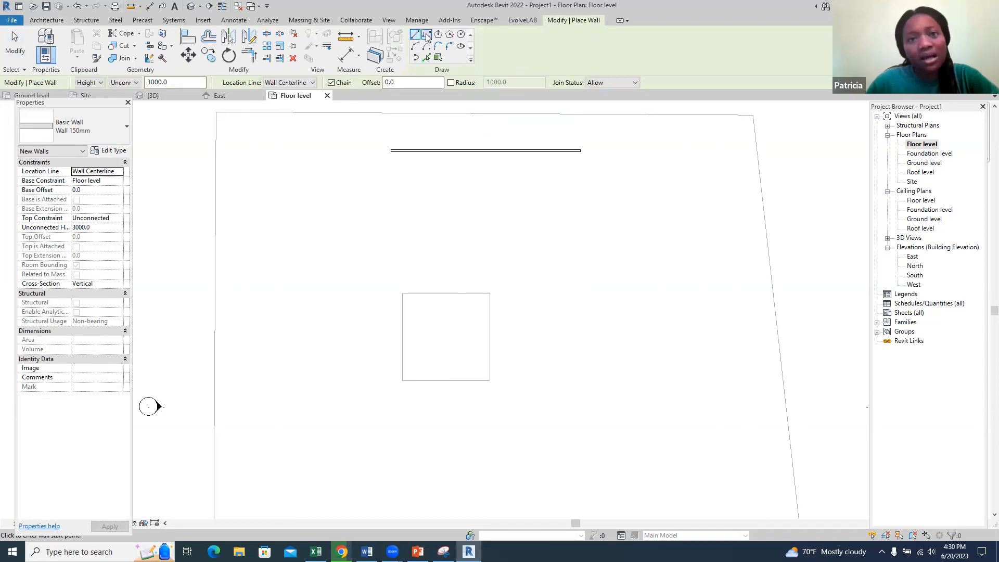
click(427, 35)
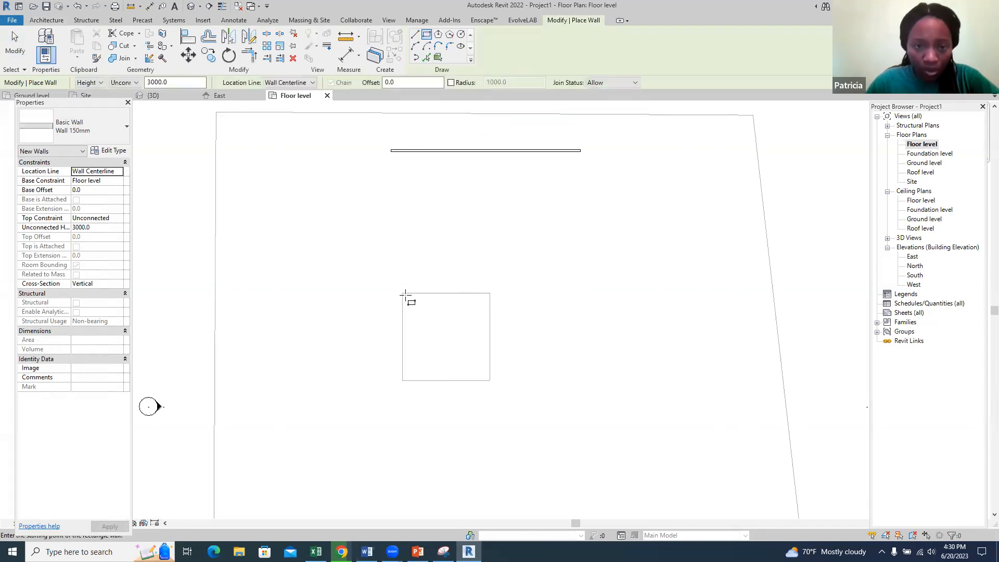
scroll(408, 316, up, 4)
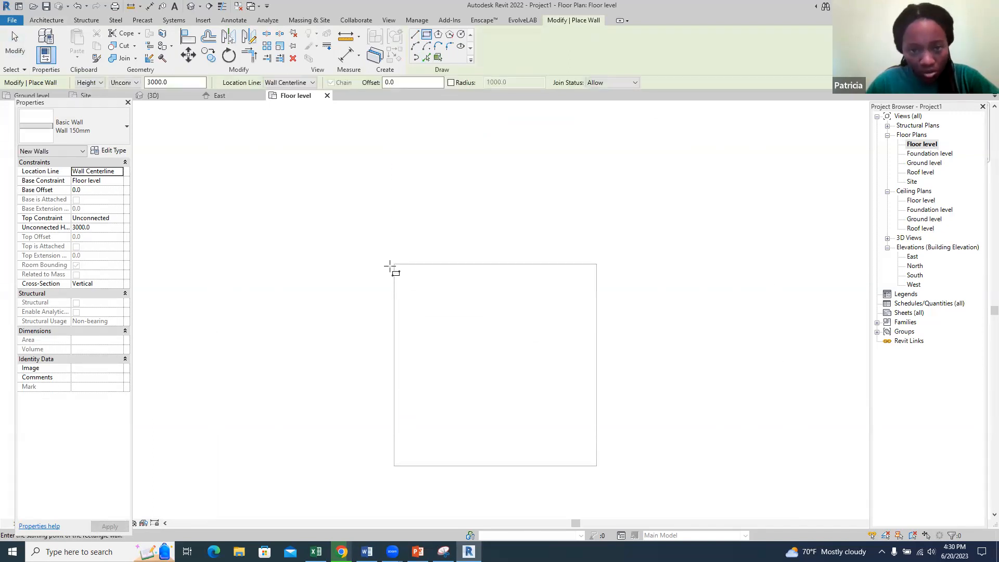
click(395, 266)
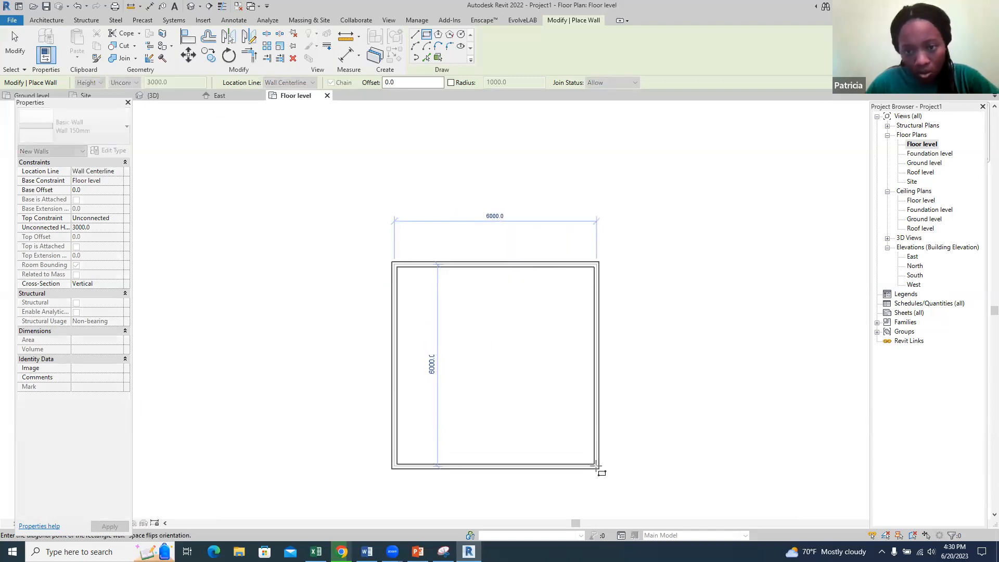
click(596, 467)
scroll(507, 209, down, 5)
key(Escape)
key(Escape)
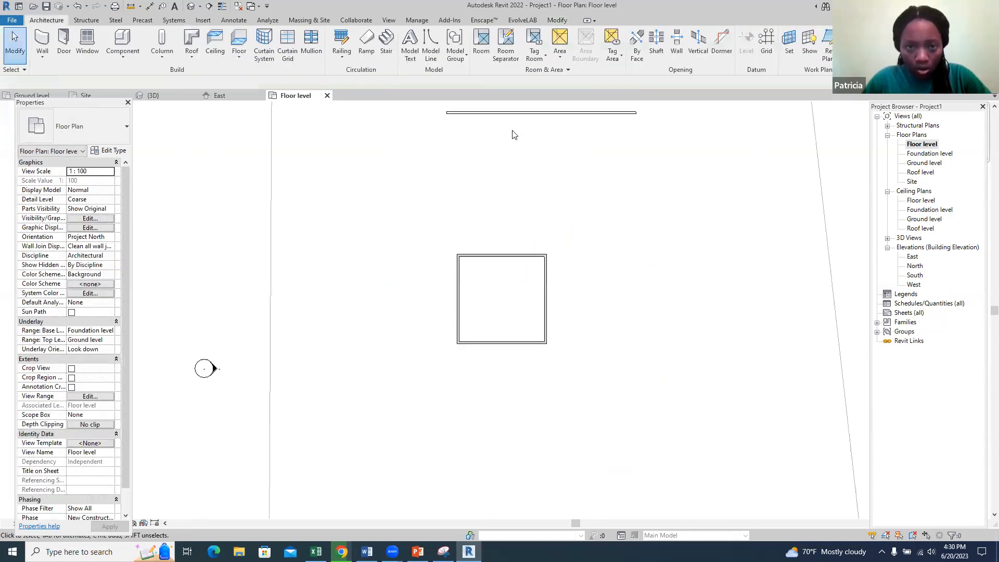
Step: Delete the separate horizontal wall above the pad and show the enclosed walls in the 3D view
click(515, 113)
right_click(514, 114)
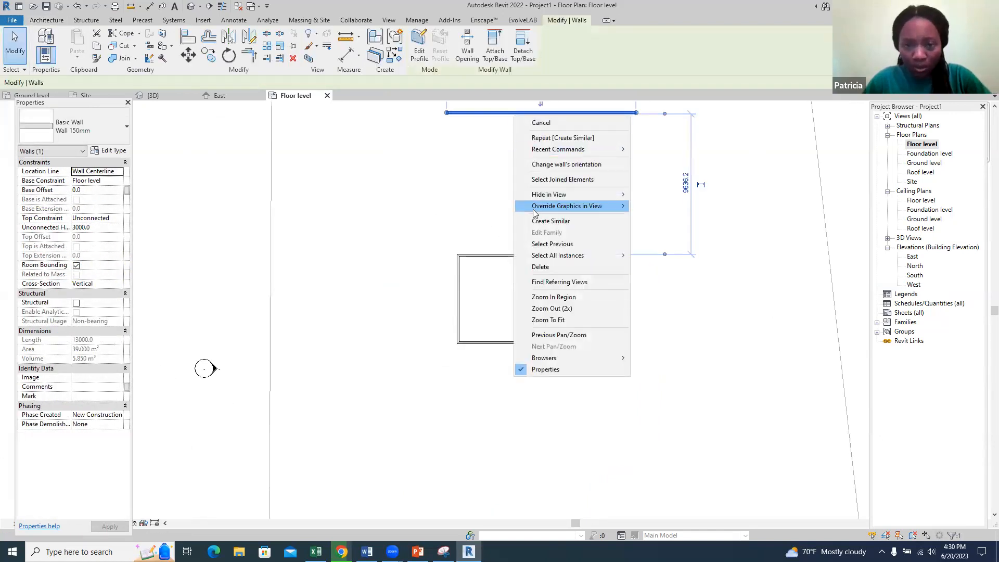
click(539, 267)
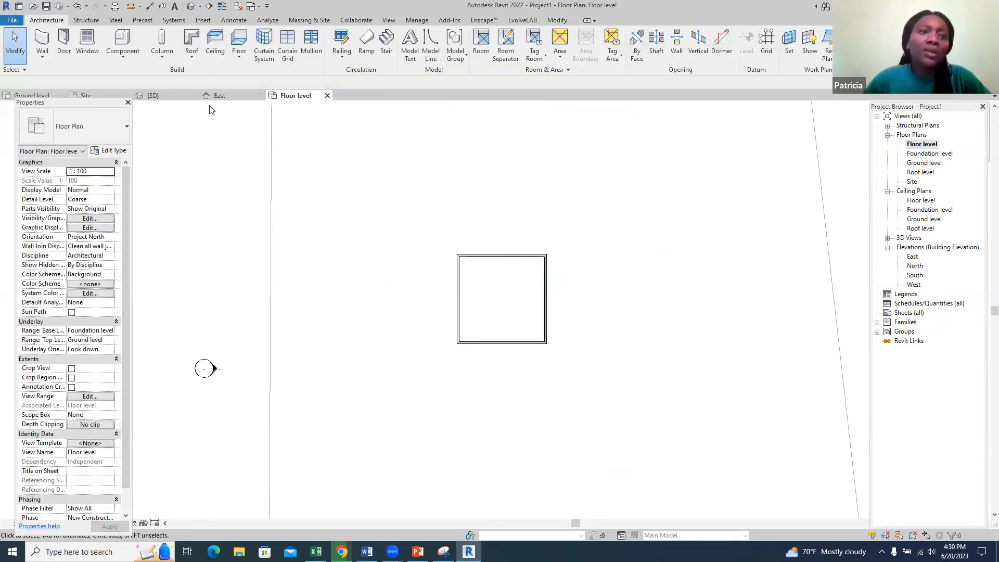
click(154, 96)
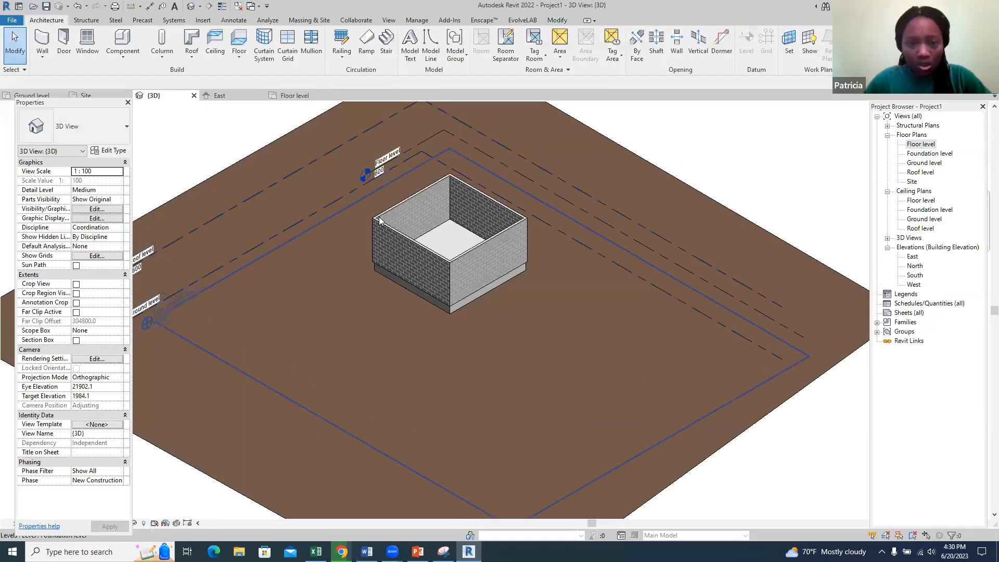
scroll(380, 221, up, 2)
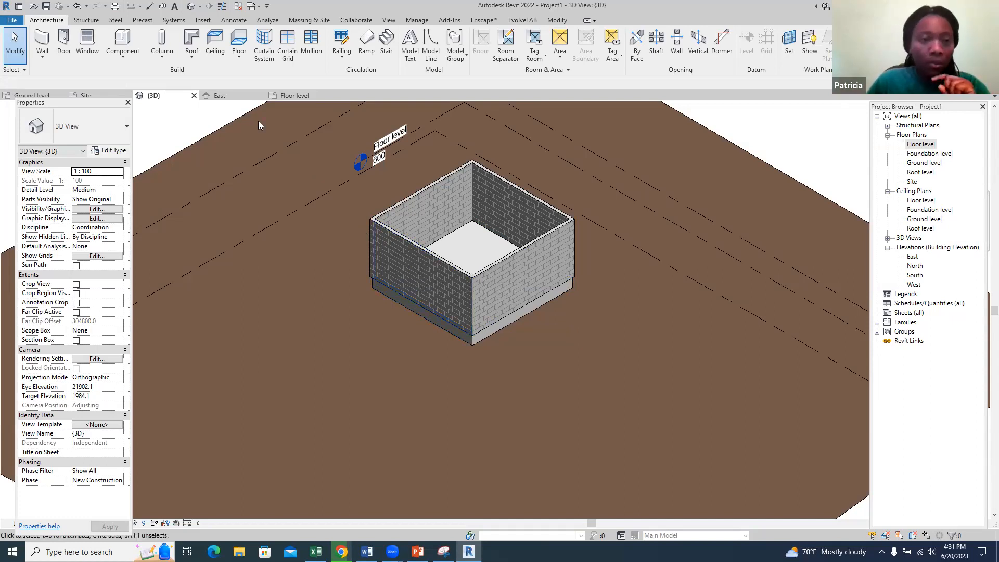
Step: From the East elevation, select all Wall 150mm instances in the entire project and set their top constraint to Up to level: Roof level
click(229, 96)
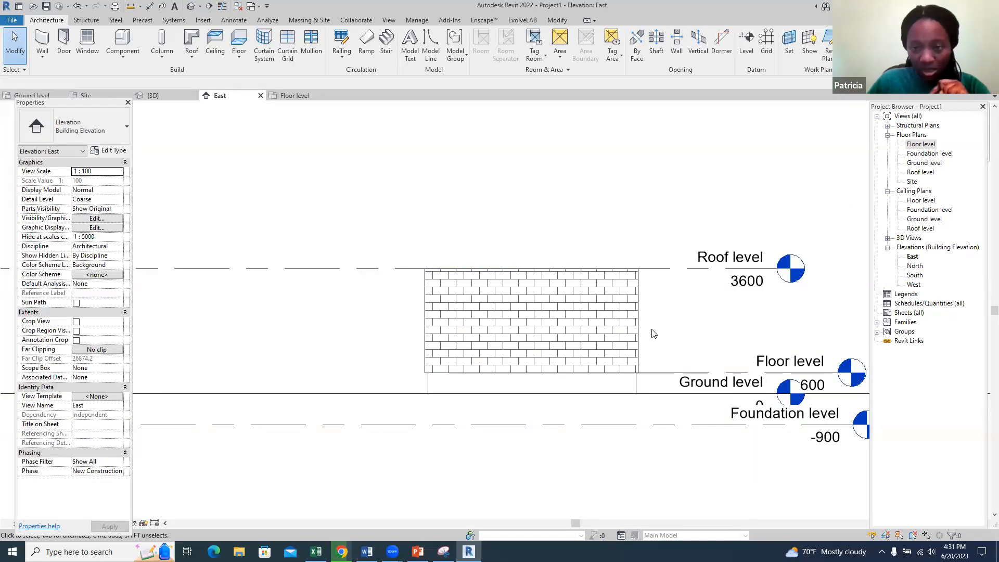
click(638, 324)
right_click(639, 324)
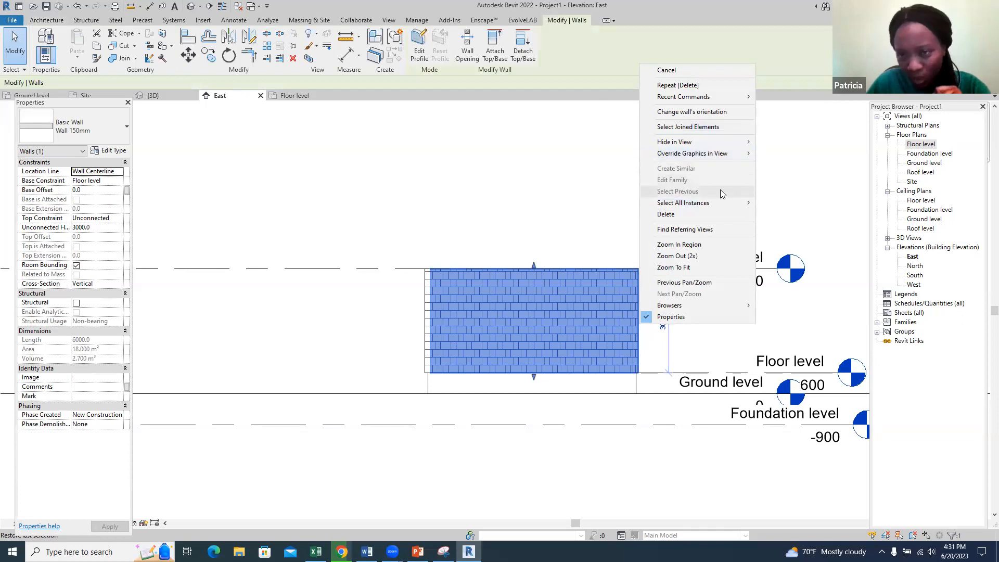
mouse_move(747, 204)
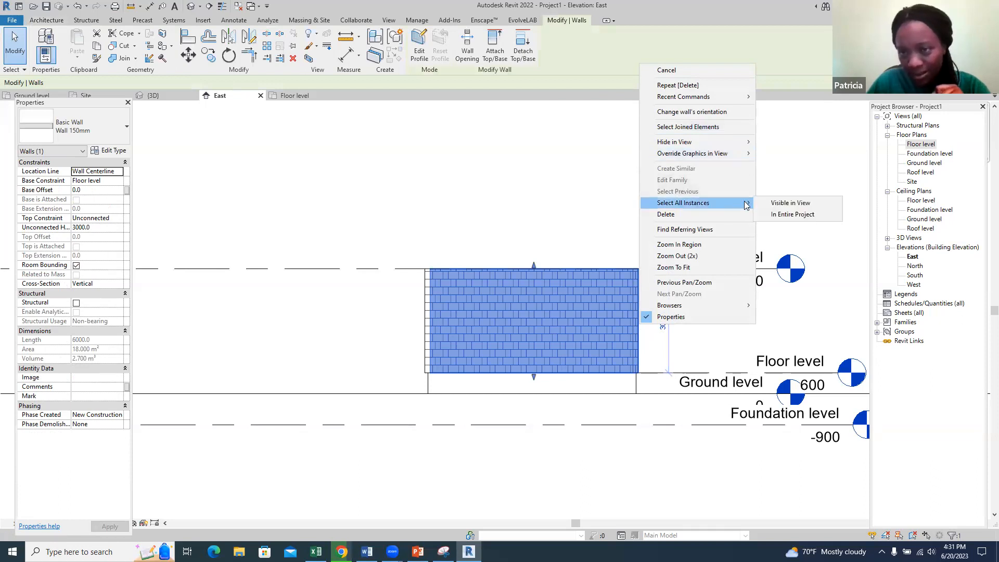
click(785, 214)
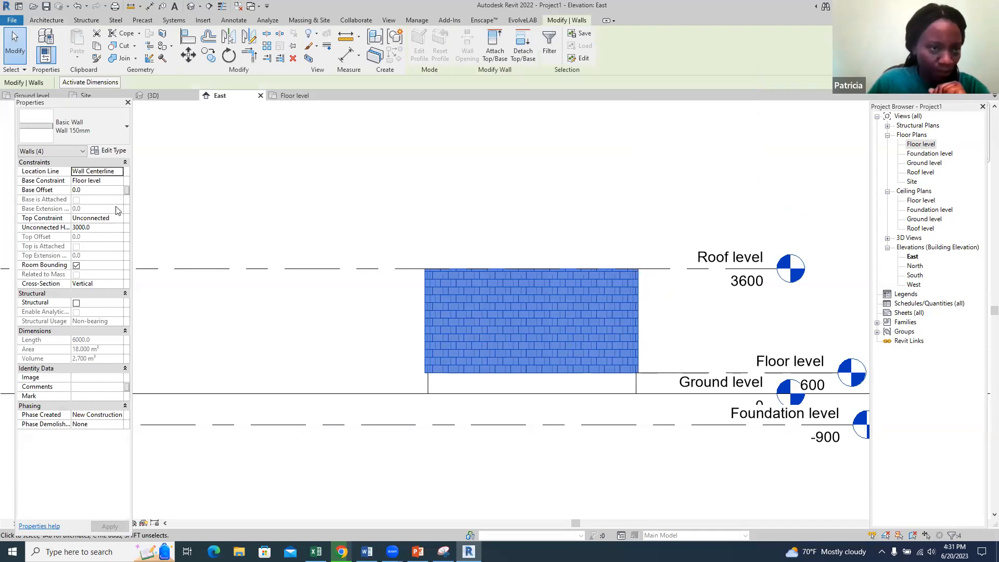
click(112, 218)
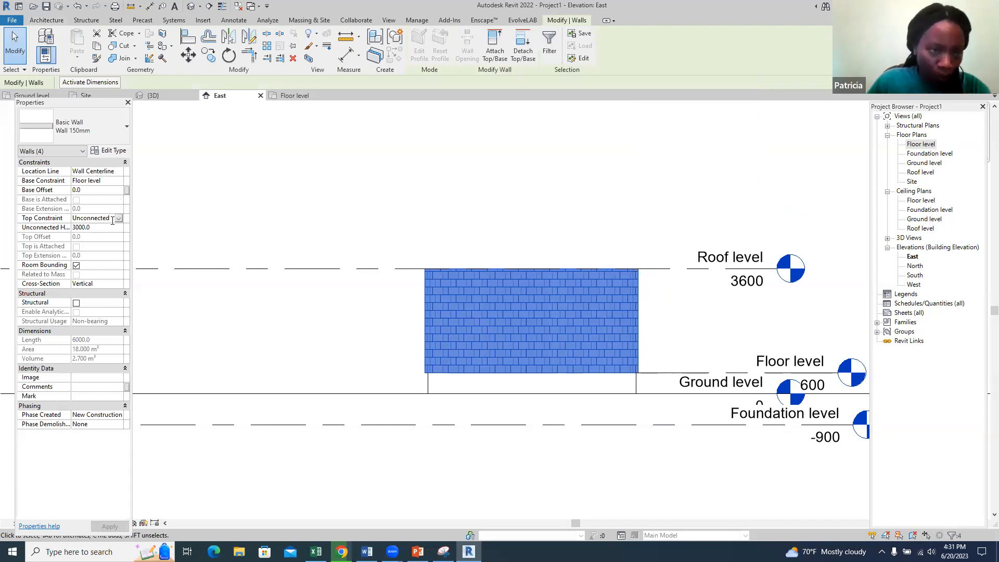
click(118, 219)
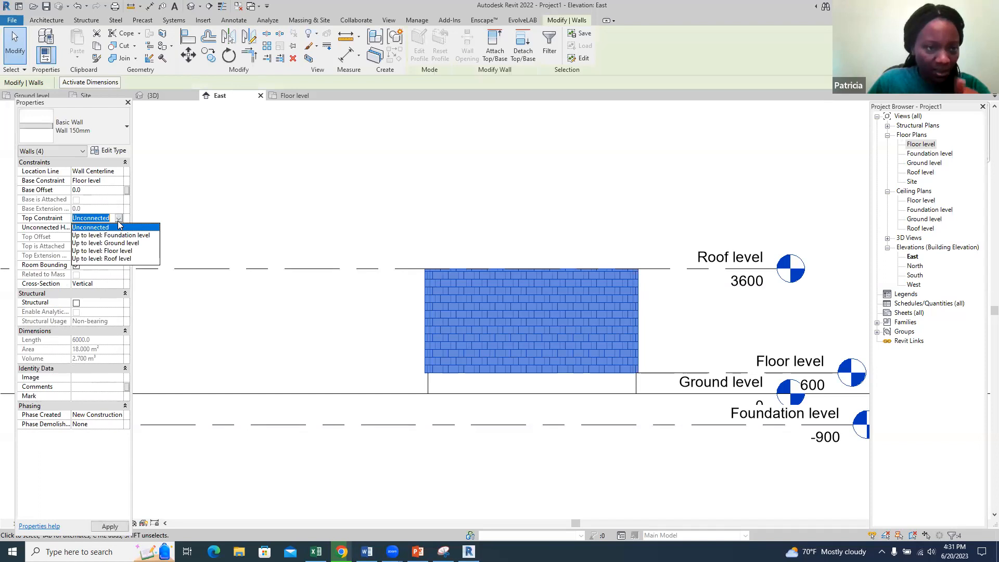
click(117, 258)
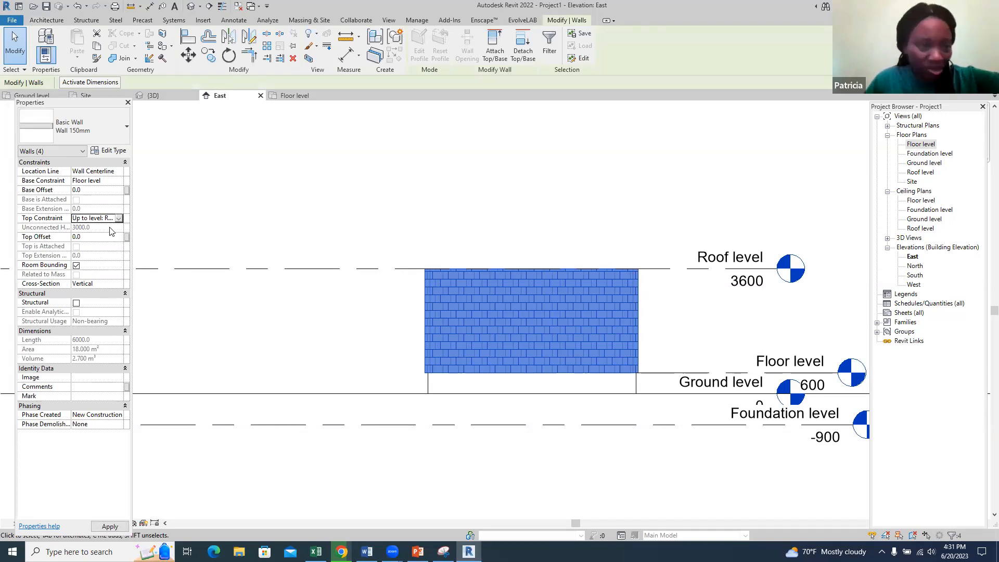
Step: Set the base constraint of the selected walls to Foundation level and clear the selection
click(110, 182)
click(119, 181)
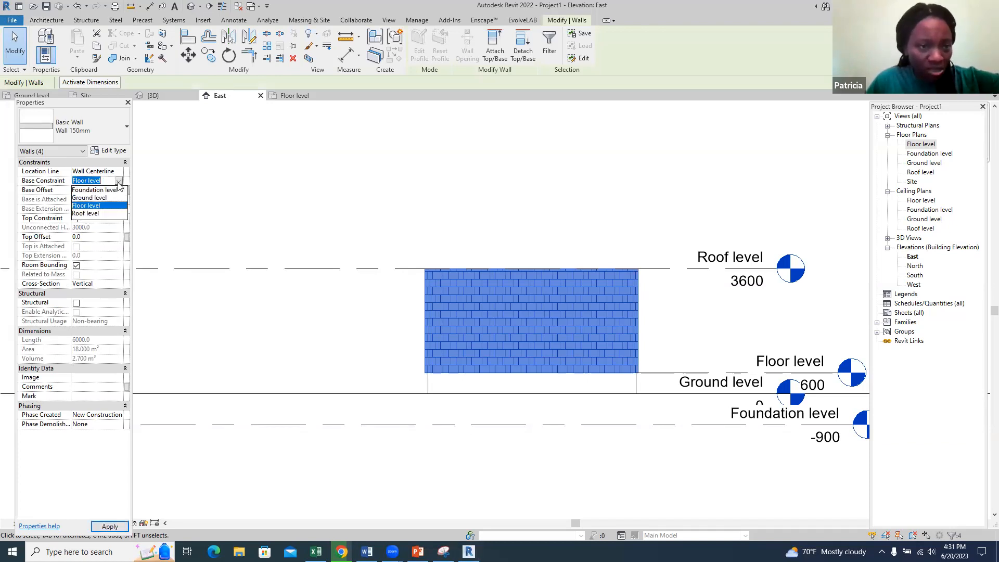
click(104, 189)
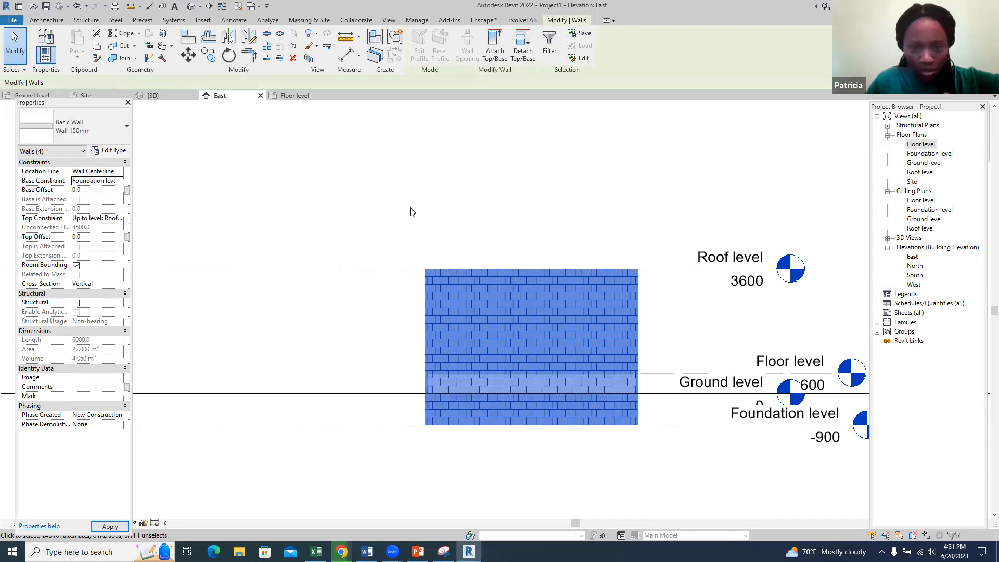
click(653, 229)
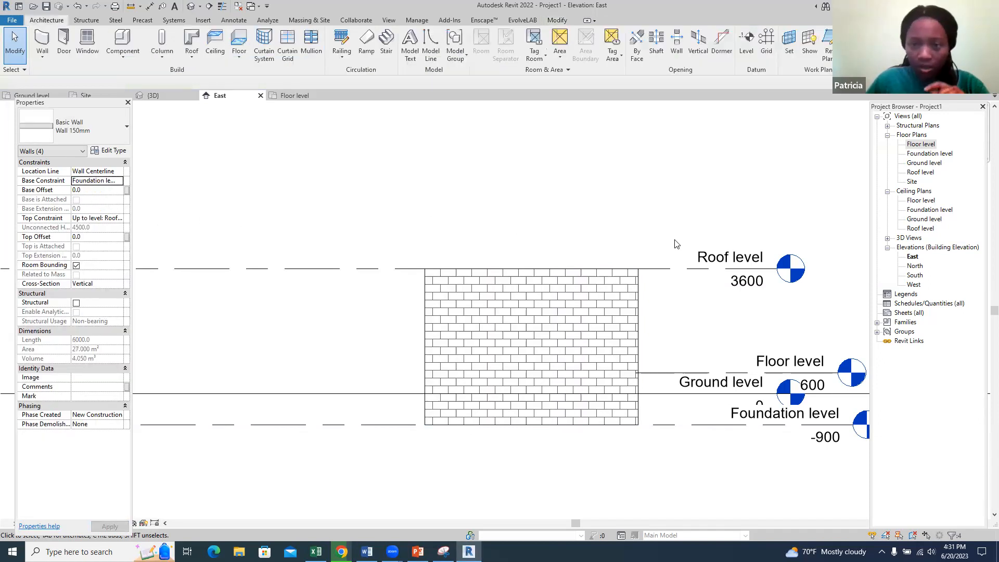
Step: Try a Roof level elevation of 6000 mm to test the walls' top constraint, and undo the change
click(748, 285)
click(741, 280)
text(6000)
key(Return)
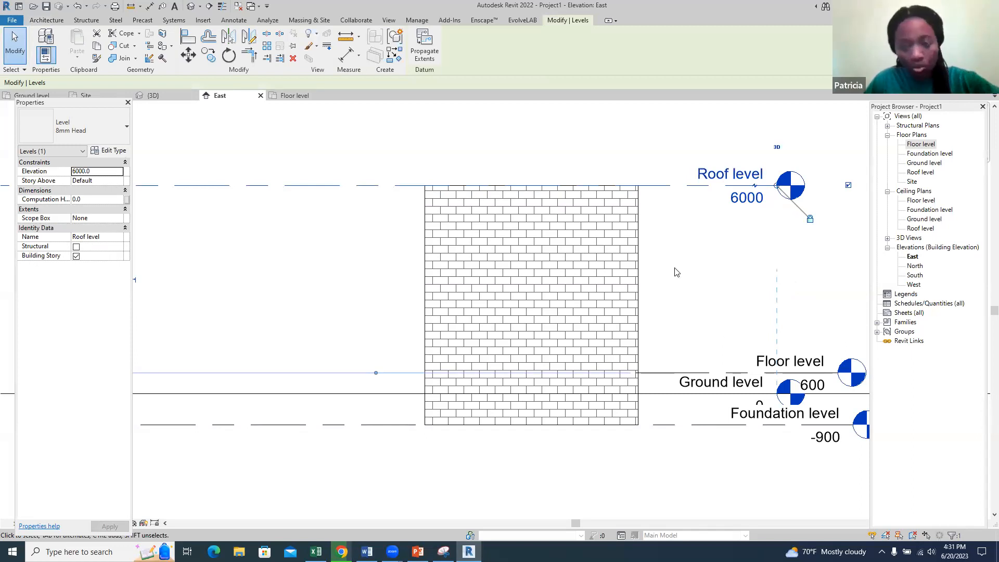
key(ctrl+z)
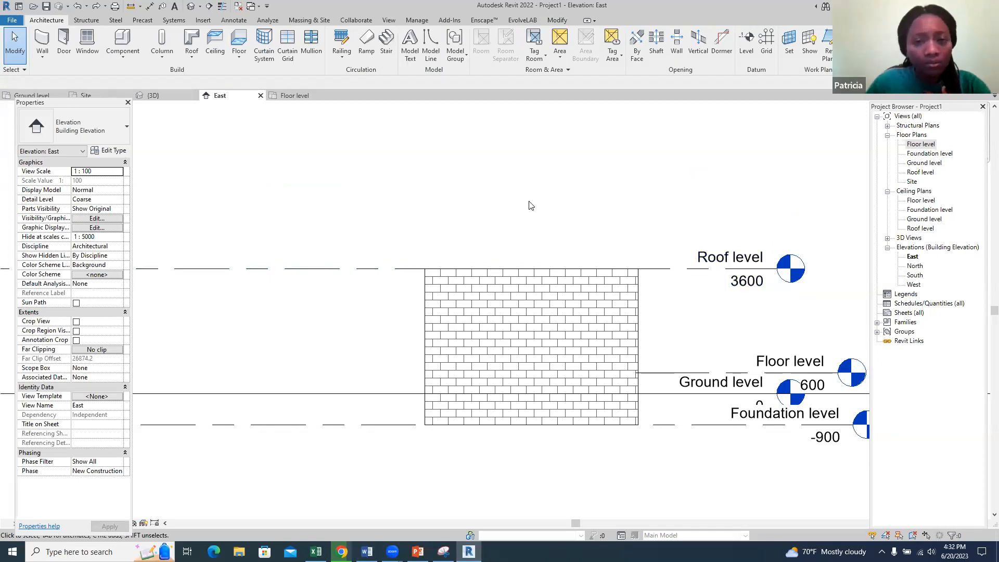
Step: For placement in the Floor level plan, duplicate the M_Single-Flush 0915 x 2134mm door type under the name D1
click(175, 98)
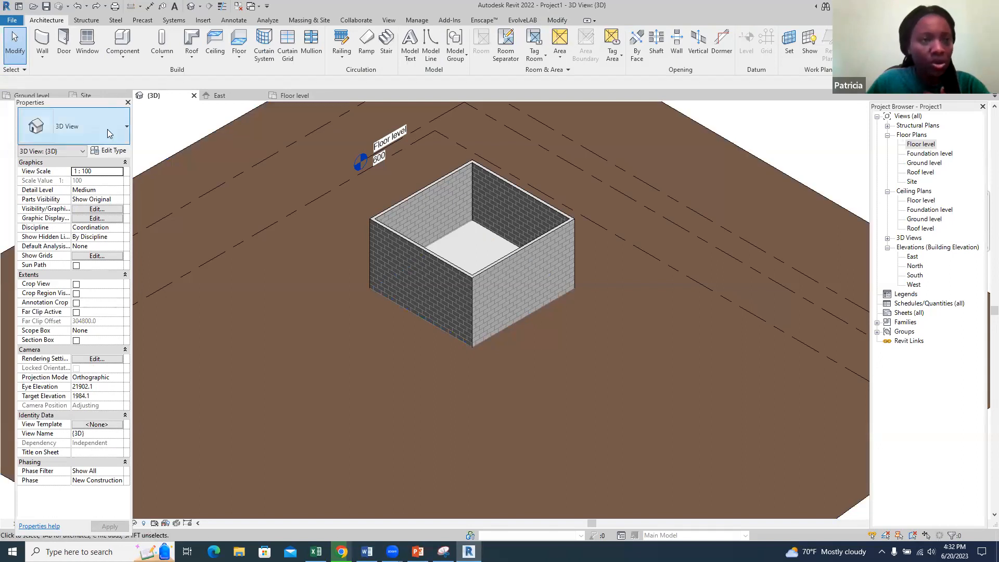
click(290, 96)
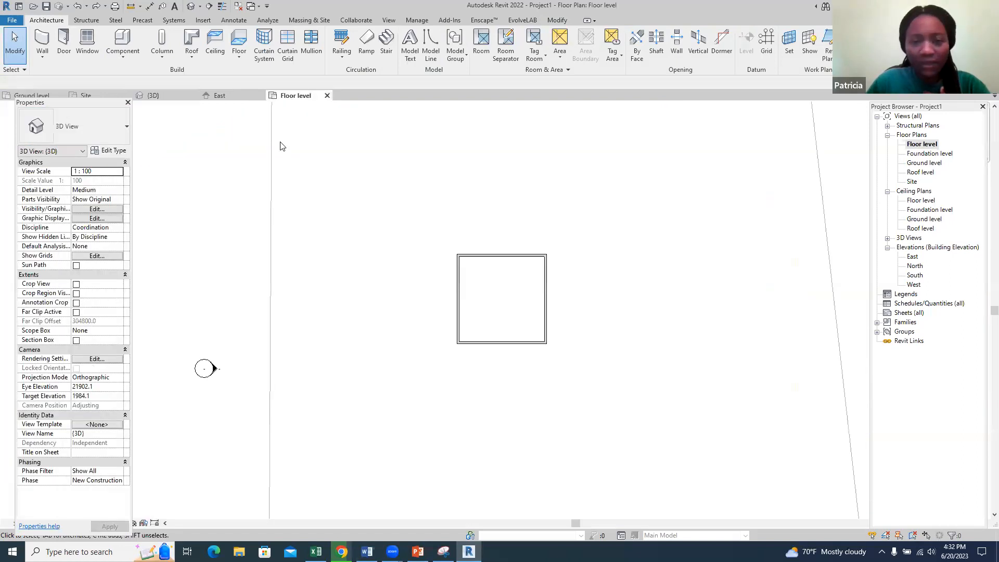
scroll(521, 307, up, 5)
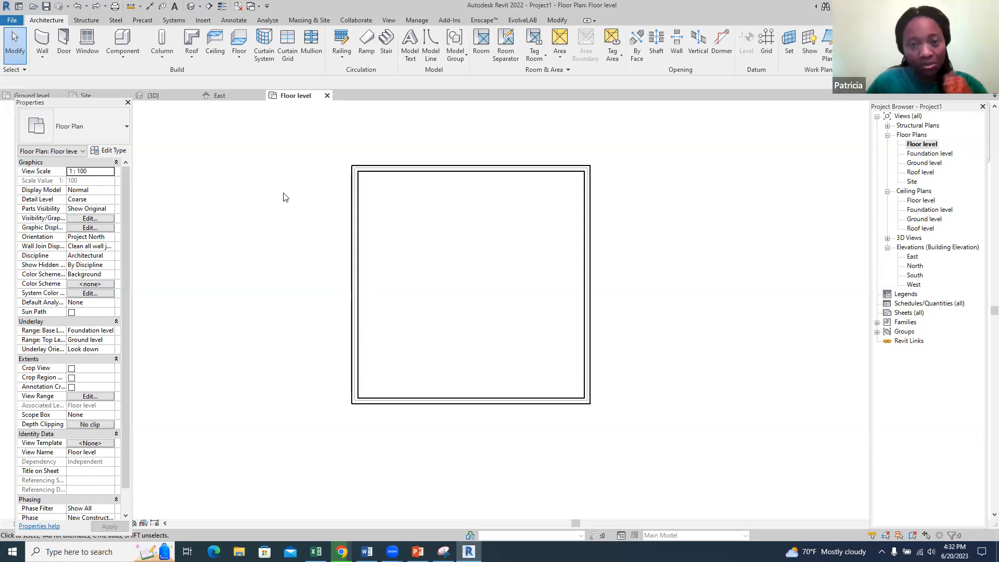
click(63, 40)
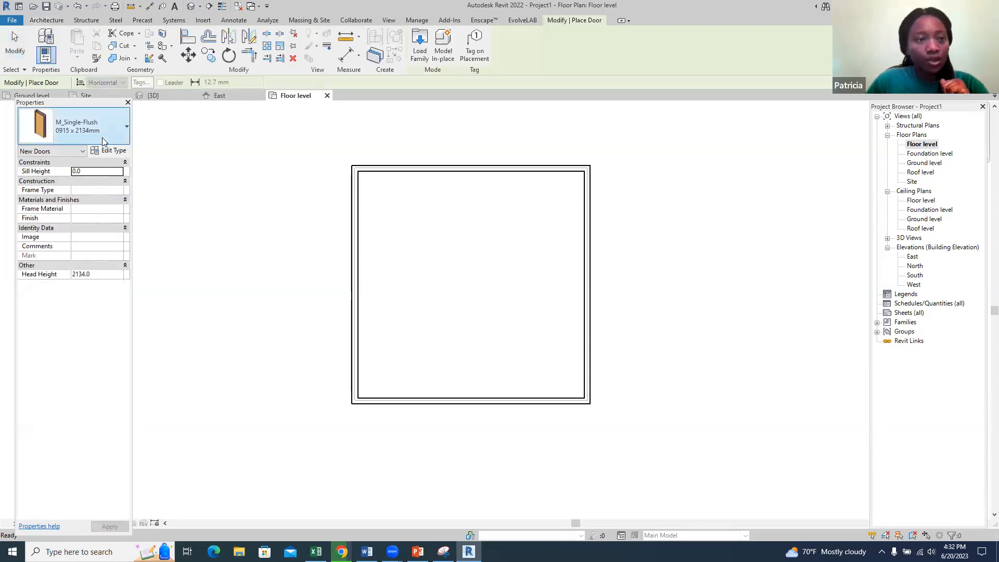
click(106, 152)
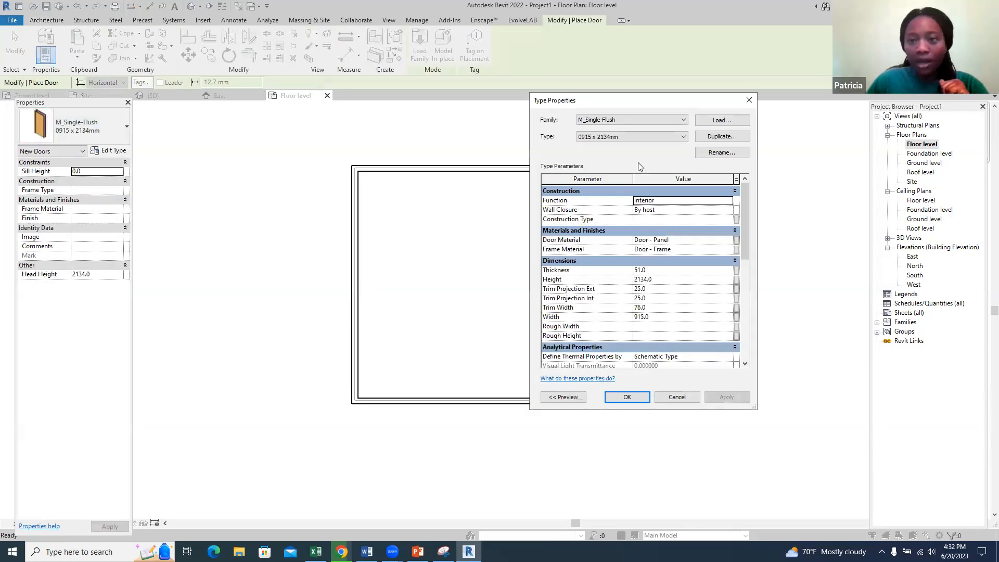
click(721, 136)
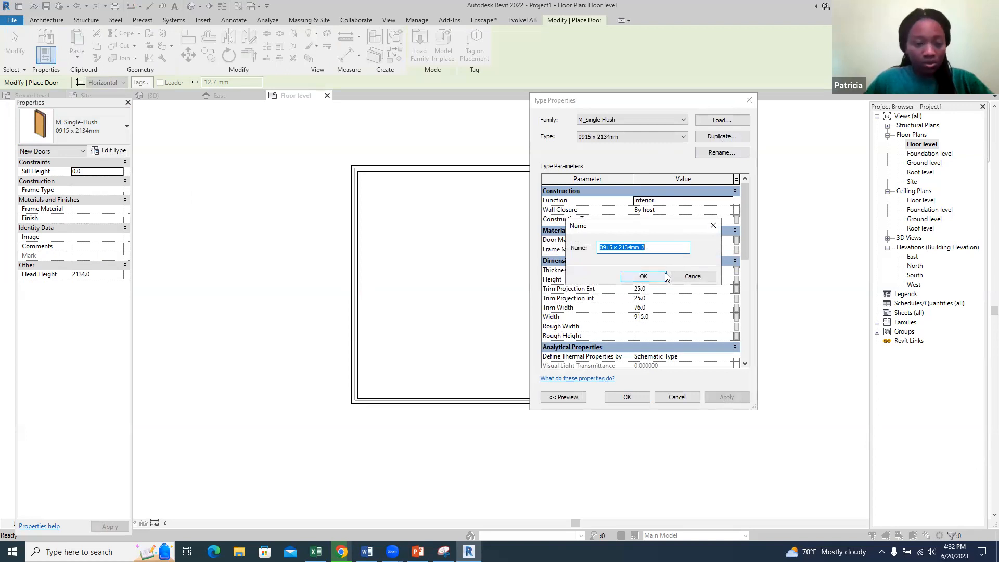
text(D1)
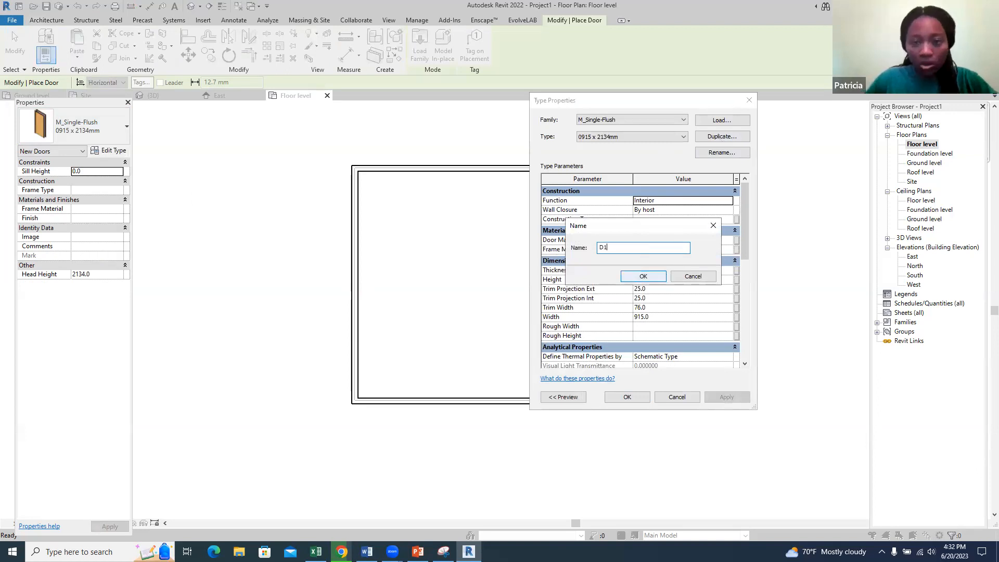
click(653, 277)
Step: Set the D1 door type's height to 2100 mm and width to 900 mm, and accept the type properties
click(654, 279)
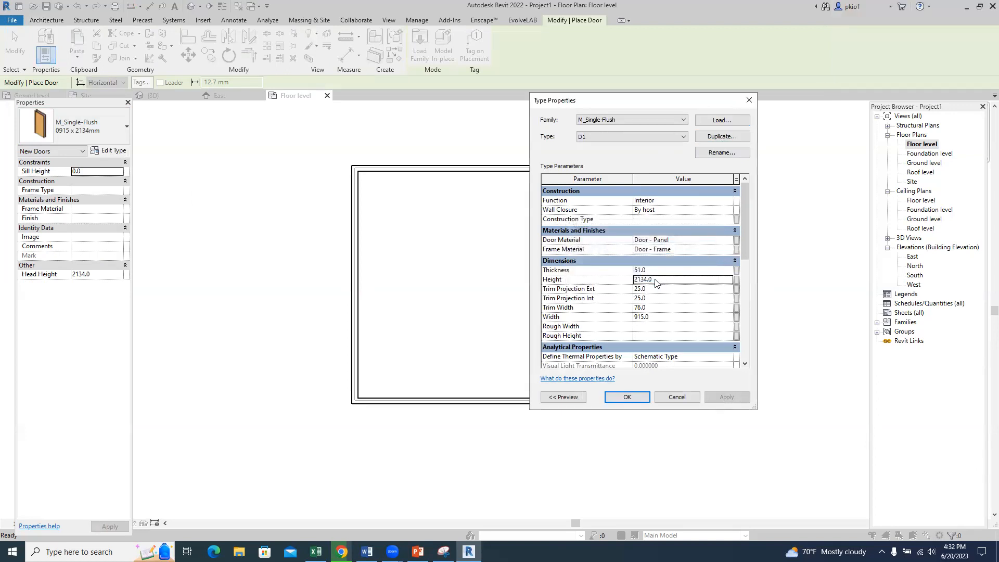
drag(654, 279, 626, 281)
text(2100)
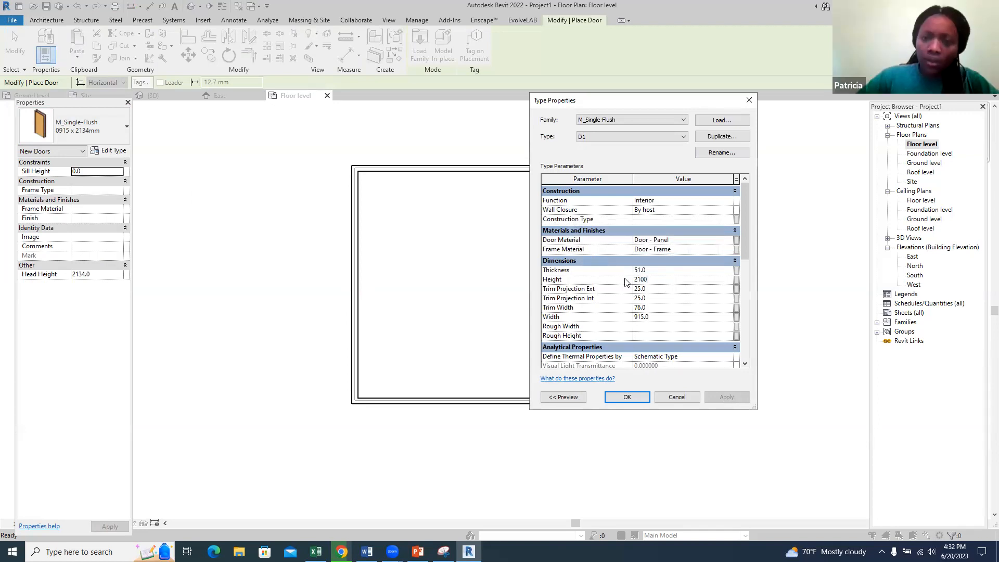
click(640, 317)
double_click(636, 318)
text(900)
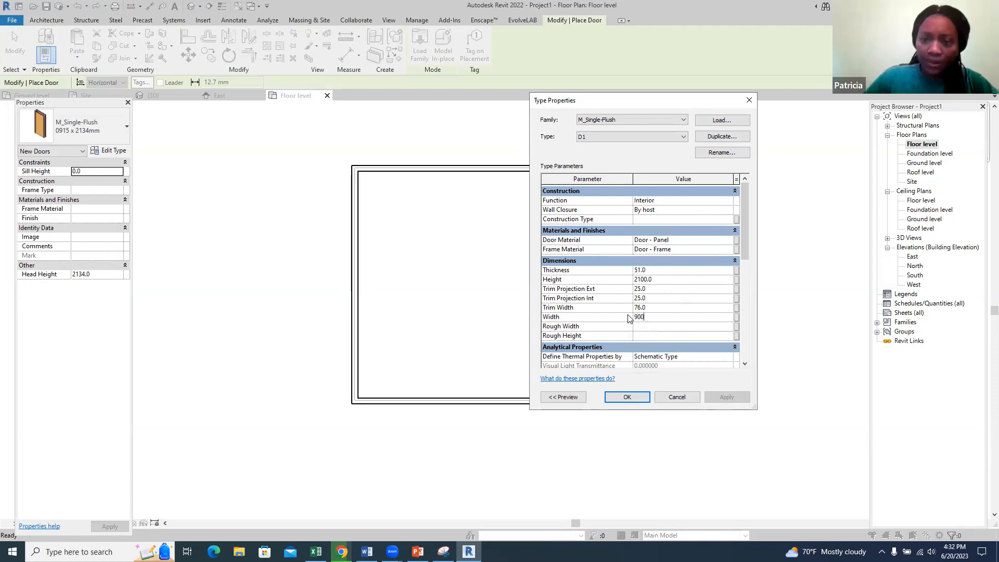
click(627, 397)
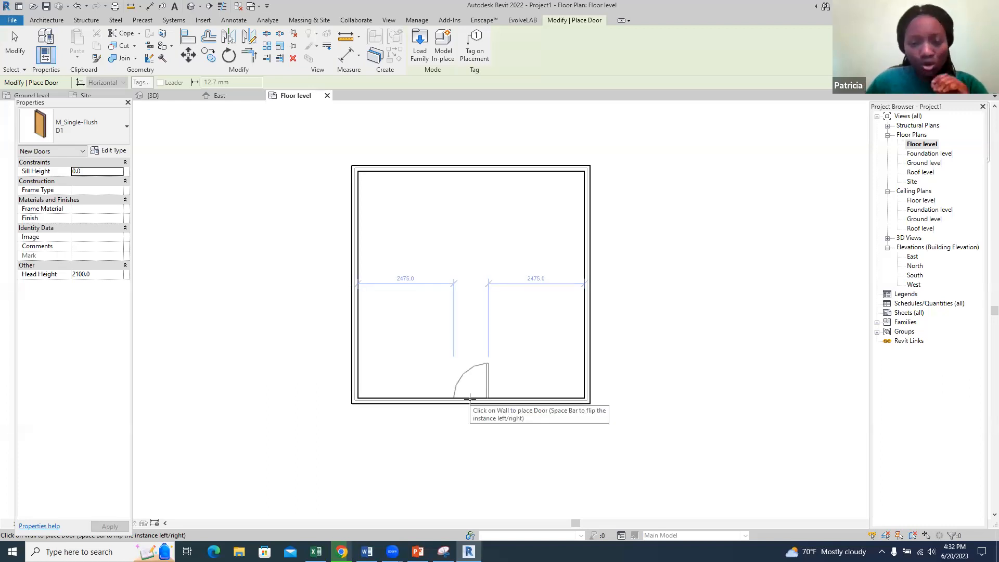
Step: Place the D1 door at the midpoint of the south wall and end door placement
scroll(469, 398, up, 2)
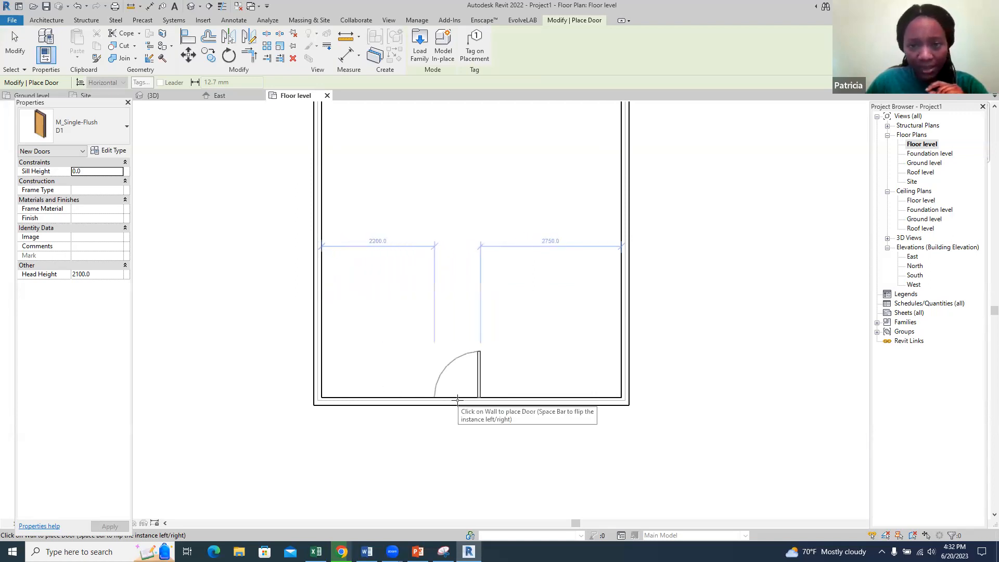
scroll(459, 400, up, 1)
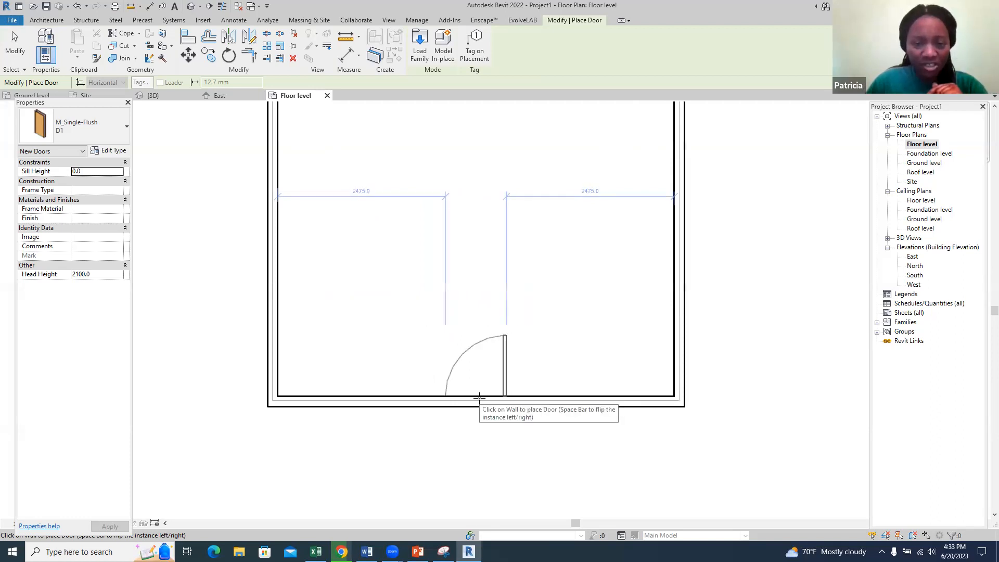
click(480, 397)
scroll(476, 354, up, 2)
key(Escape)
key(Escape)
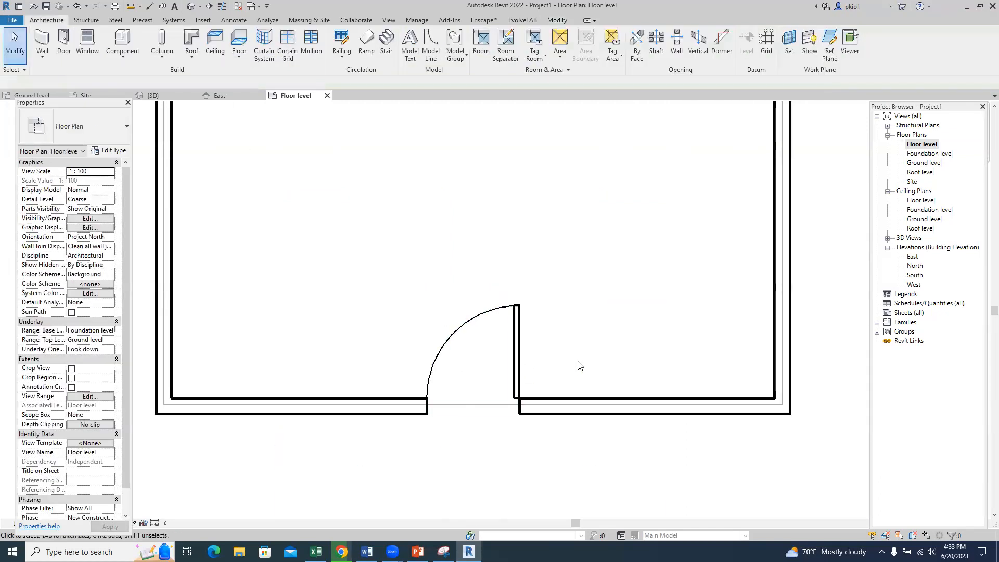
Step: Try the placed door with its hinge side reversed and with its swing facing outward
click(518, 368)
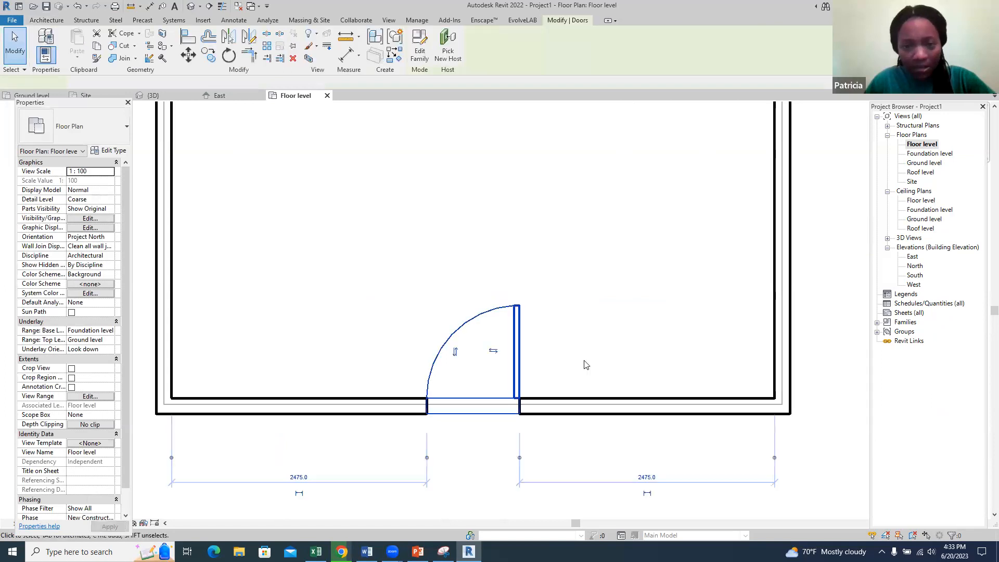
key(space)
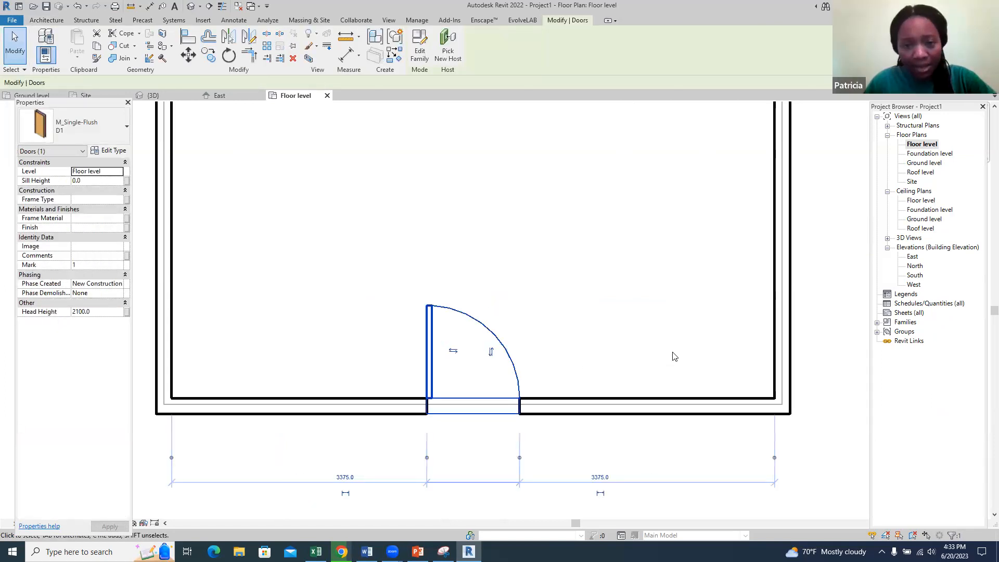
key(space)
key(space)
key(space)
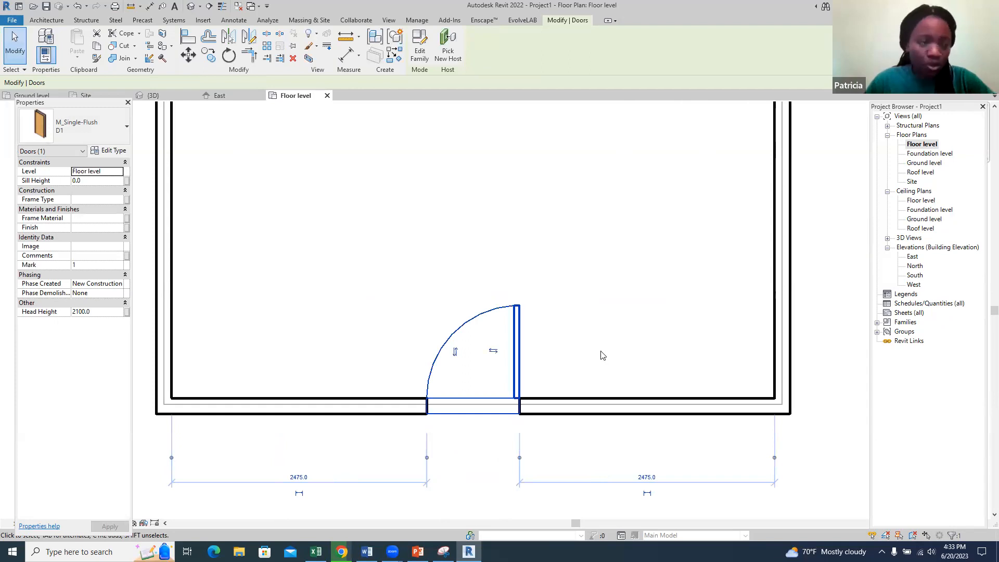
click(455, 352)
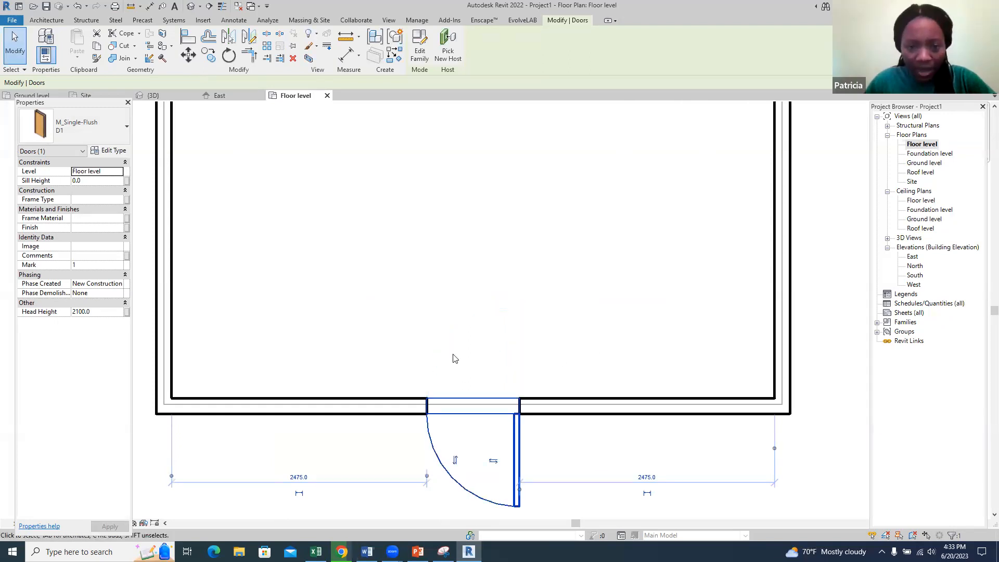
click(455, 460)
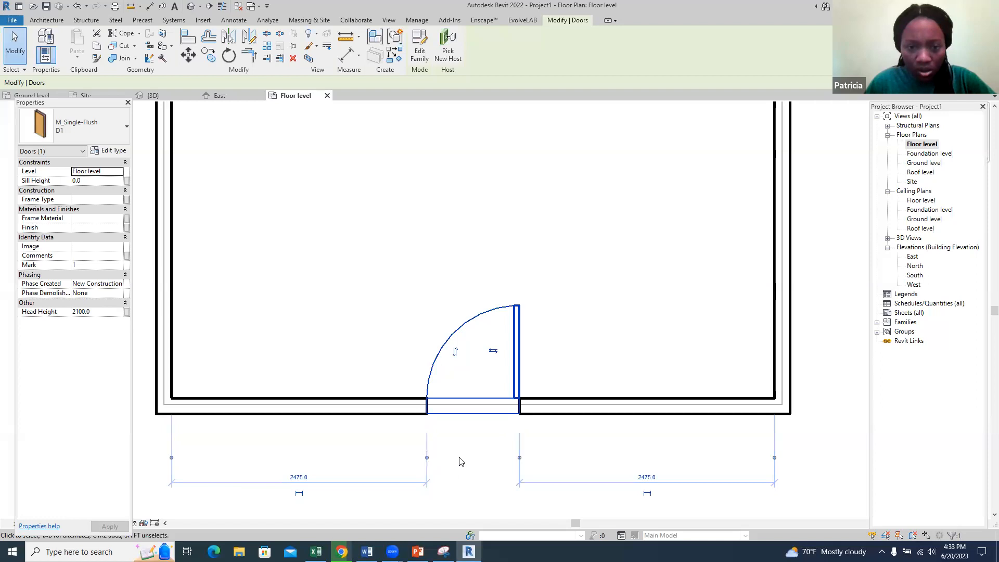
Step: Flip the door's hinge to the west side of the opening and inspect the door in the 3D view
click(493, 351)
scroll(551, 351, down, 2)
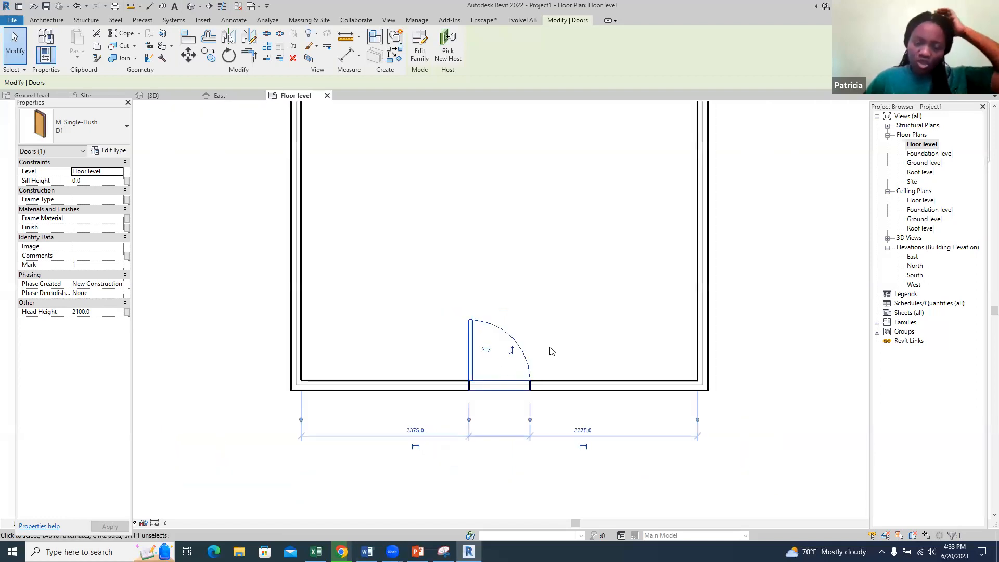
scroll(551, 352, down, 1)
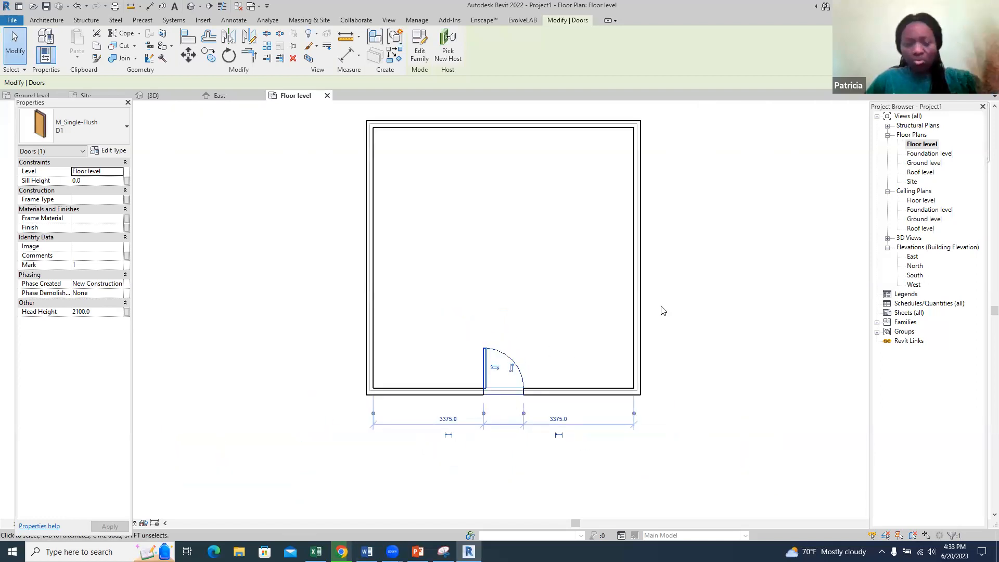
click(679, 312)
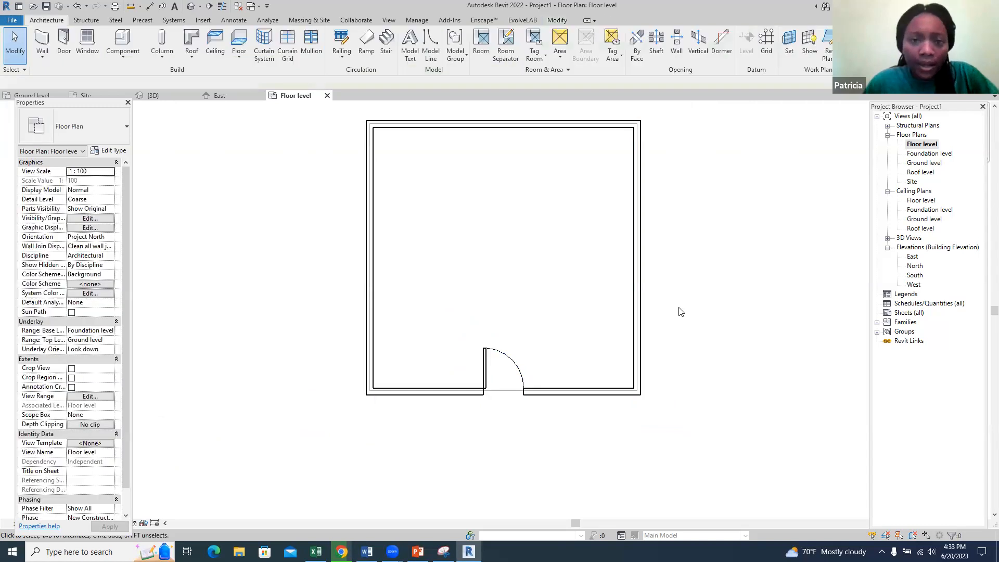
click(166, 96)
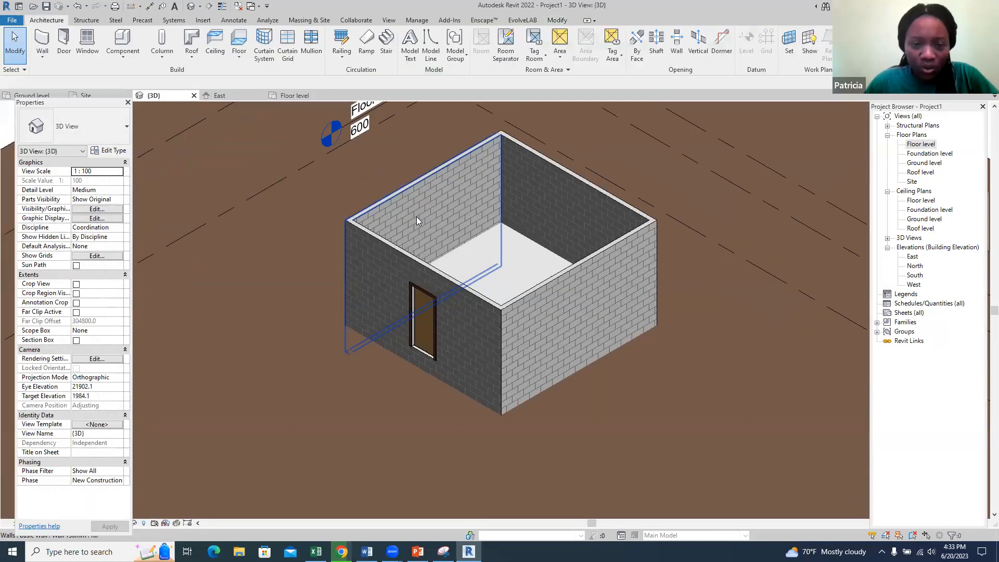
scroll(472, 282, up, 2)
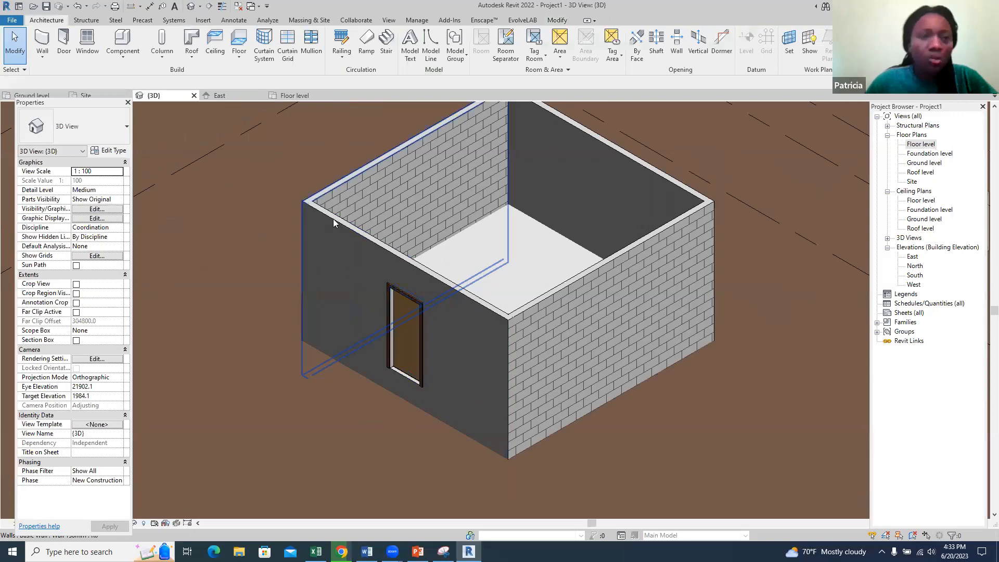
Step: For placement in the Floor level plan, duplicate the M_Fixed 0406 x 0610mm window type under the name W1
click(295, 95)
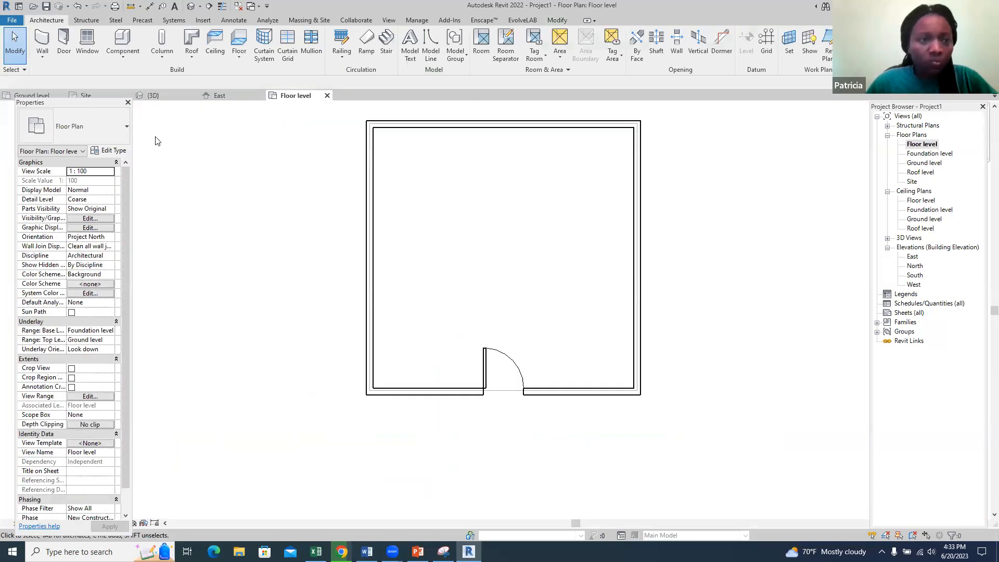
click(87, 47)
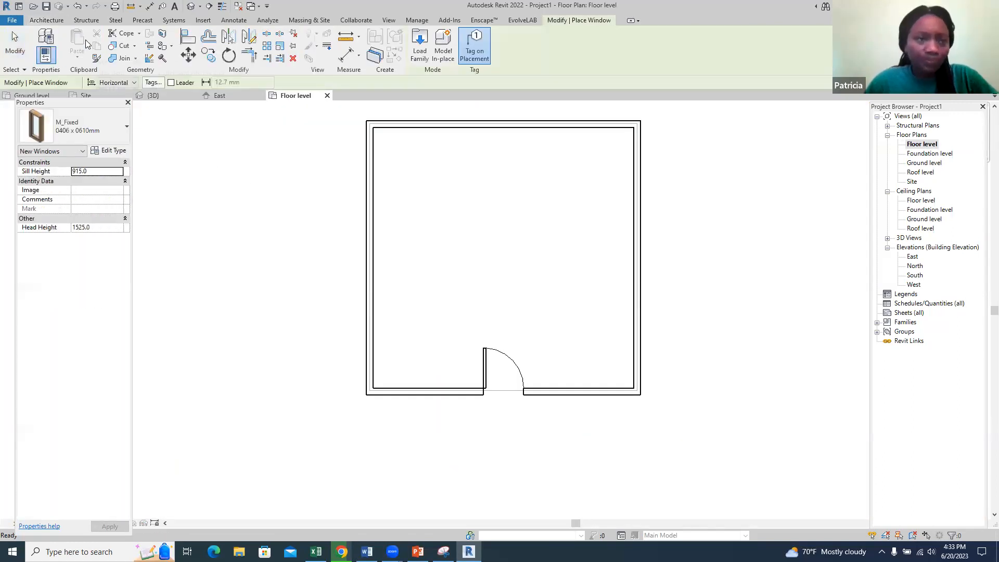
click(108, 150)
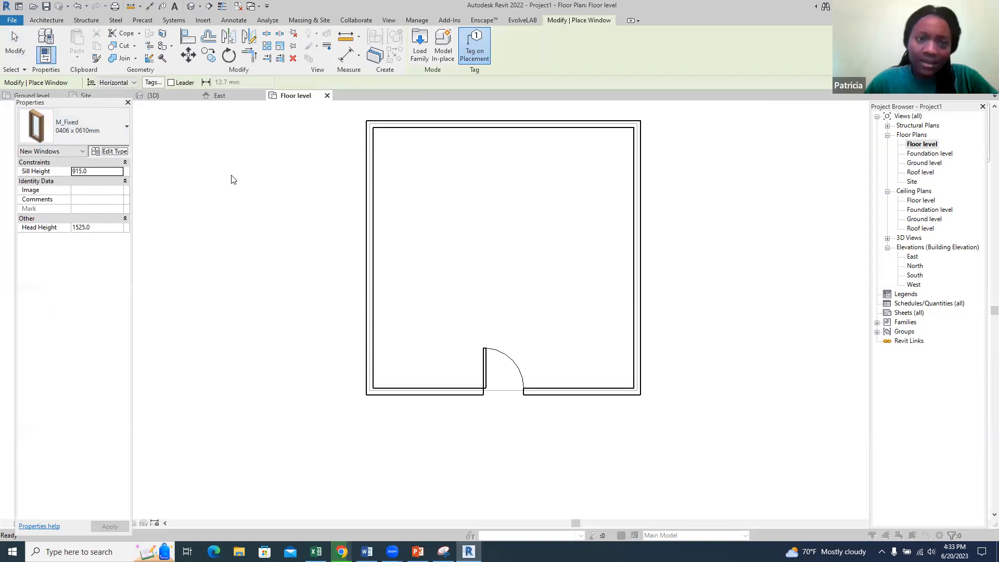
click(722, 138)
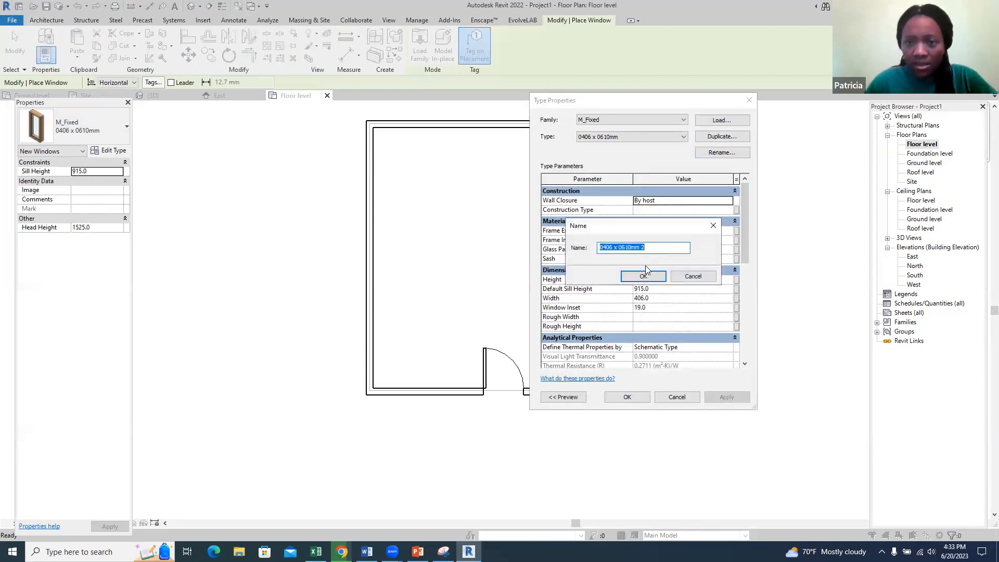
text(W1)
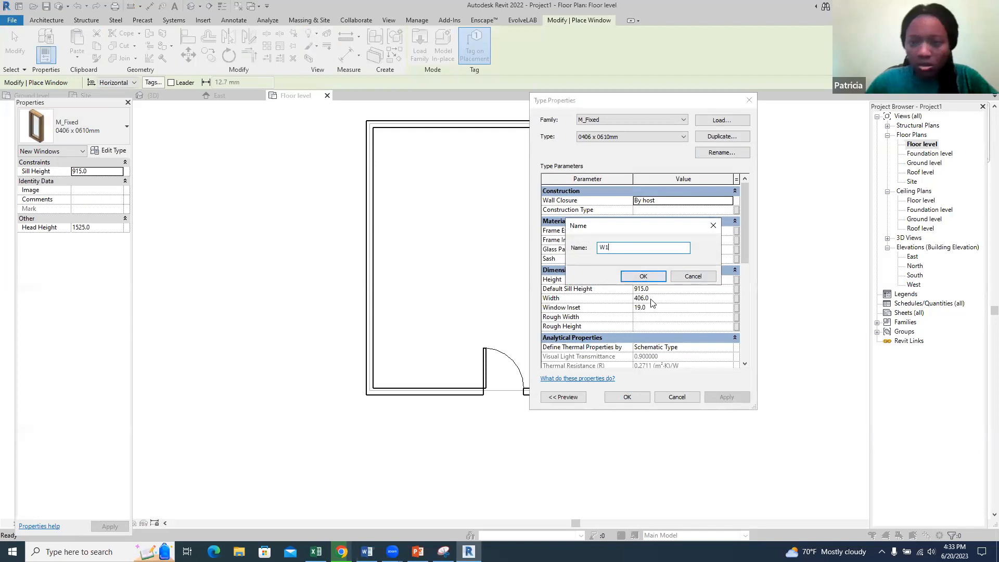
click(643, 276)
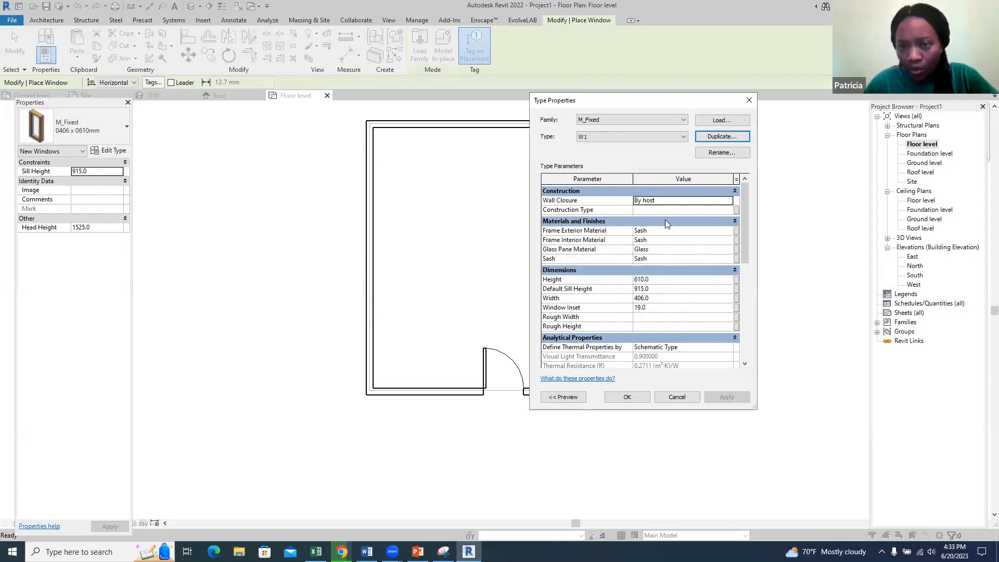
click(736, 231)
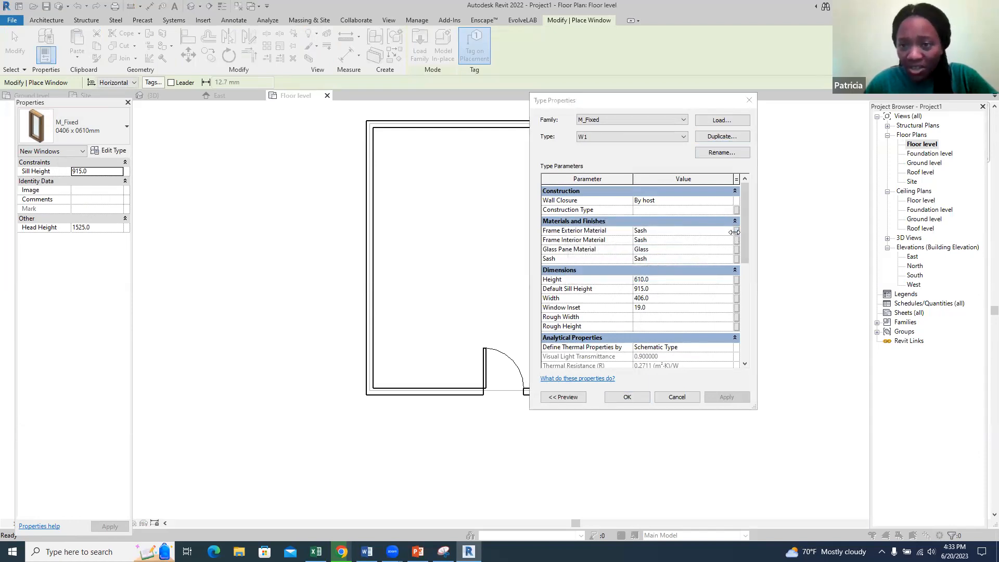
click(724, 152)
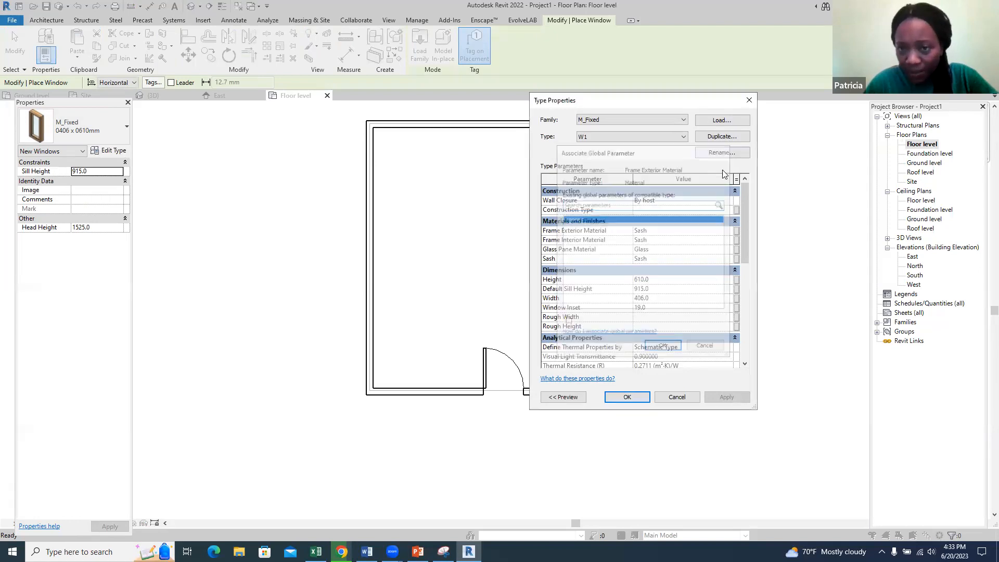
click(726, 231)
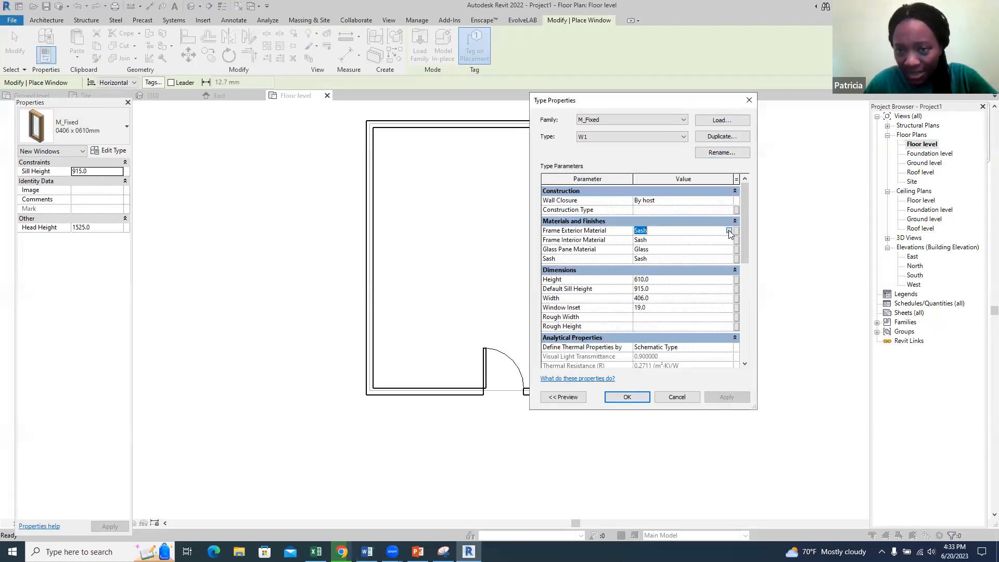
click(729, 230)
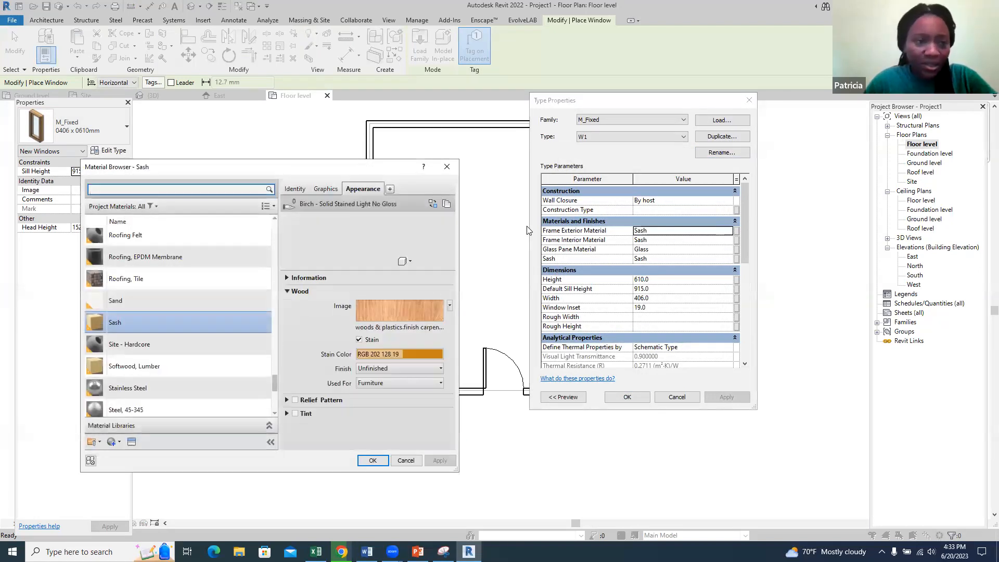
click(446, 168)
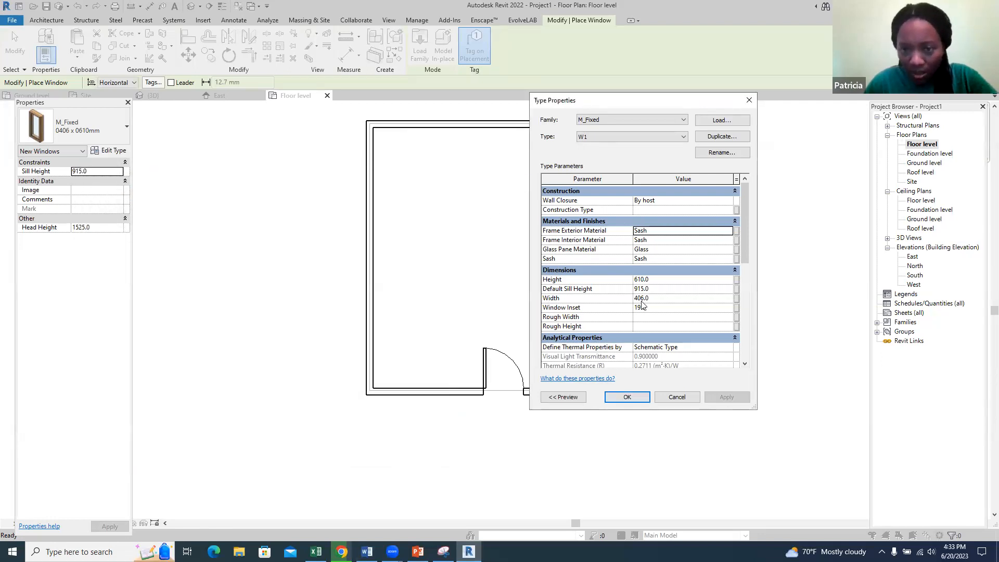
Step: Set the W1 window type's height and width to 1200 mm each, and accept the type properties
click(640, 281)
text(1)
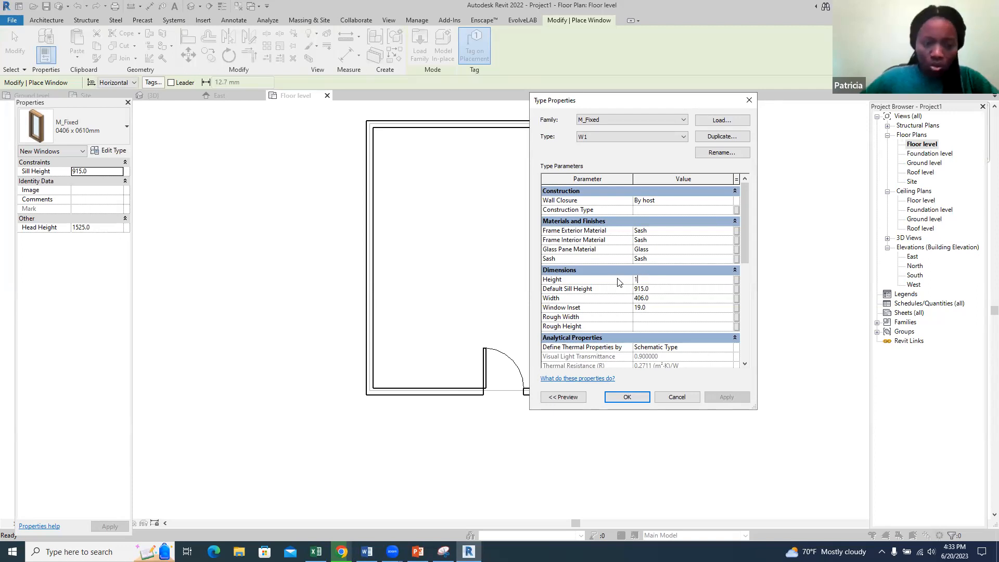
click(645, 299)
text(1200)
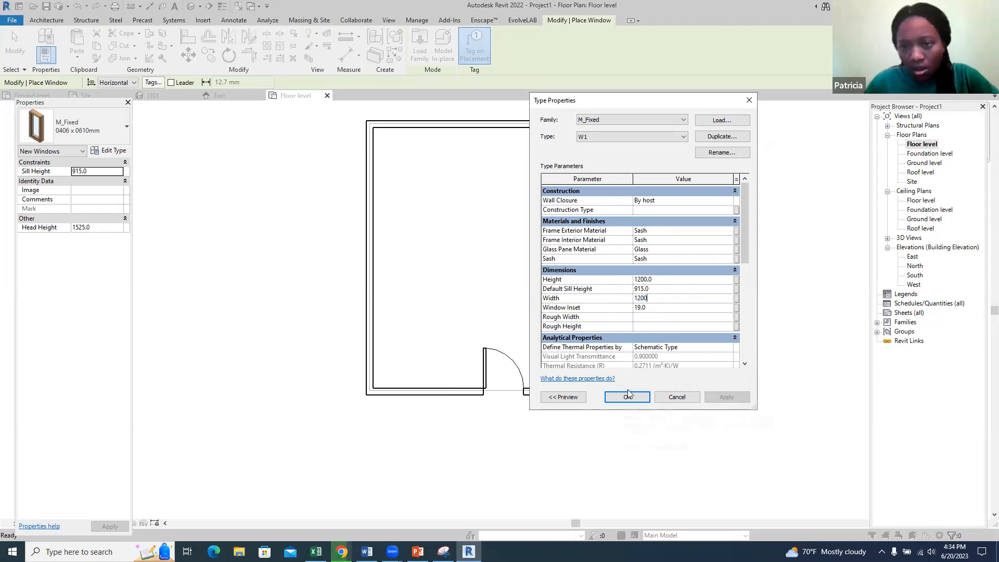
click(628, 396)
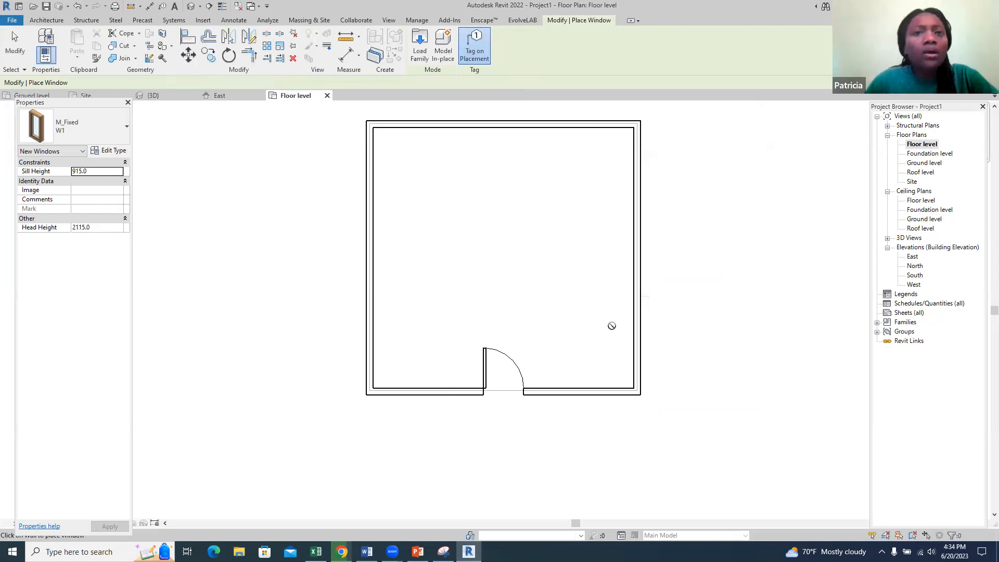
Step: Place tagged W1 windows at the midpoints of the east, north and west walls, and end window placement
click(640, 258)
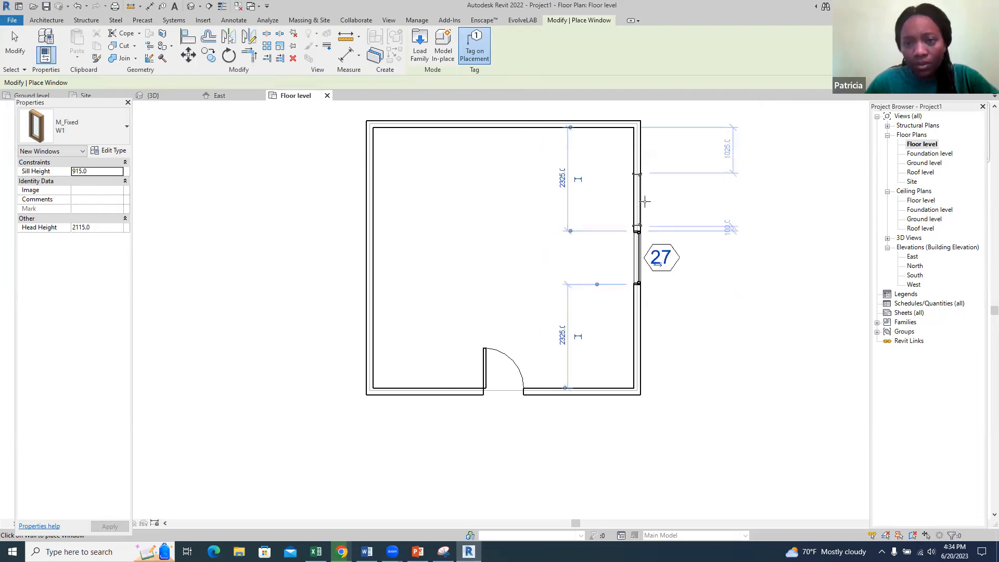
scroll(502, 166, down, 3)
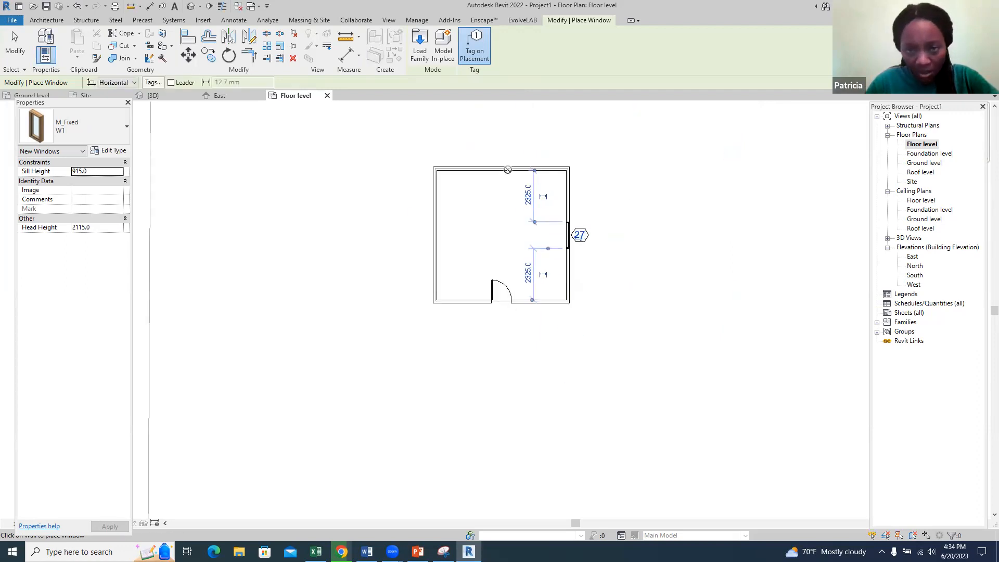
scroll(507, 169, up, 1)
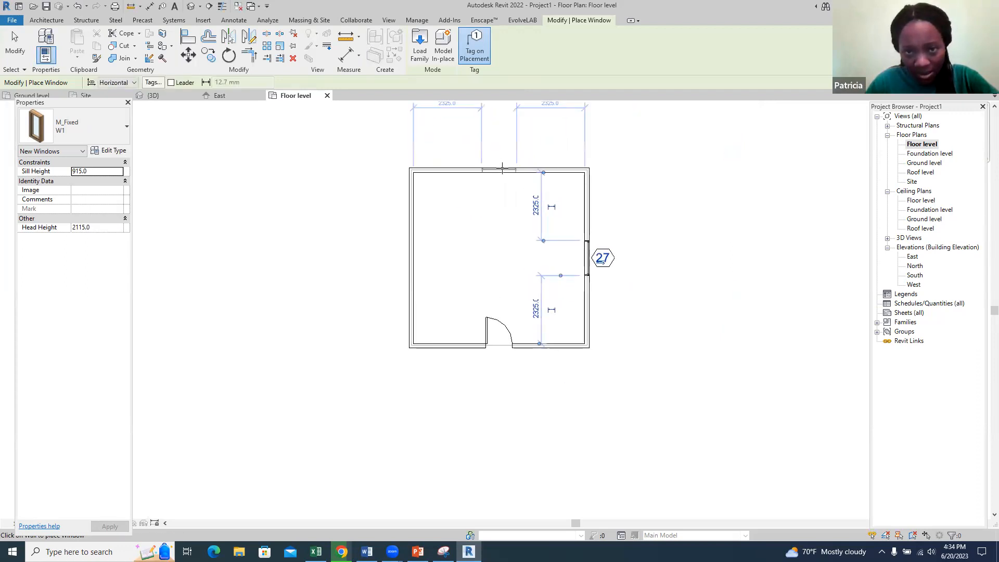
click(502, 168)
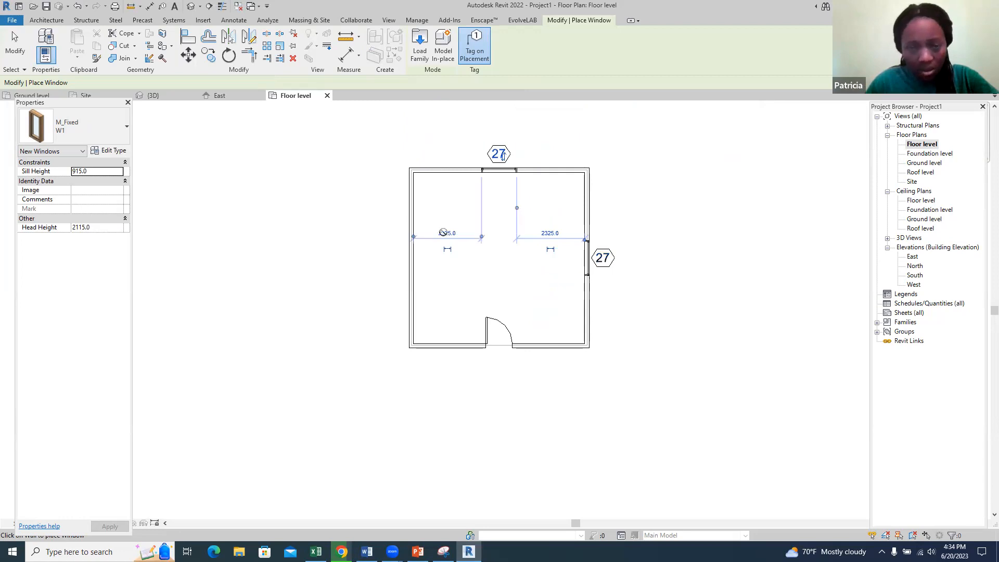
click(406, 258)
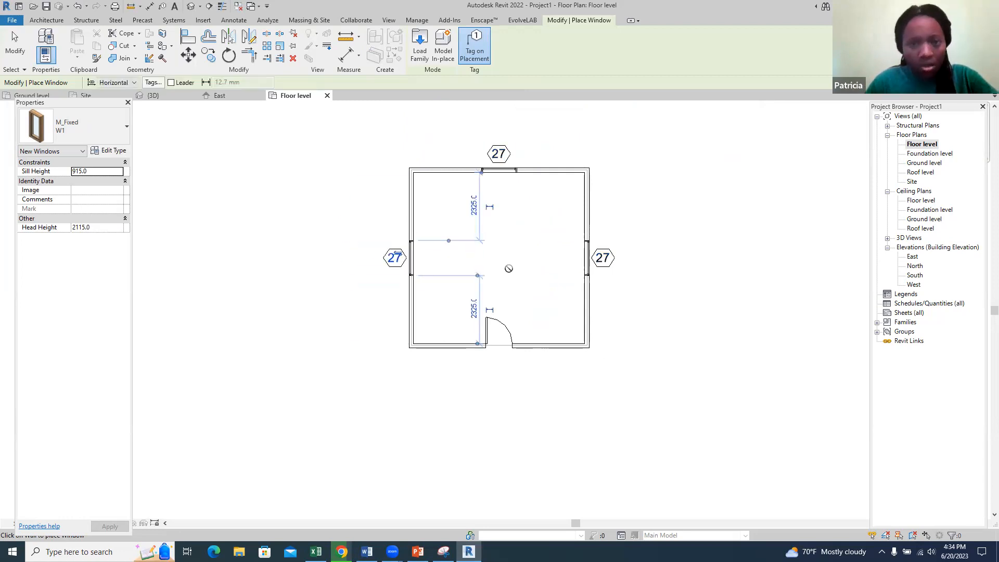
key(Escape)
key(Escape)
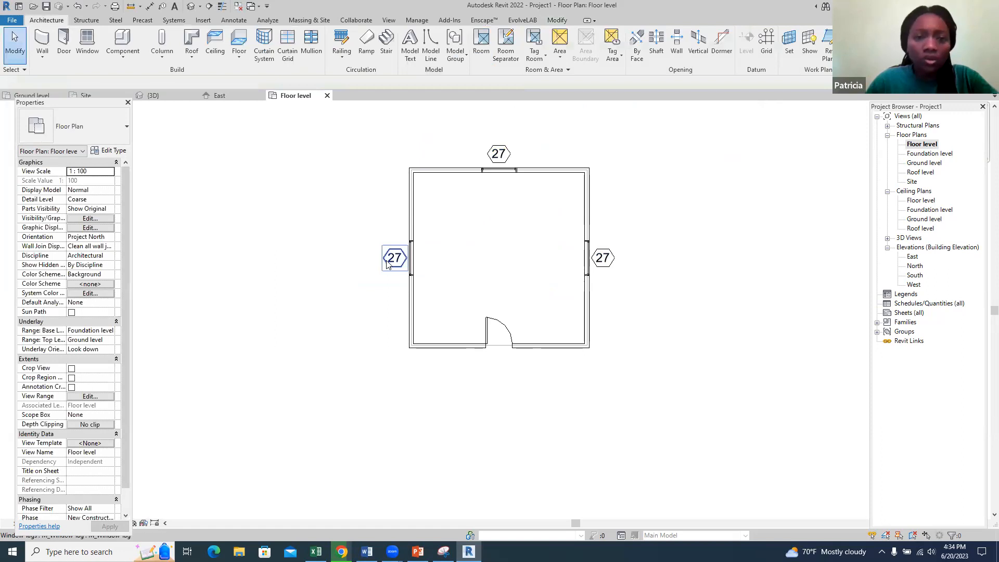
Step: Hide the west window tag in the Floor level plan, and hide the whole window tag category in that view
right_click(387, 264)
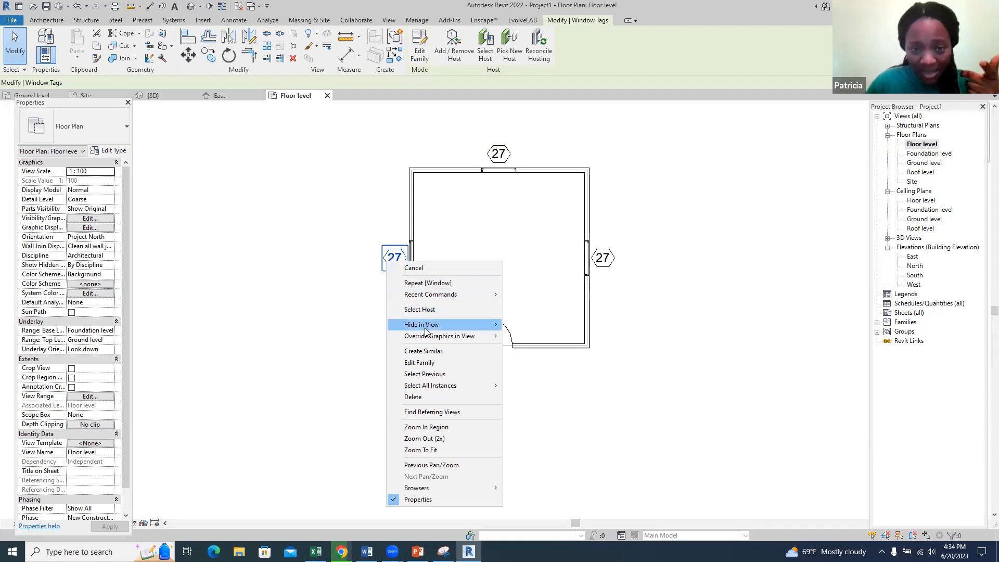
mouse_move(476, 341)
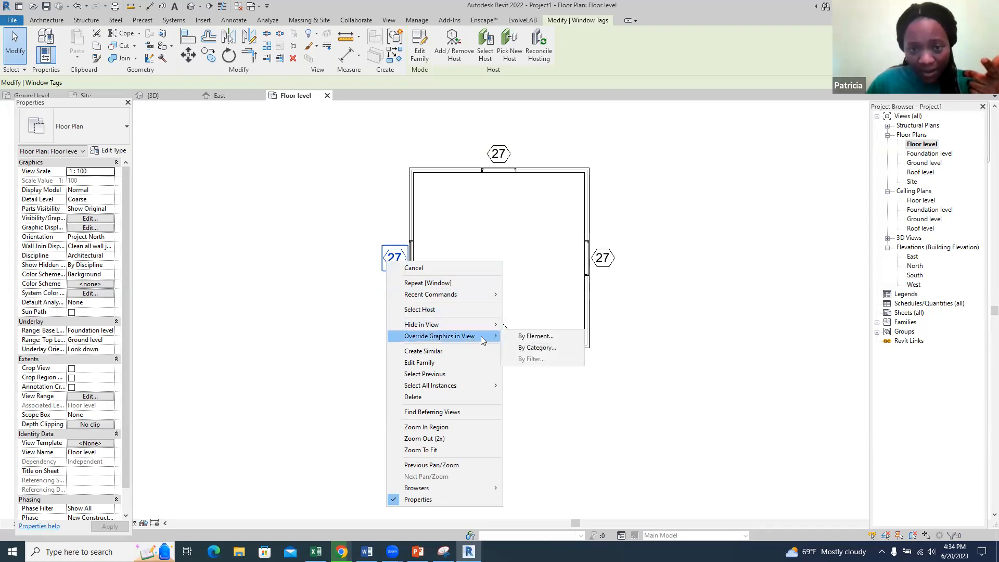
mouse_move(489, 325)
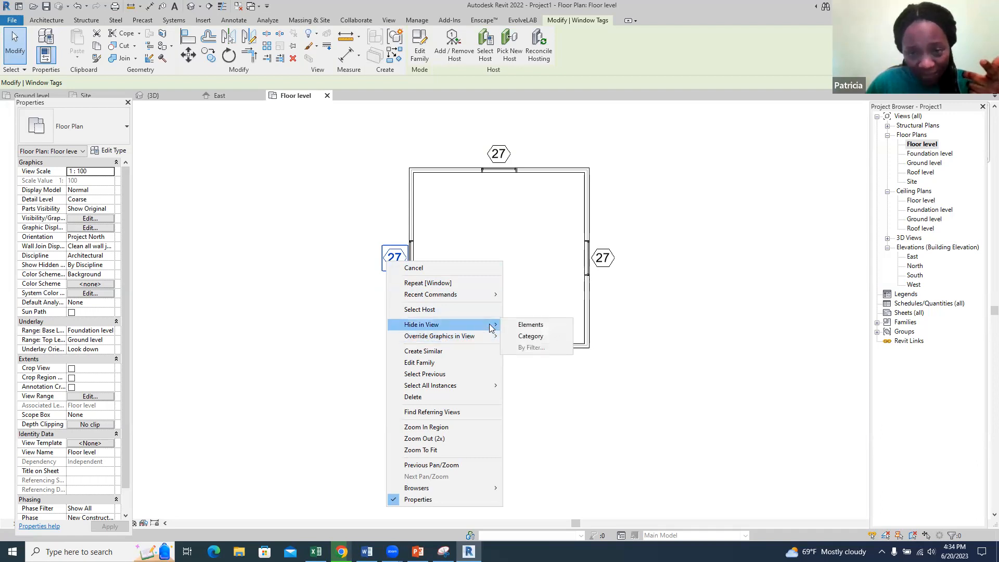
click(529, 337)
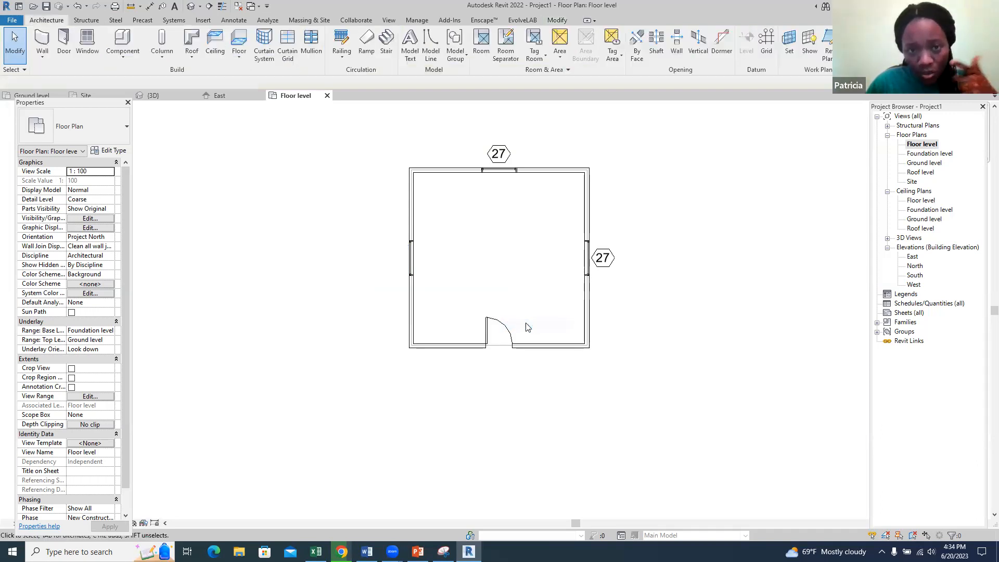
right_click(506, 157)
mouse_move(596, 219)
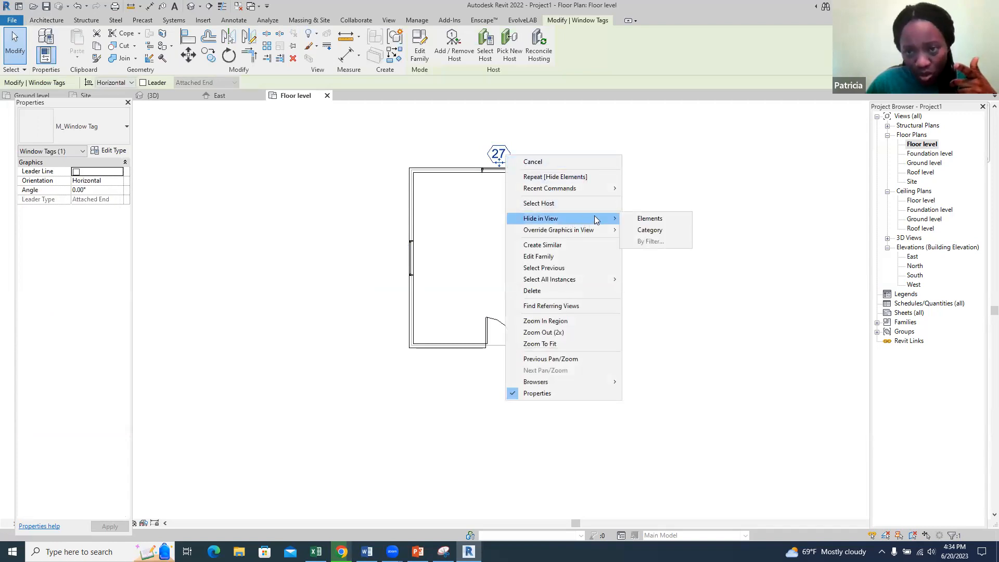
click(648, 230)
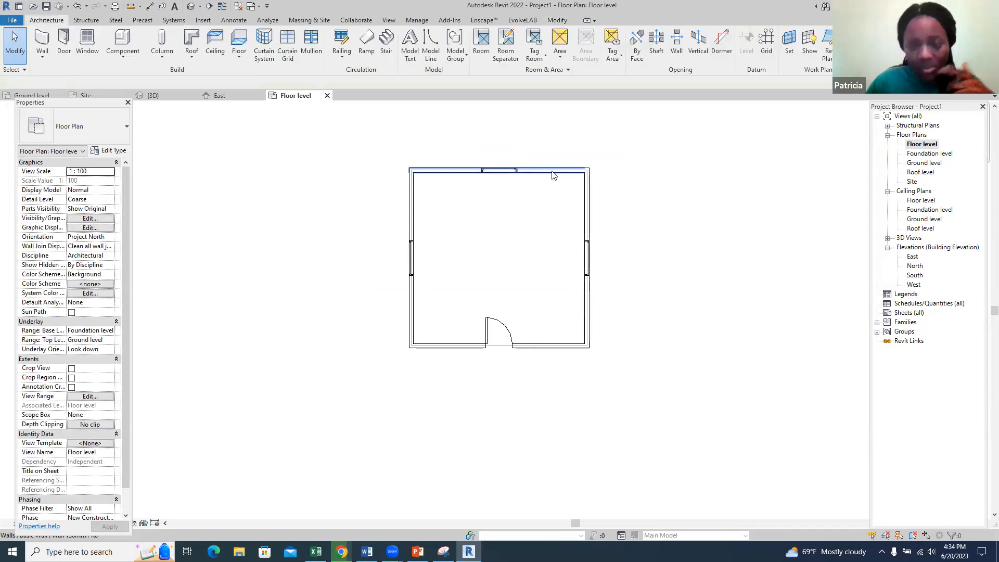
Step: Inspect the placed windows and the door on the building in the 3D view
scroll(510, 135, up, 2)
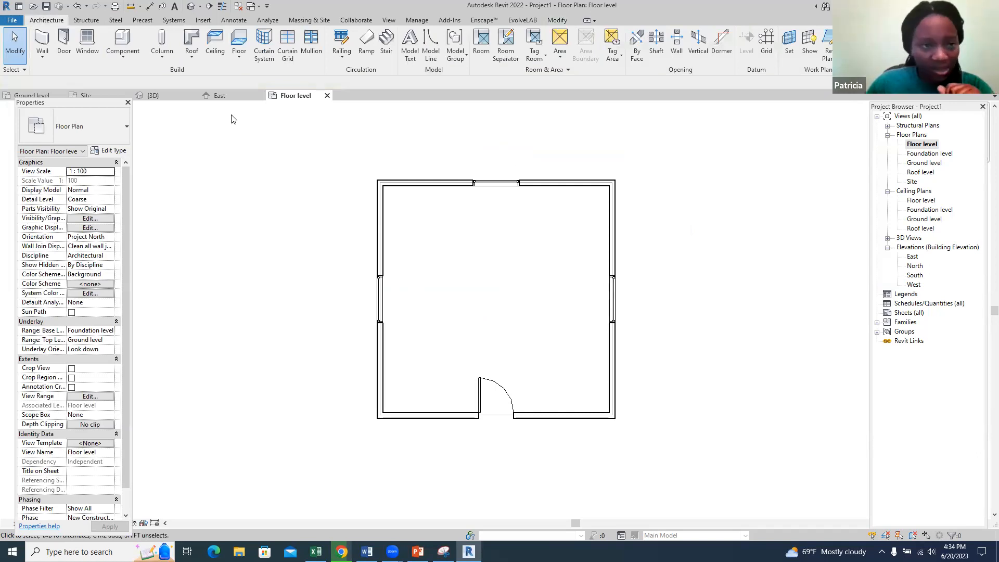
click(168, 101)
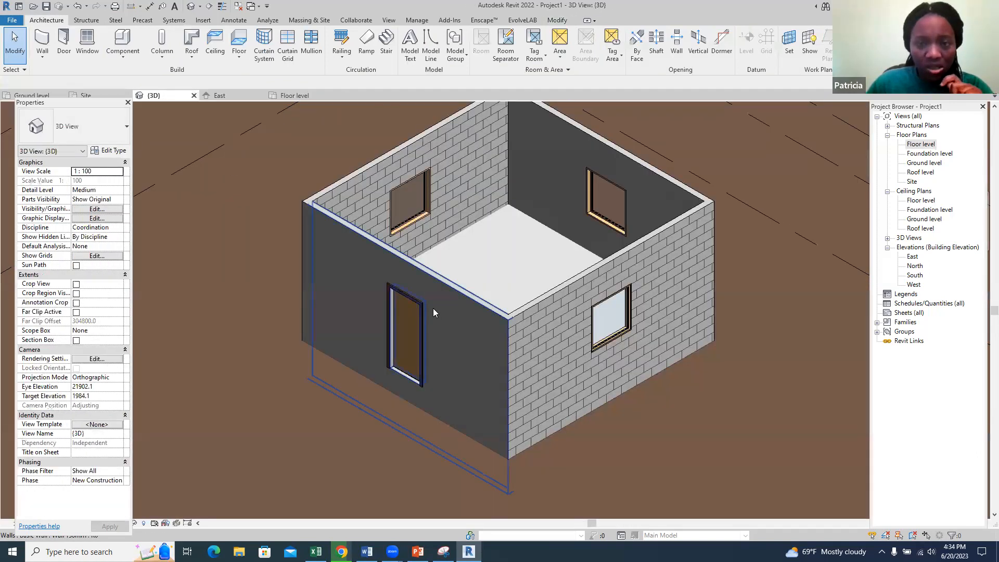
scroll(433, 308, down, 3)
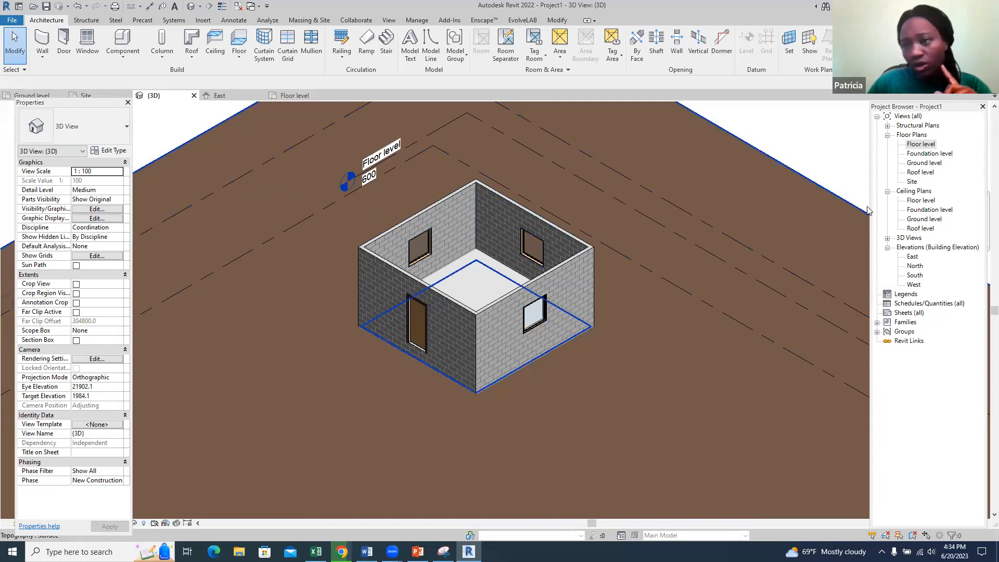
Step: In the Roof level plan, start a roof by footprint and duplicate the Generic - 400mm type under the name Roof 1
double_click(928, 173)
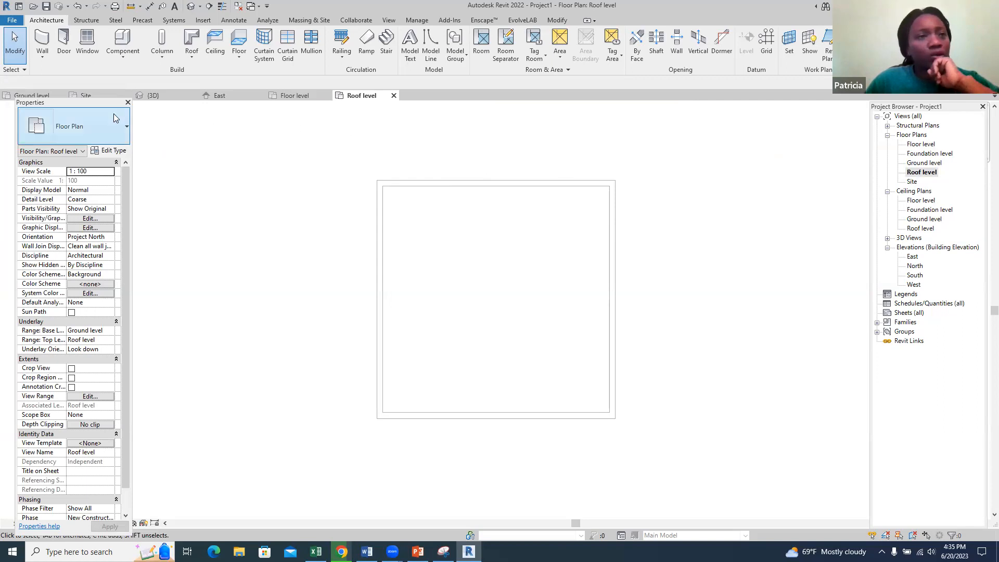
click(197, 46)
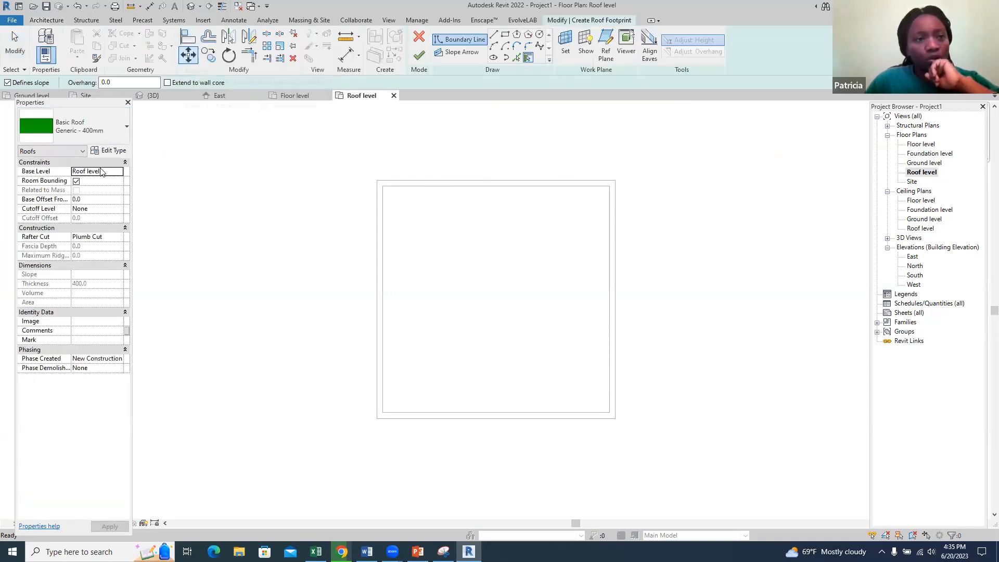
click(109, 151)
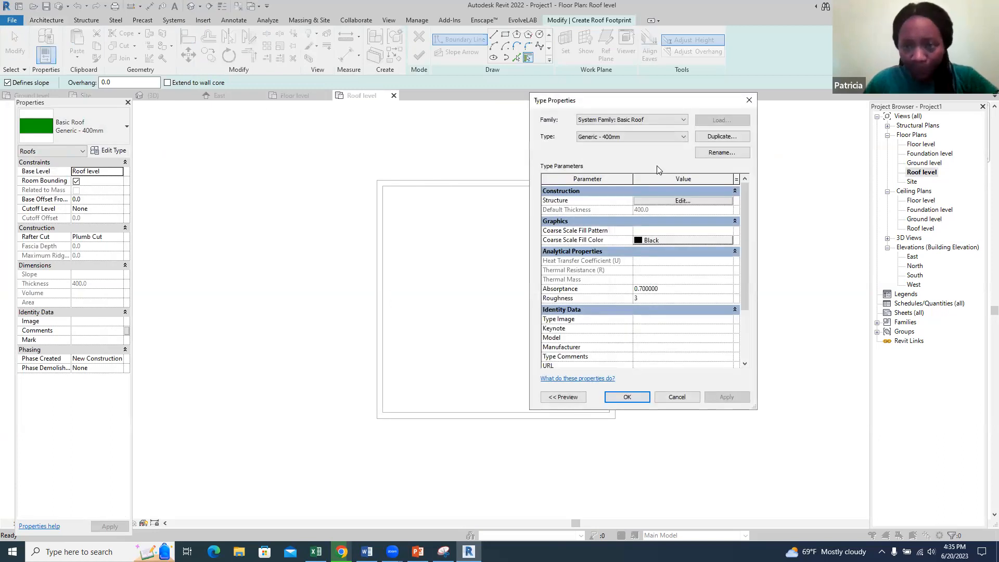
click(720, 136)
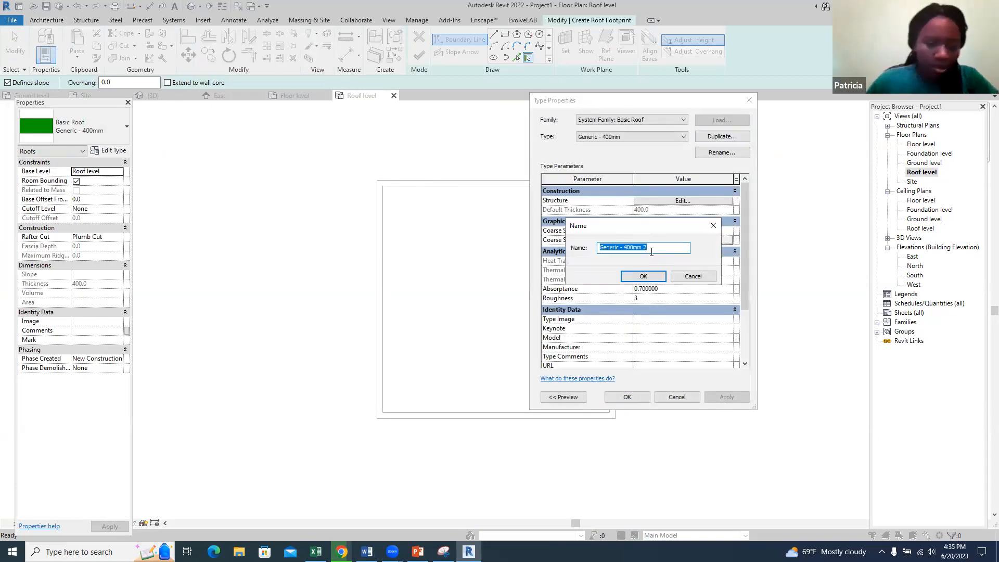
text(Roof 1)
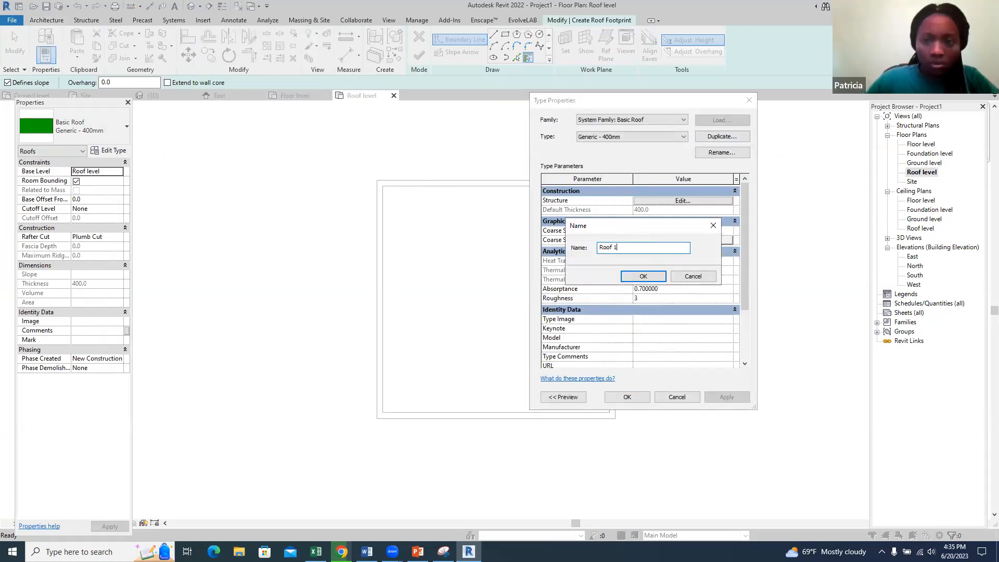
click(644, 276)
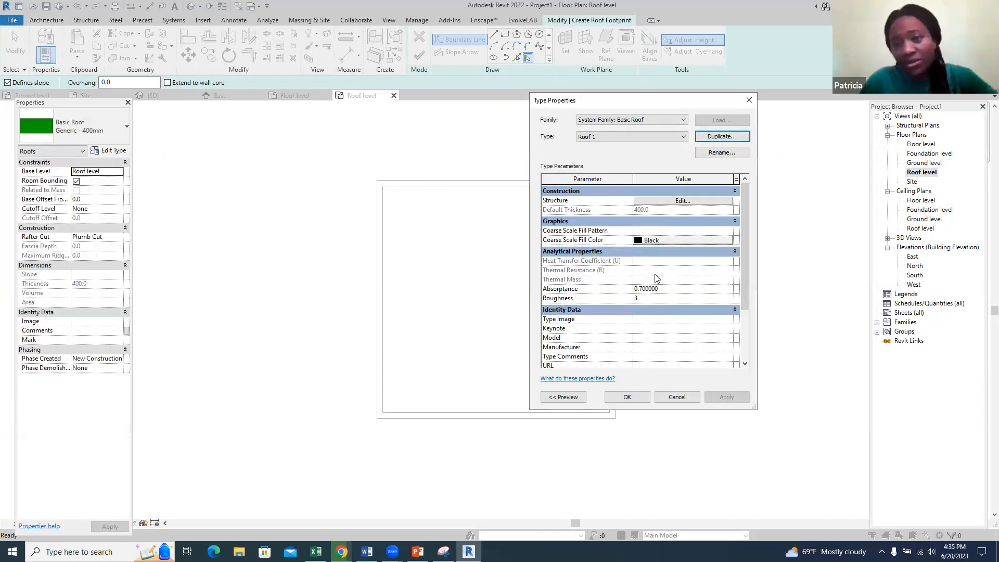
Step: Set the thickness of the structure layer in the Roof 1 assembly to 50 mm
click(673, 200)
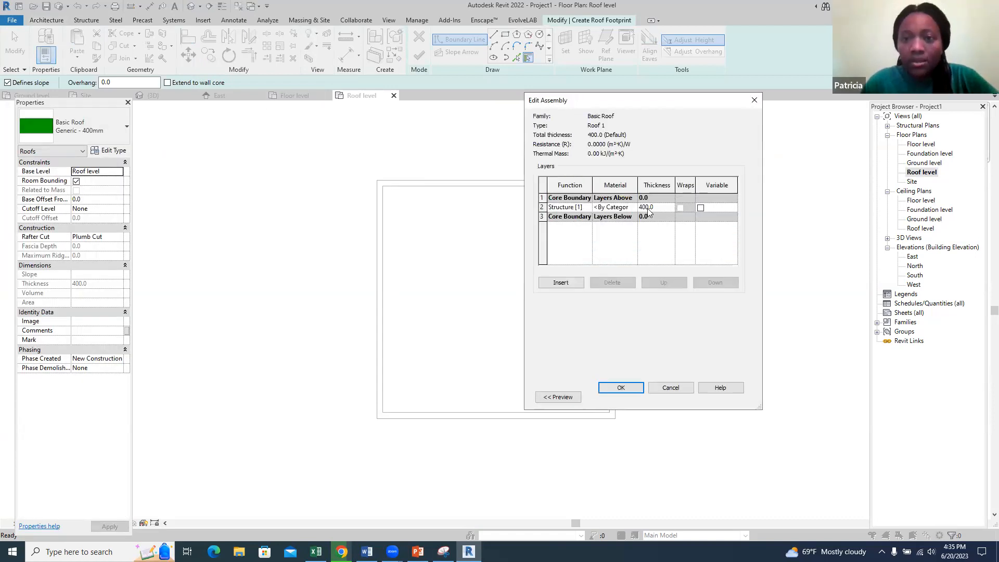
drag(647, 207, 639, 207)
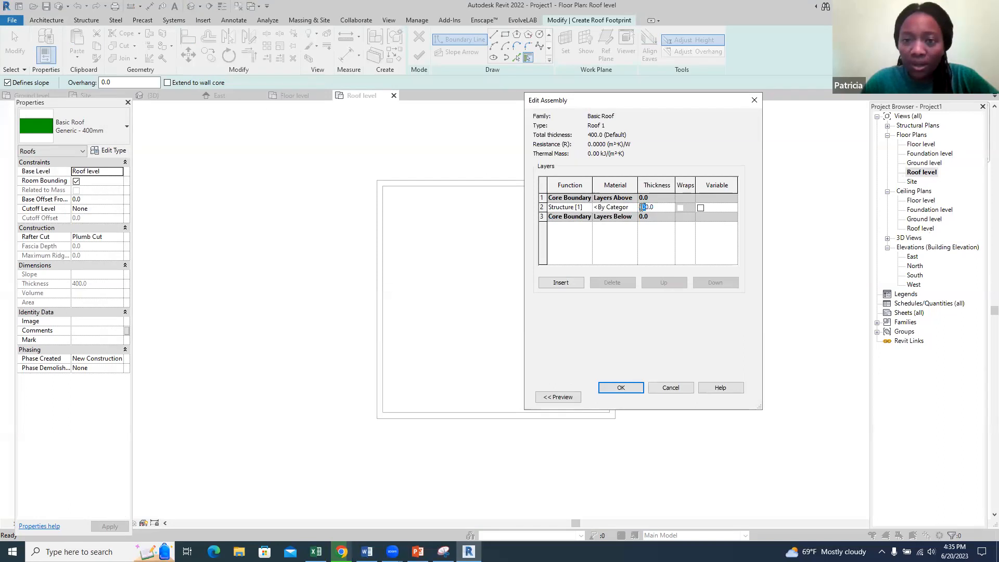
text(5)
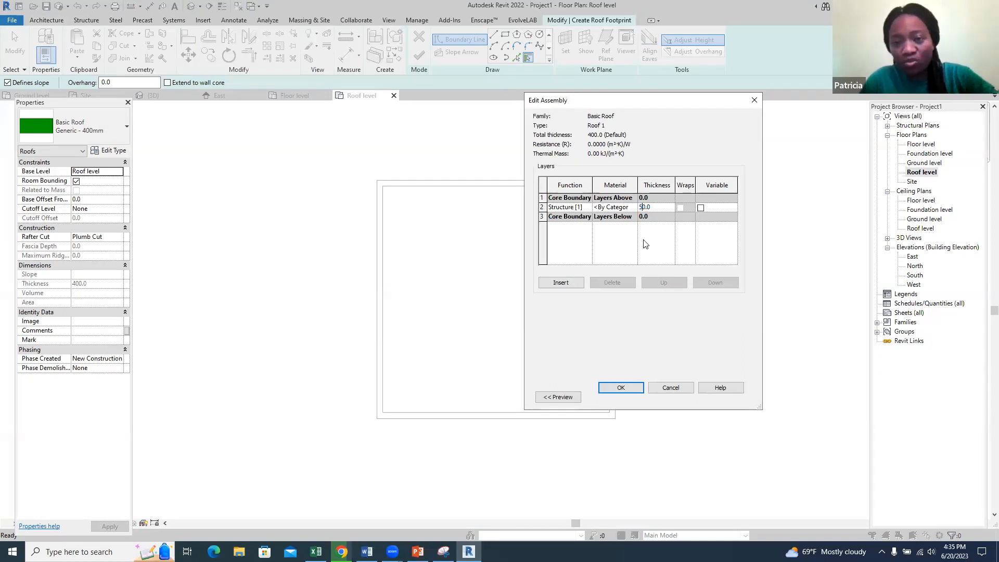
Step: Assign the Roofing, Tile material to Roof 1's structure layer, and accept the assembly and type properties
click(634, 210)
click(633, 208)
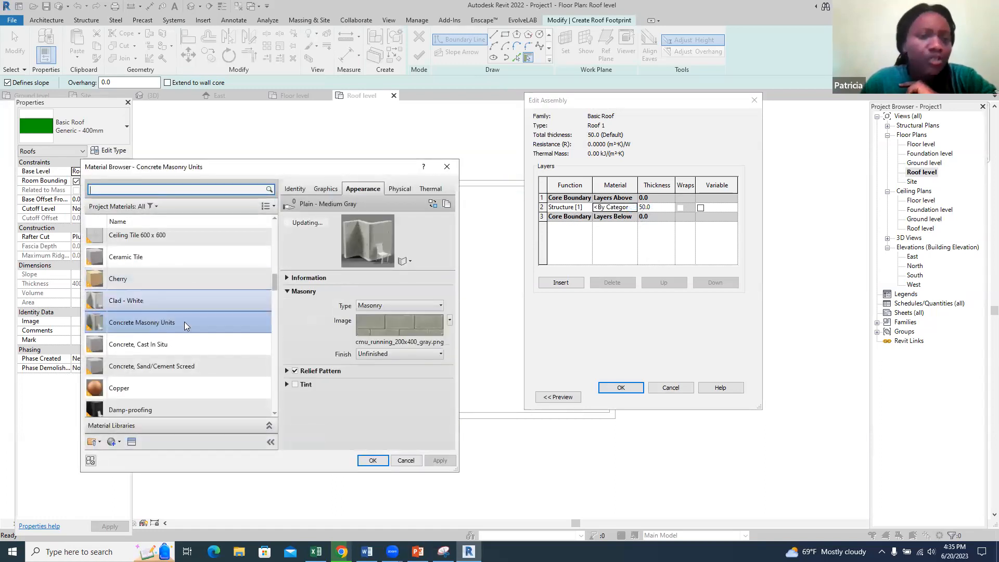
scroll(195, 326, down, 8)
scroll(195, 328, down, 6)
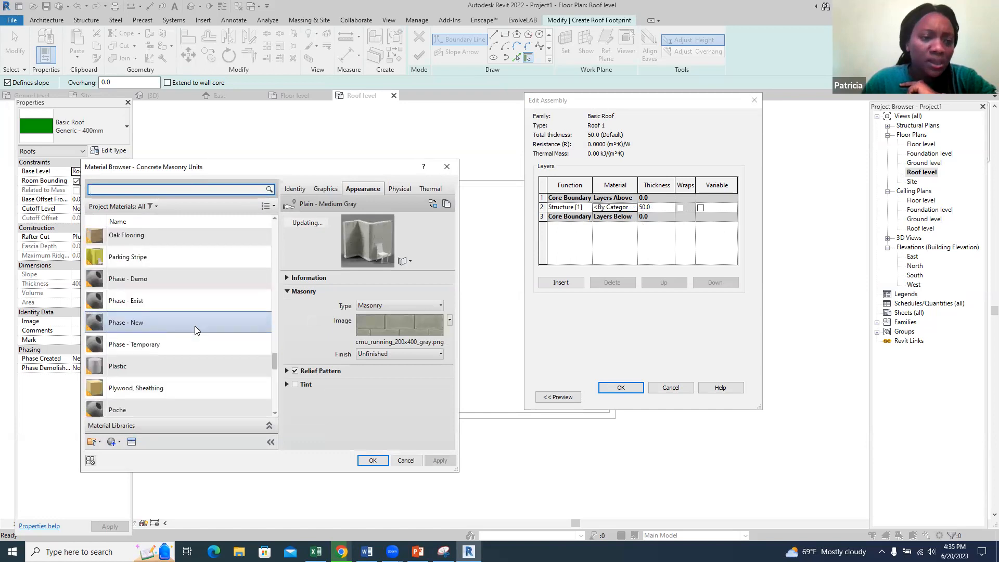
scroll(195, 329, down, 2)
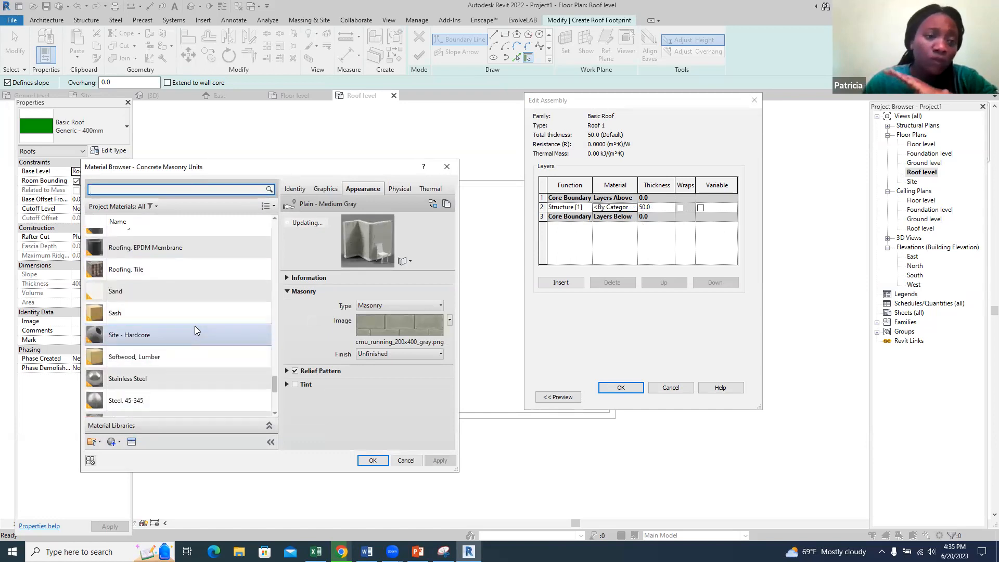
scroll(194, 328, down, 2)
scroll(195, 328, up, 4)
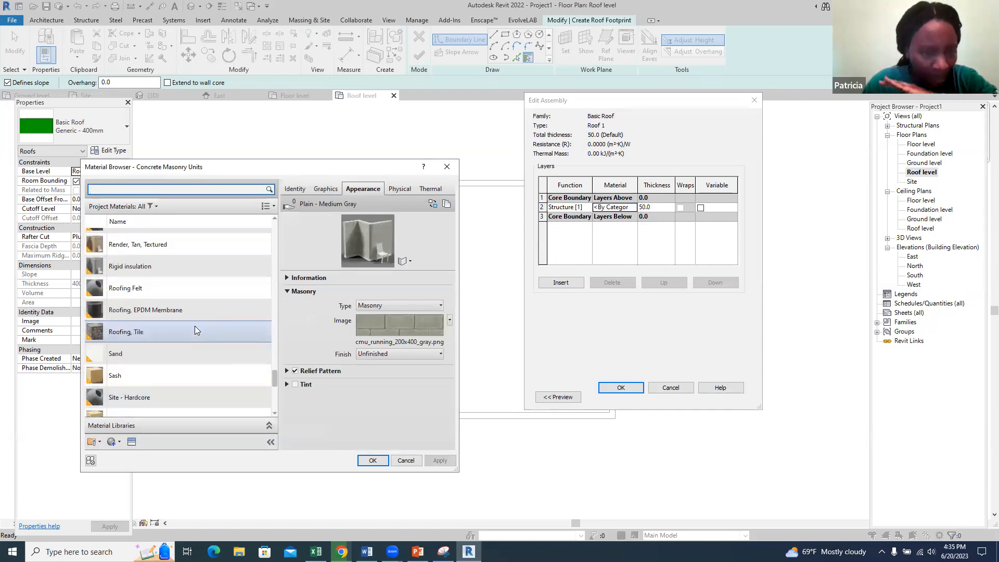
click(148, 325)
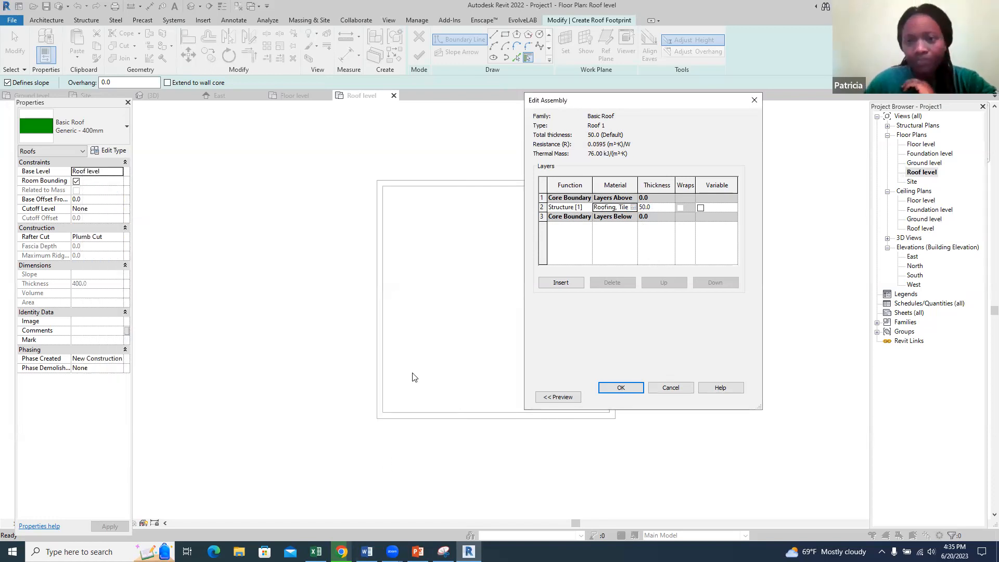
click(619, 388)
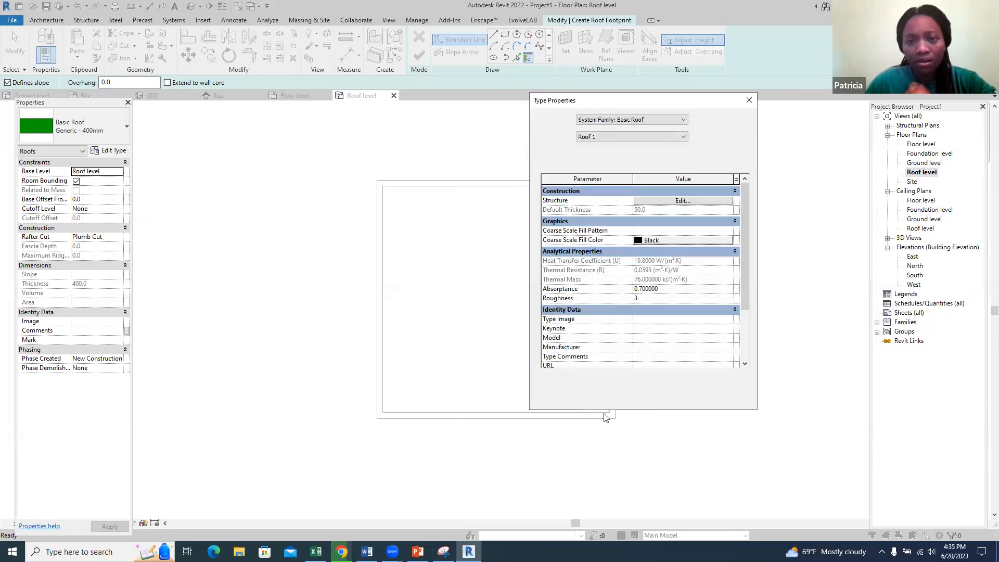
click(628, 398)
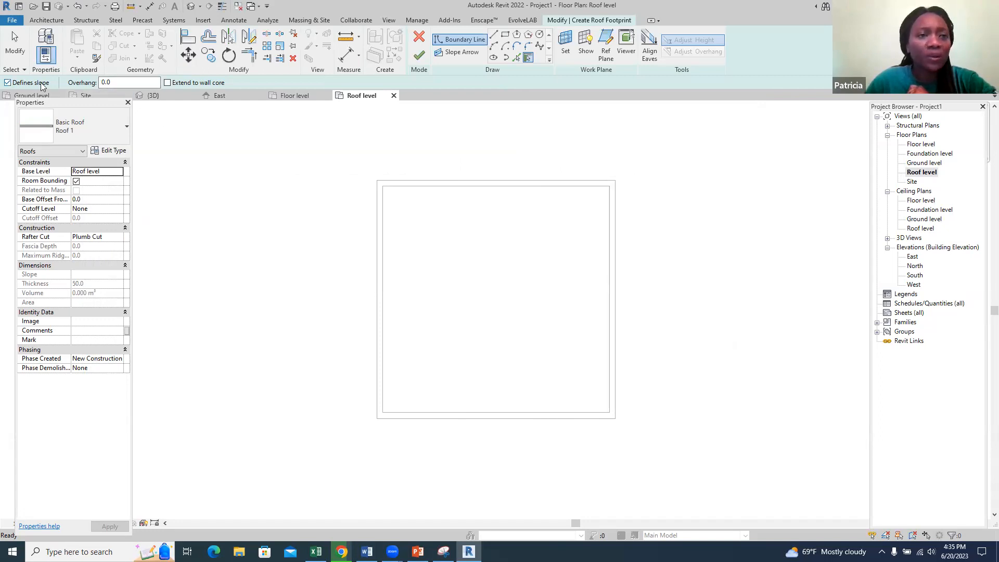
Step: Draw a rectangular, slope-defining roof boundary offset 600 mm outward from the outer wall corners, and finish the footprint roof
click(505, 37)
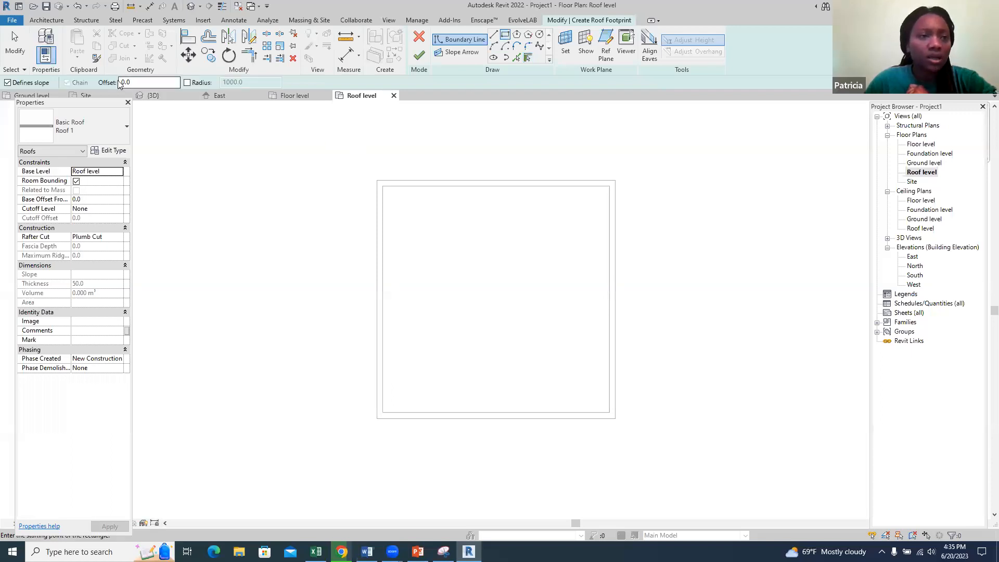
click(125, 82)
text(60)
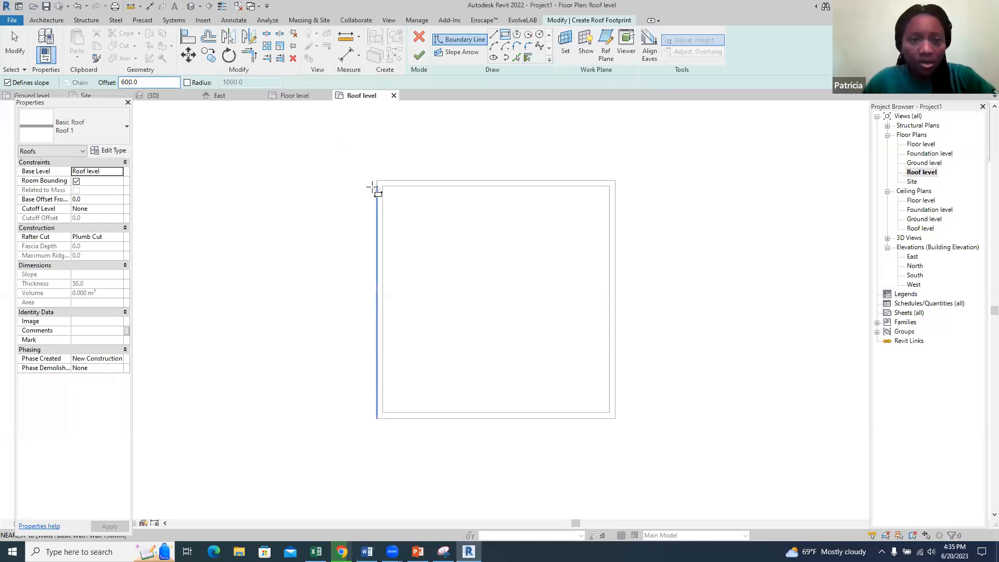
click(377, 180)
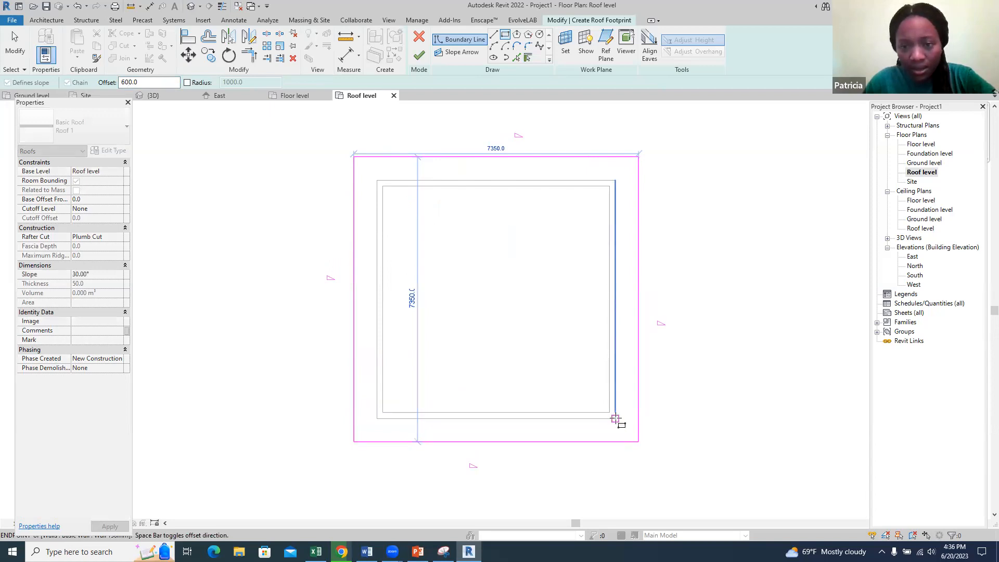
click(615, 419)
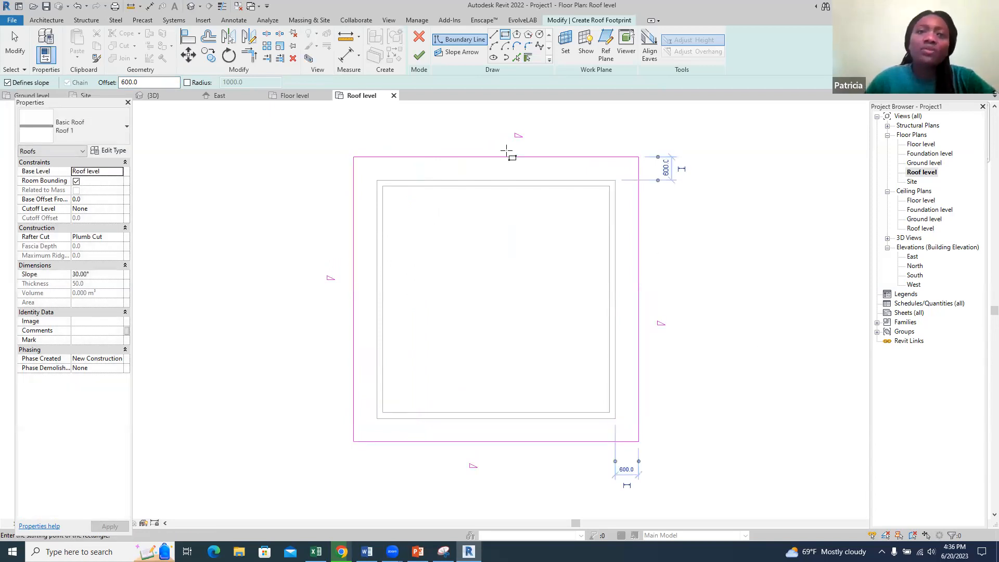
click(425, 58)
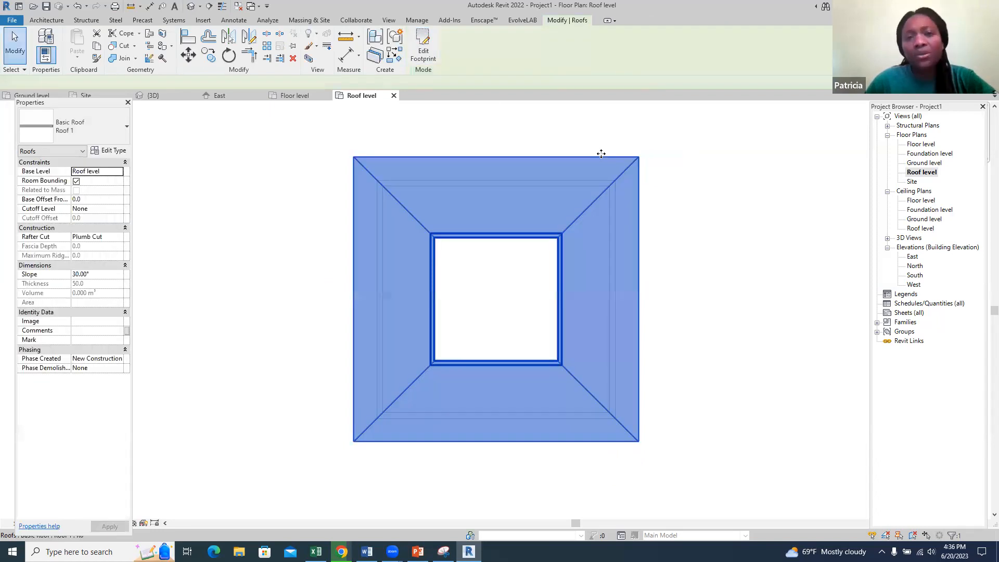
Step: Inspect the new hip roof over the building in the 3D view and deselect the roof
click(167, 93)
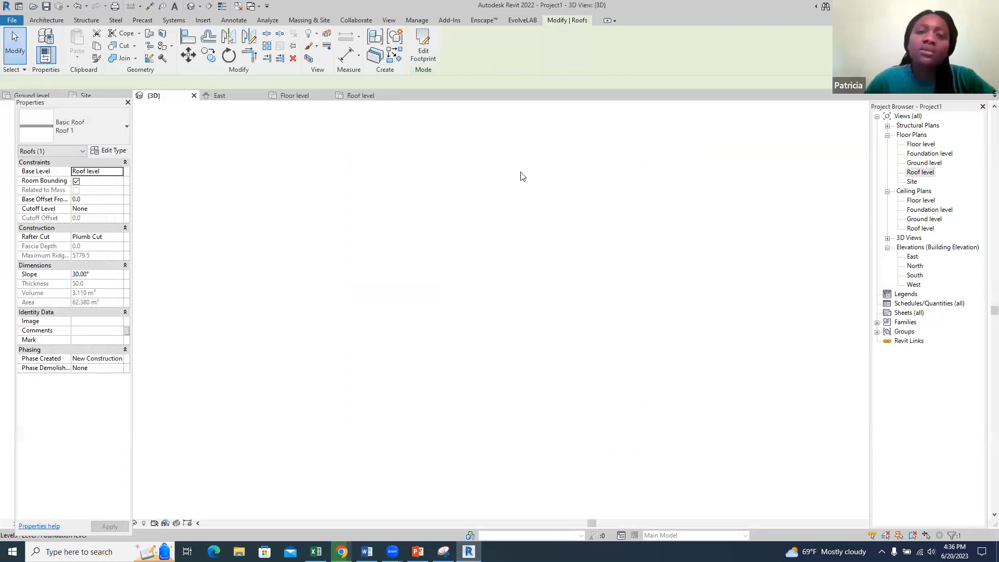
scroll(505, 166, up, 2)
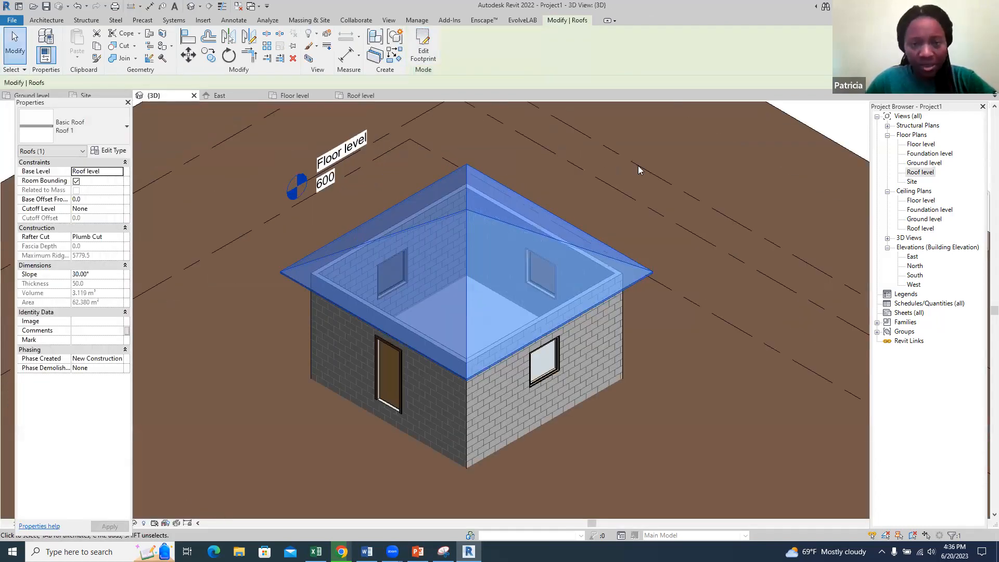
click(593, 196)
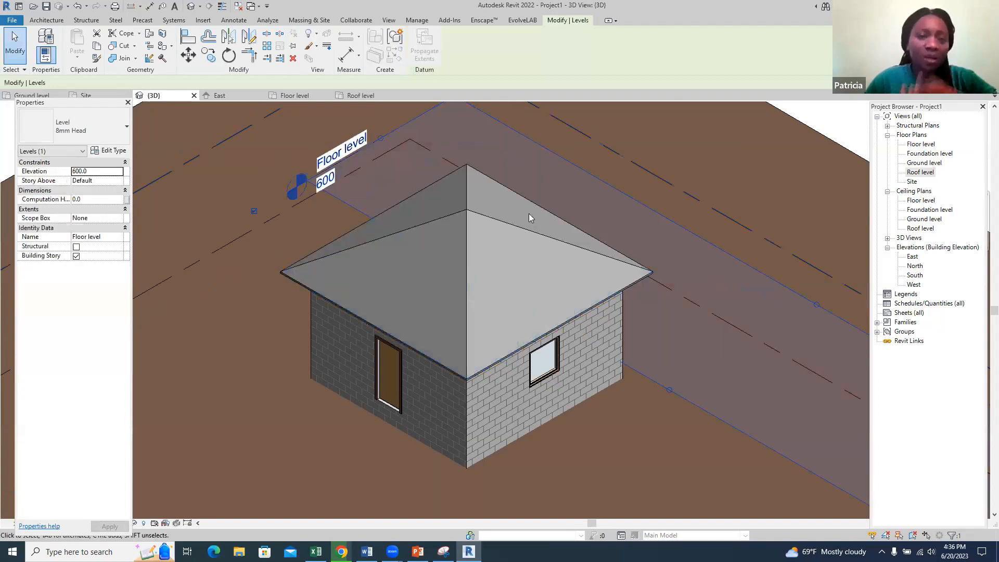
Step: Add roof fascias along the front eave above the door and the adjoining right eave above the window
click(47, 21)
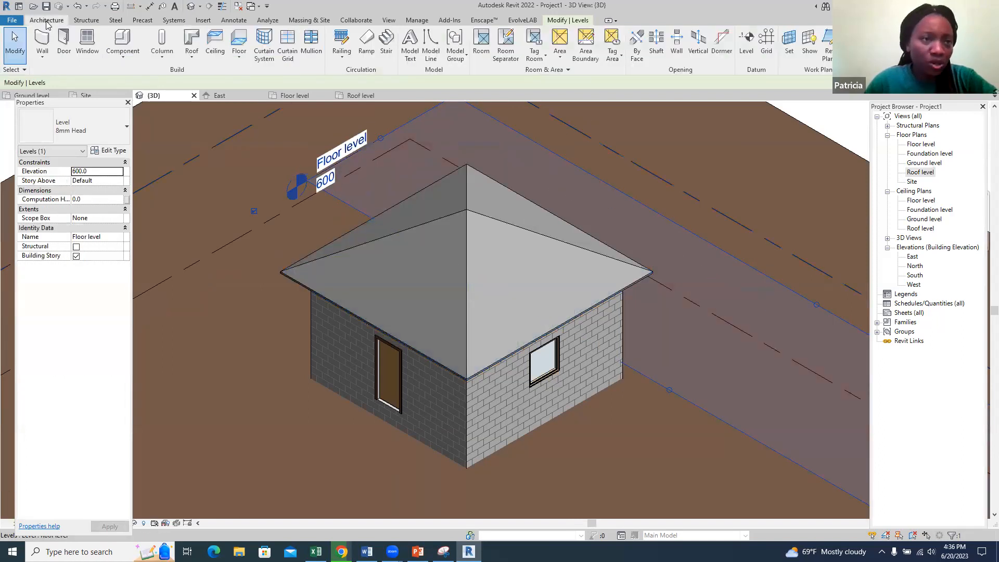
click(192, 57)
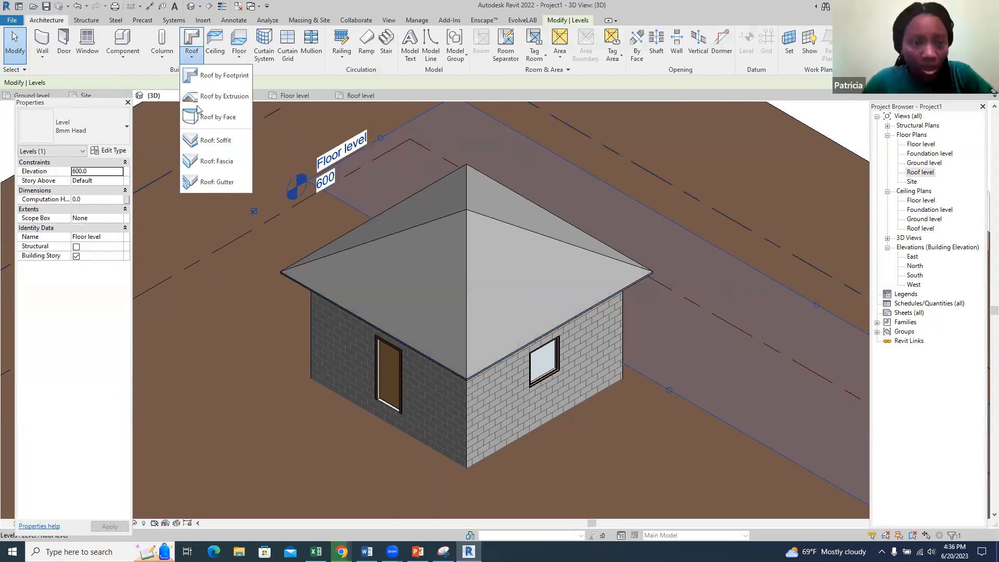
click(215, 160)
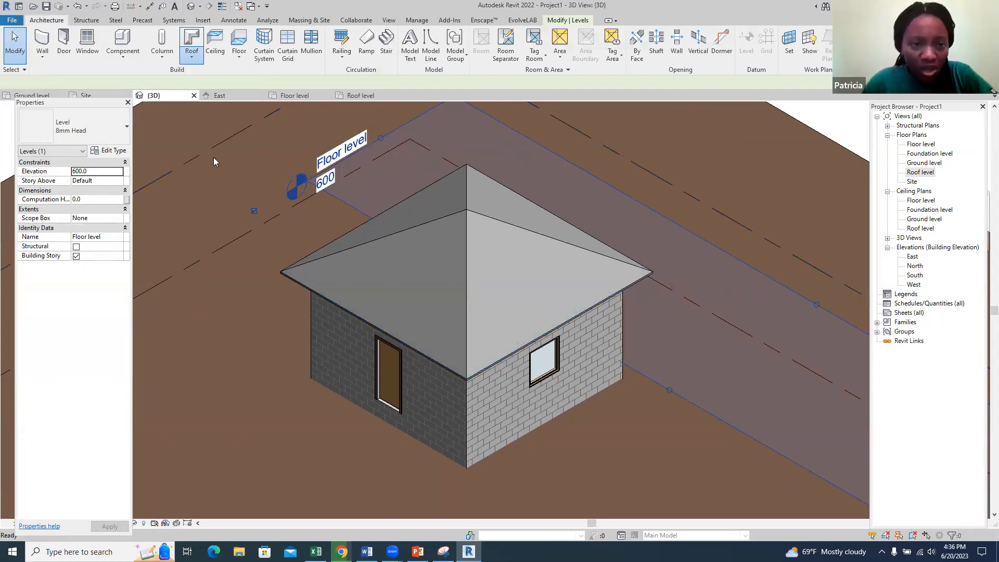
click(311, 296)
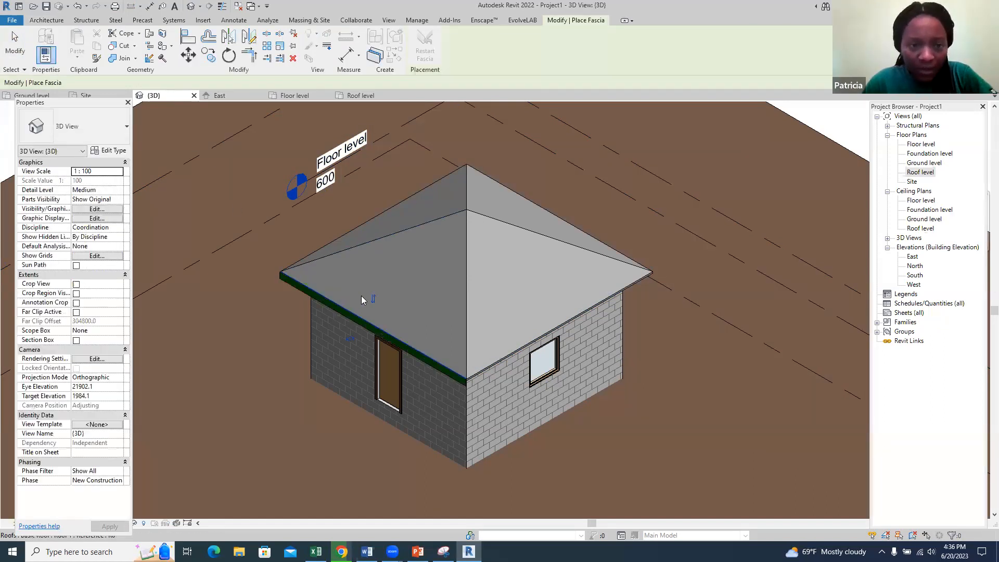
click(485, 370)
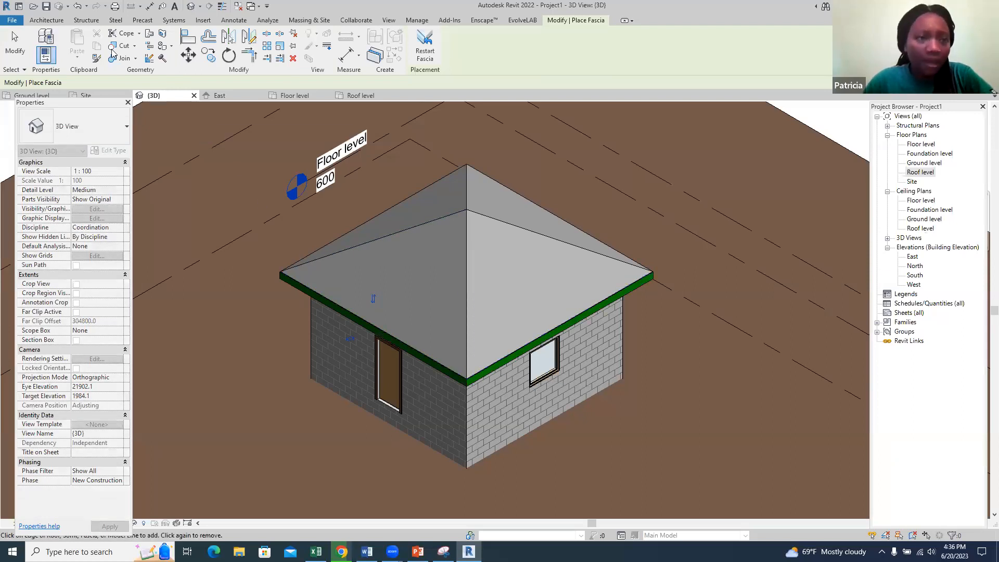
Step: Try to place a roof gutter along the front fascia above the door
click(41, 21)
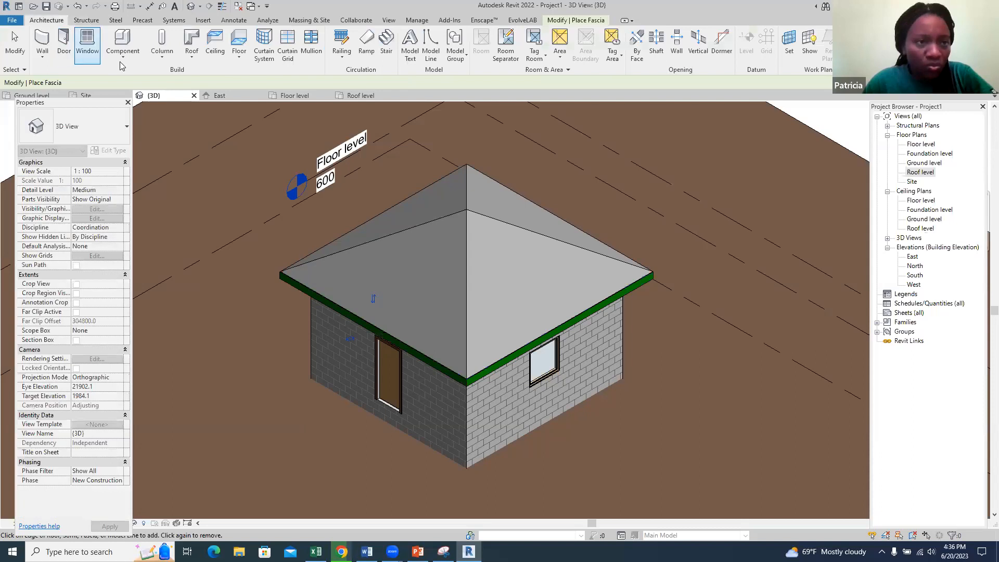
click(191, 56)
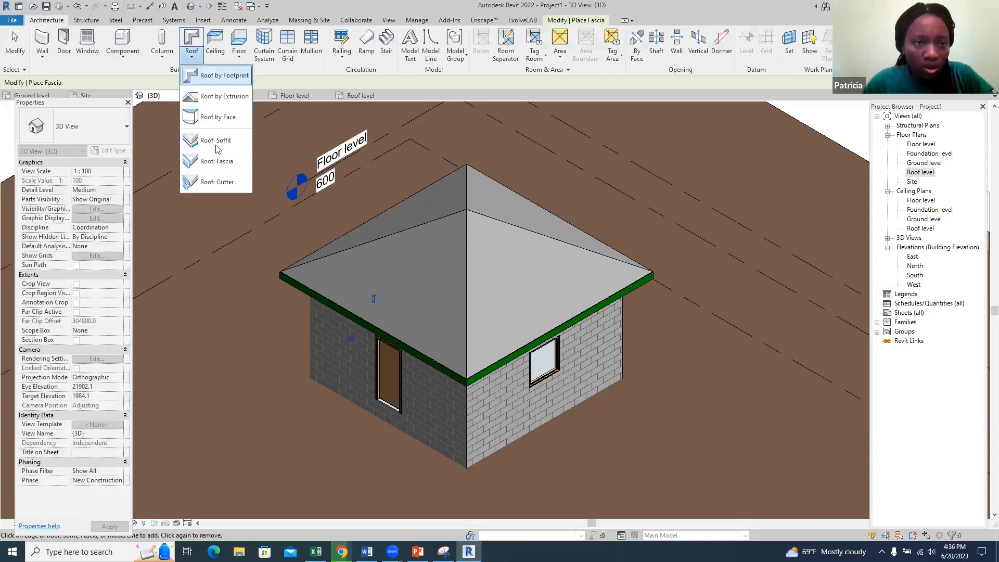
click(218, 182)
click(321, 298)
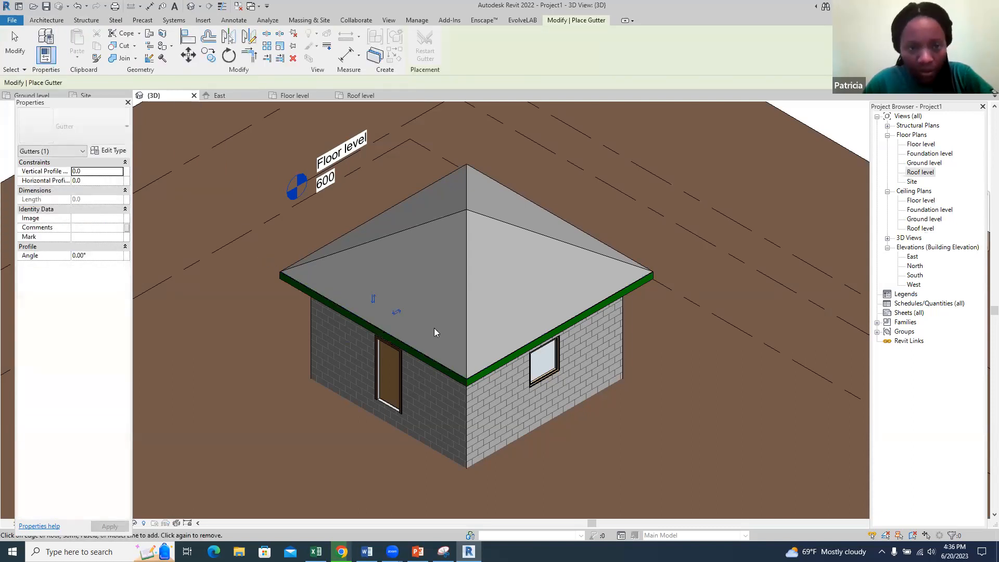
scroll(469, 380, up, 2)
click(459, 376)
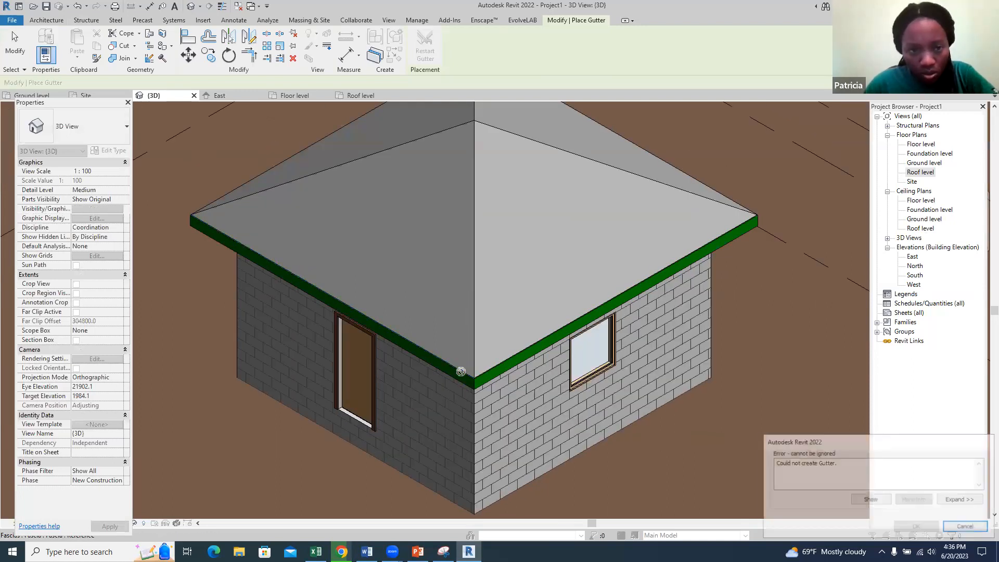
click(977, 525)
key(Escape)
key(Escape)
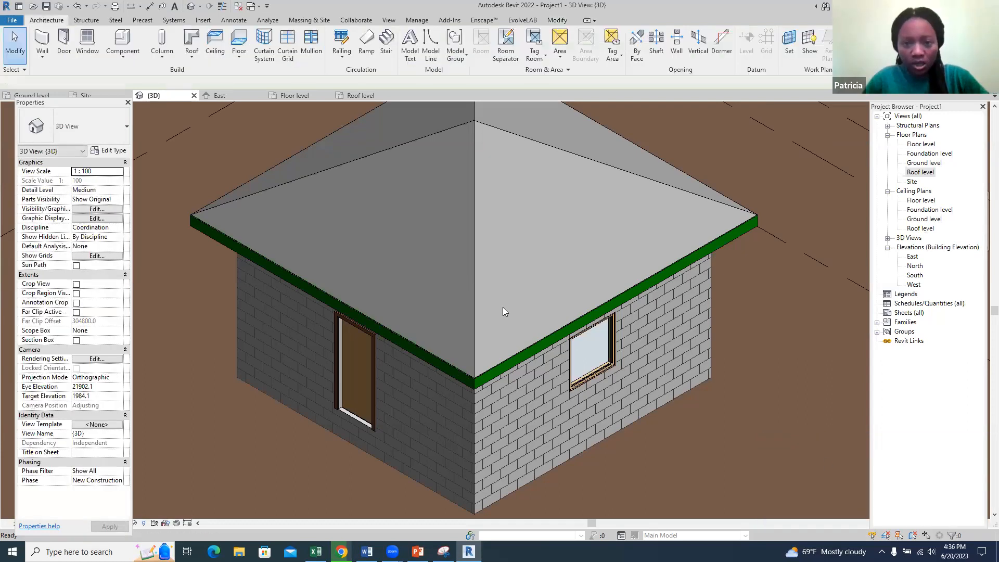
Step: Try to place a roof gutter along the fascia on the building's right side, above the window
click(241, 61)
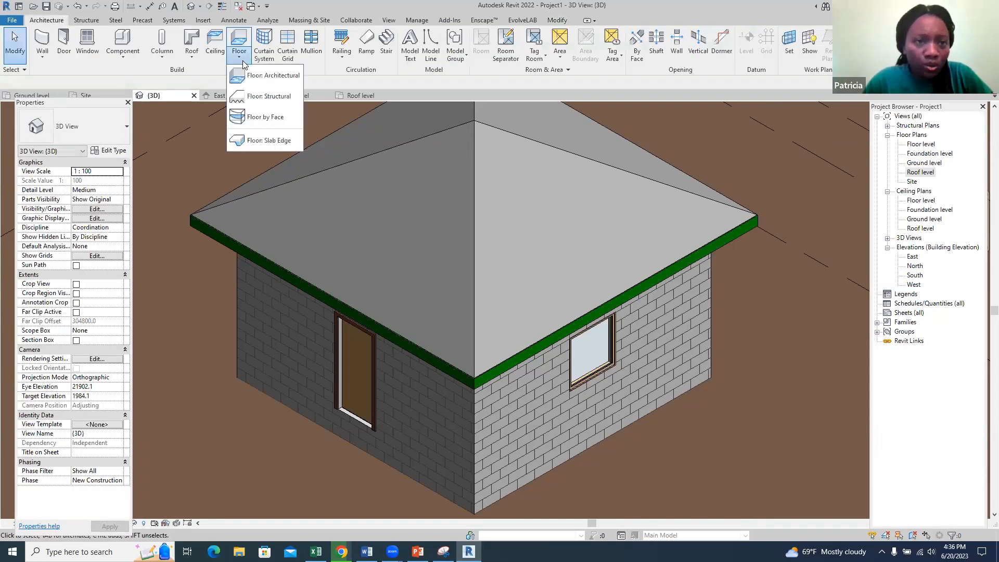
click(189, 62)
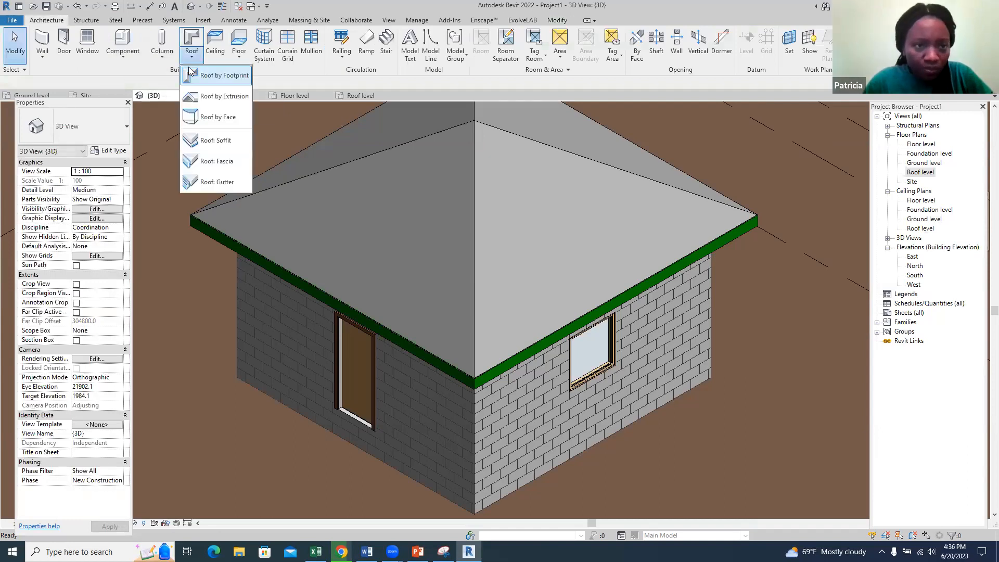
click(219, 186)
click(590, 314)
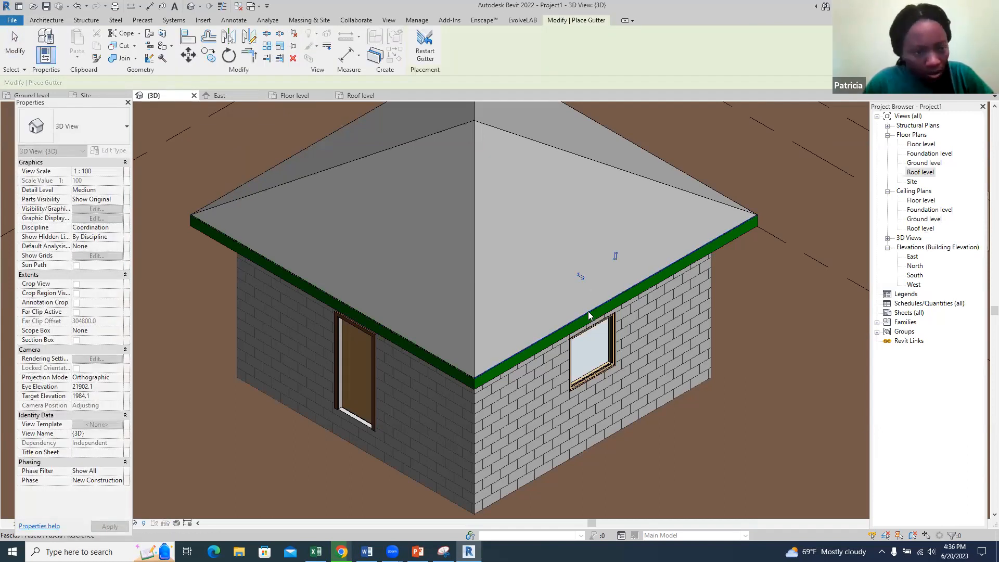
scroll(583, 299, down, 3)
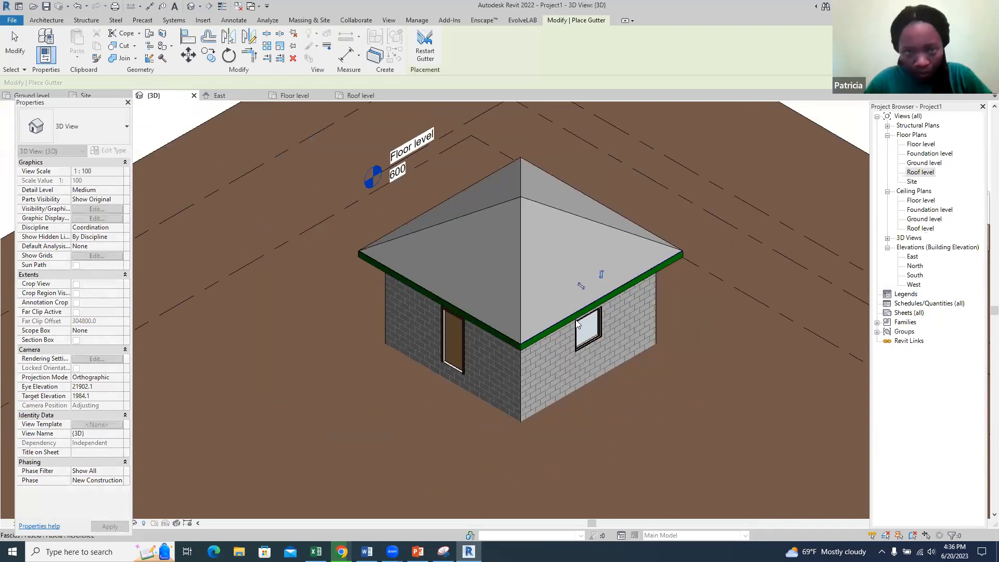
click(567, 318)
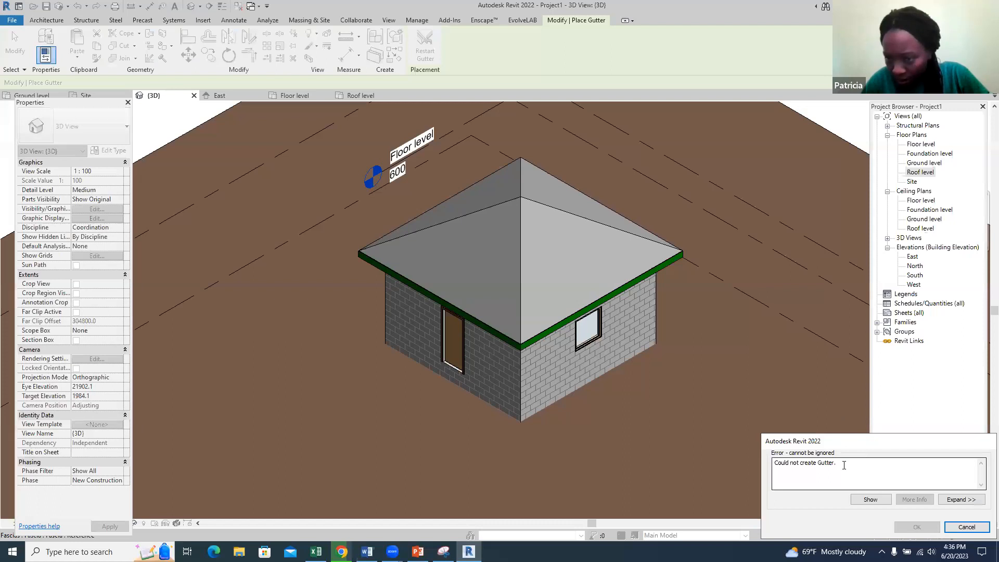
click(967, 527)
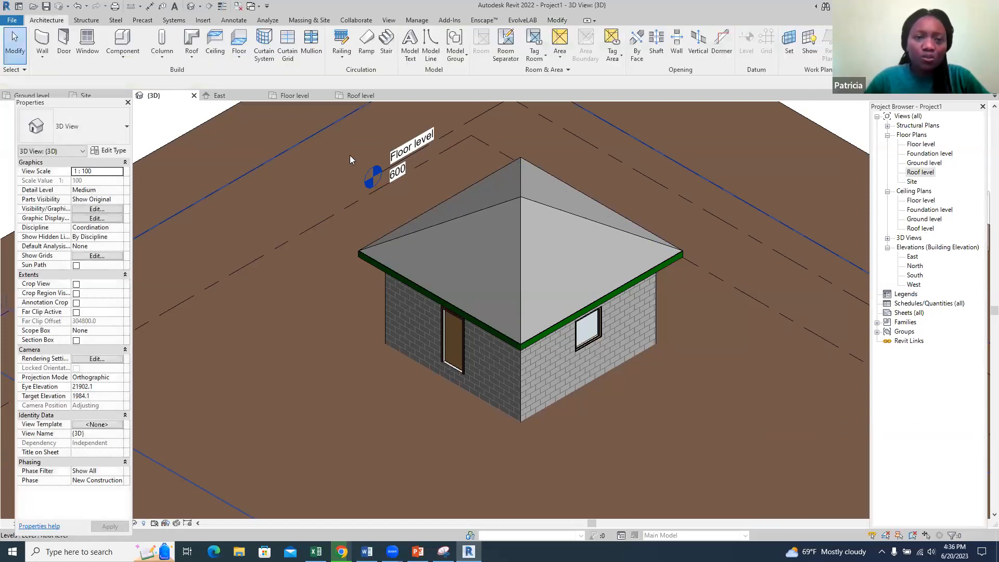
Step: Move the Project Browser inward to uncover the 3D view's navigation tools
right_click(326, 289)
click(728, 337)
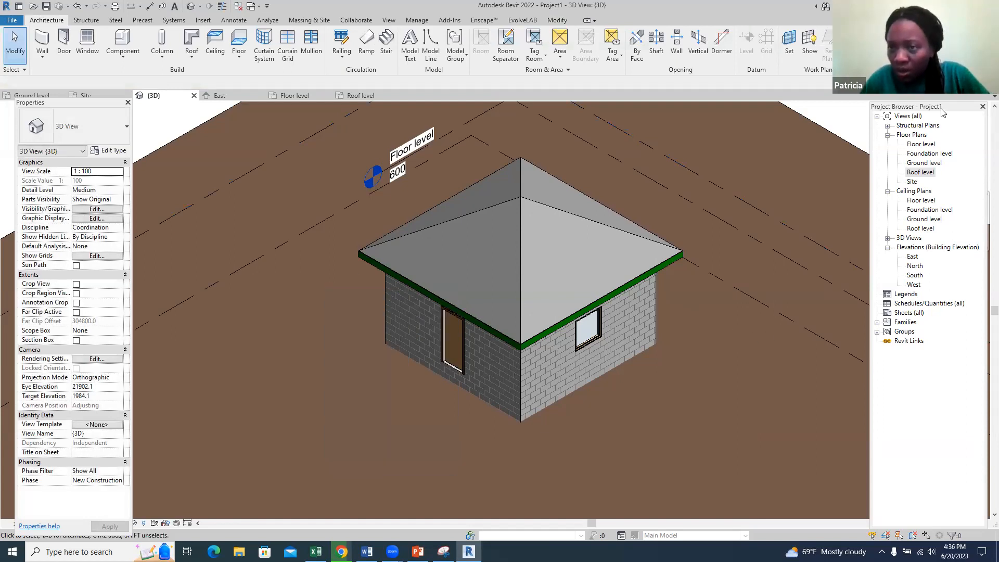
drag(943, 112, 848, 118)
Step: Add roof fascias along the remaining left and back eaves
click(980, 208)
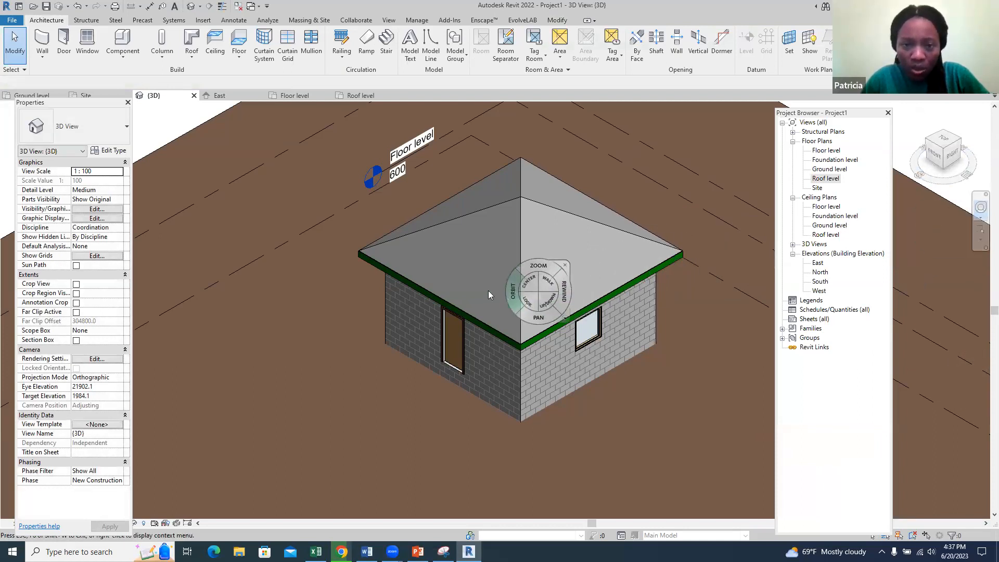
drag(489, 284, 591, 361)
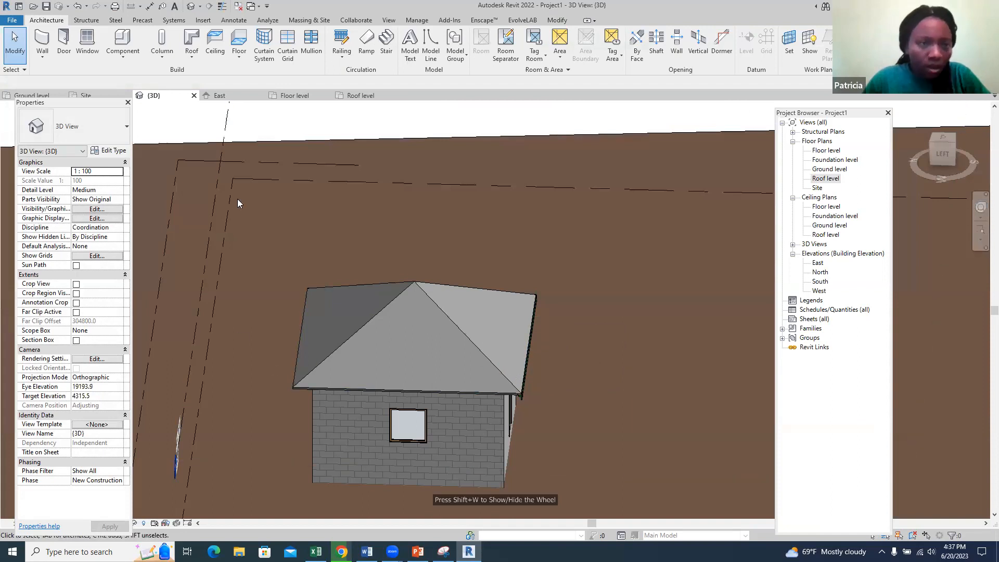
click(191, 62)
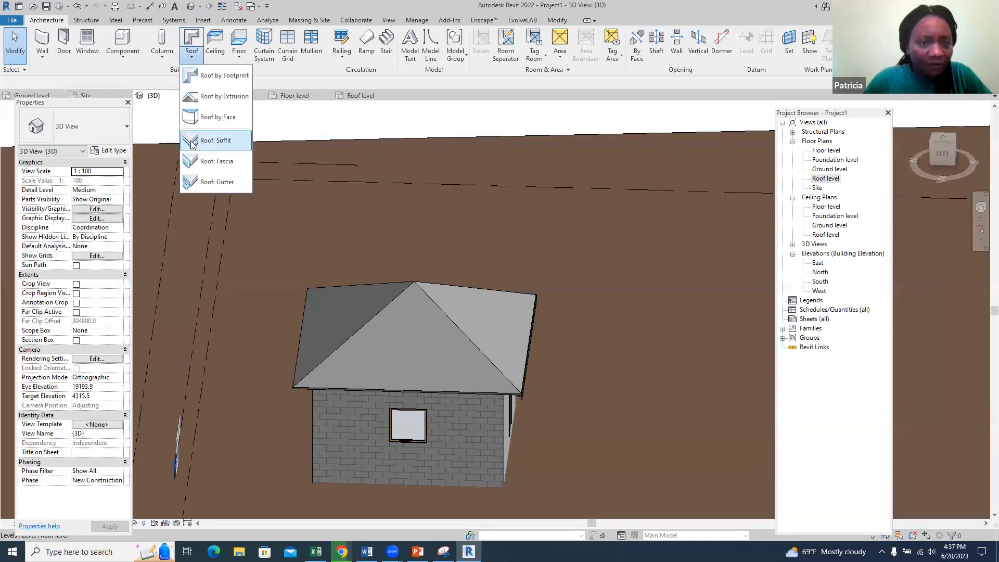
click(218, 165)
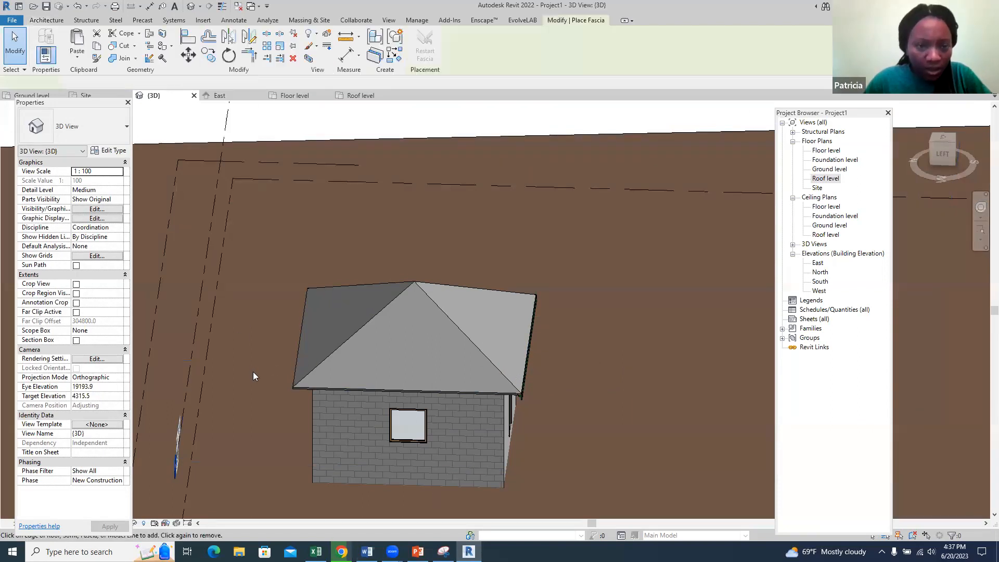
click(330, 388)
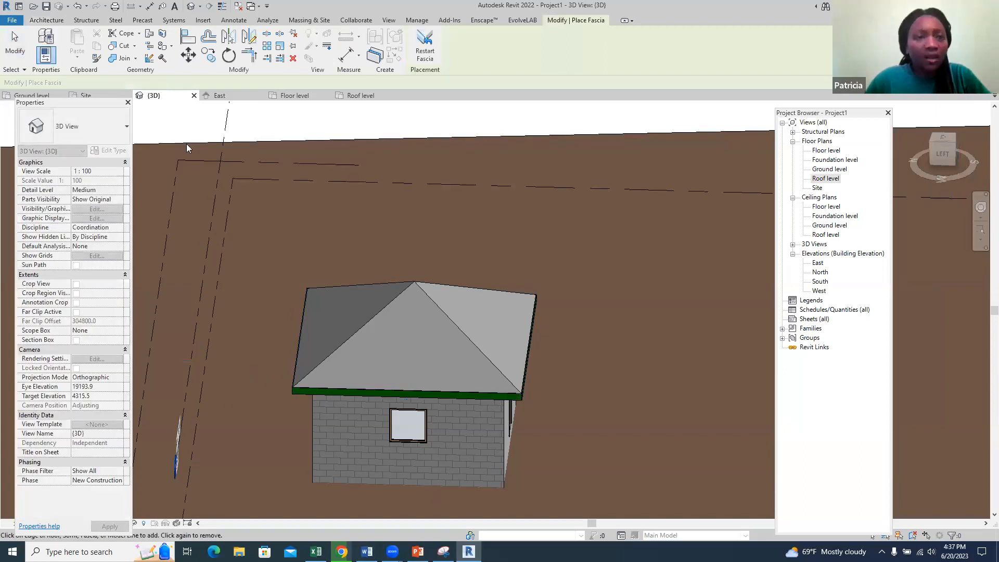
key(Escape)
key(Escape)
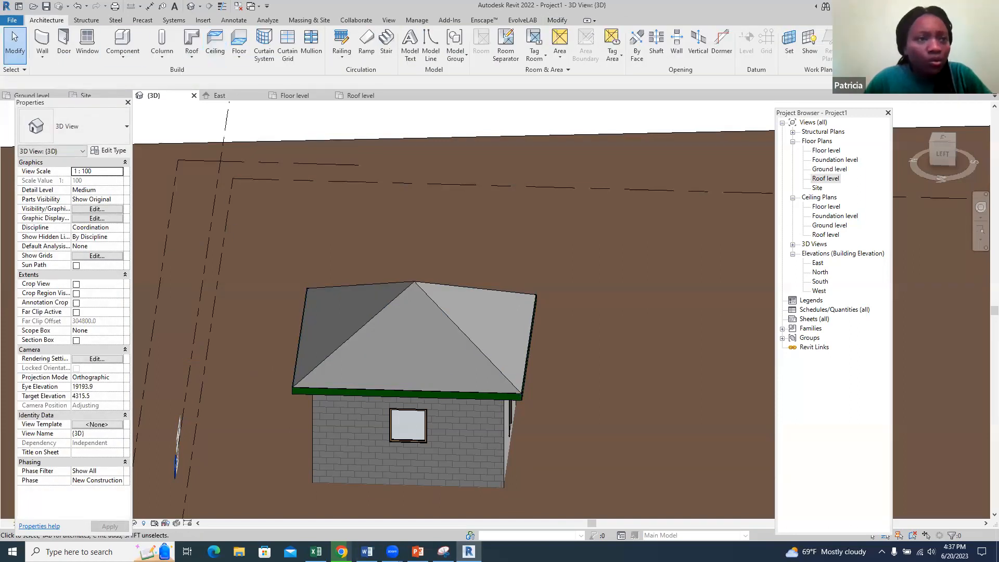
Step: Place a roof gutter along the lower edge of the fascia on the building's left side
click(328, 359)
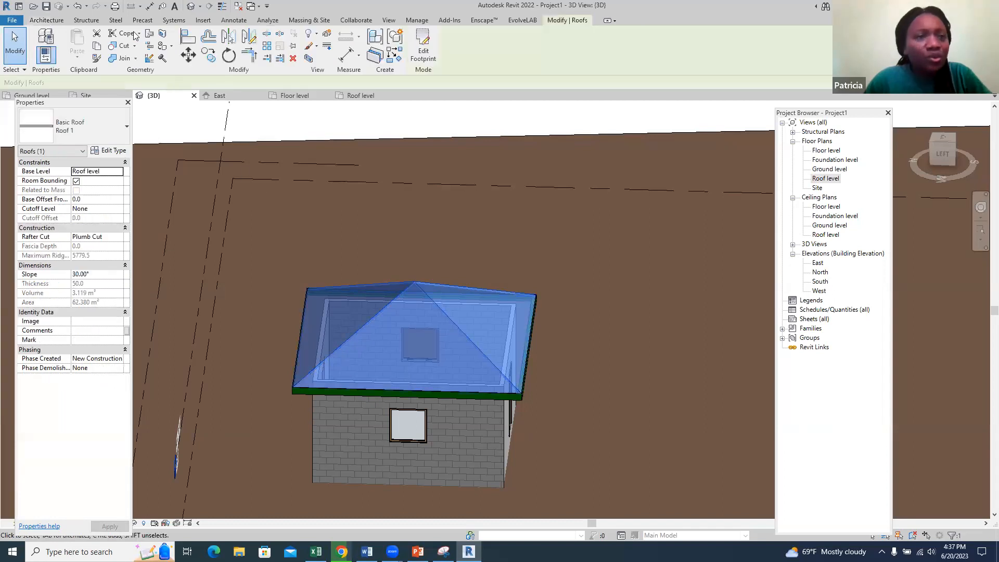
click(47, 21)
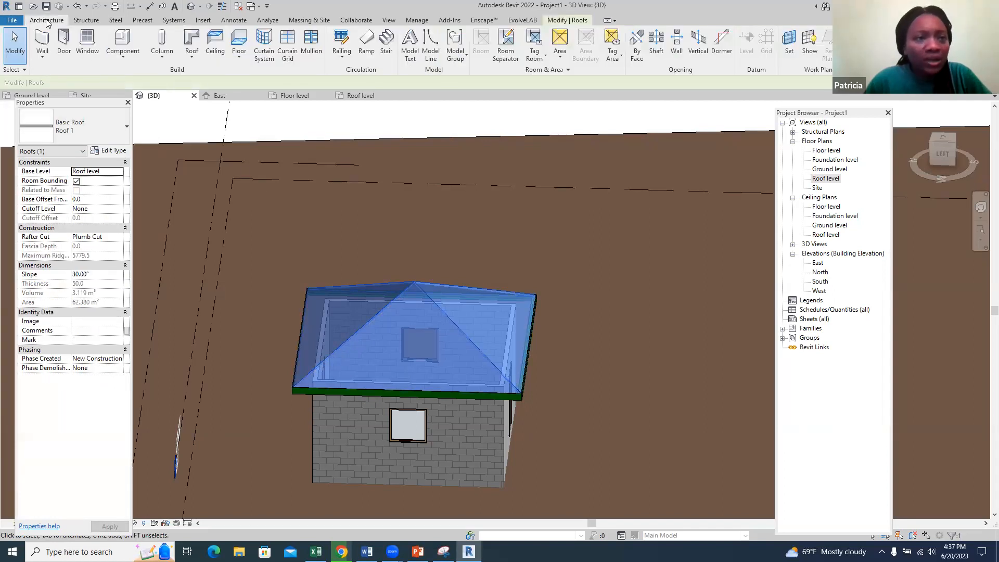
click(195, 62)
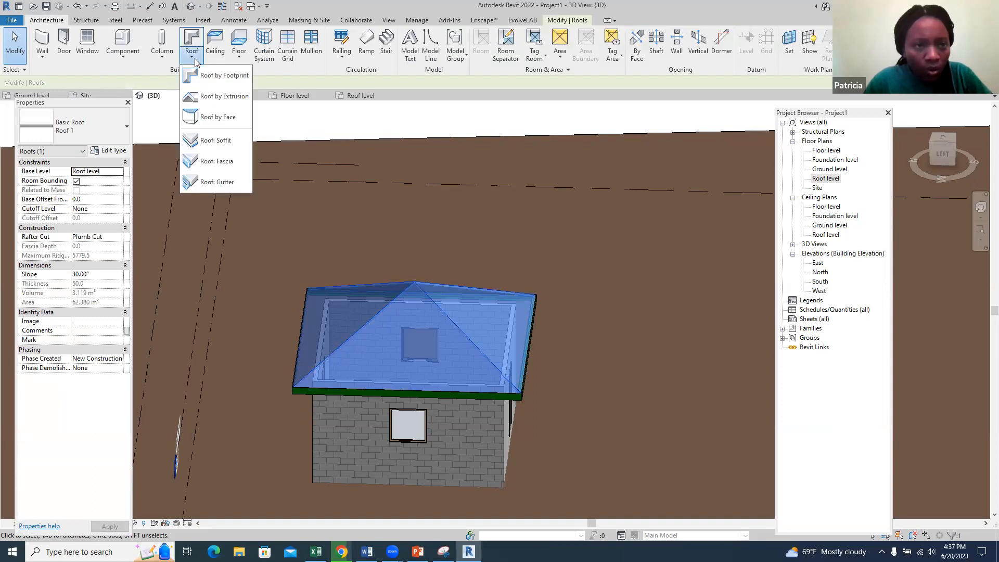
click(217, 181)
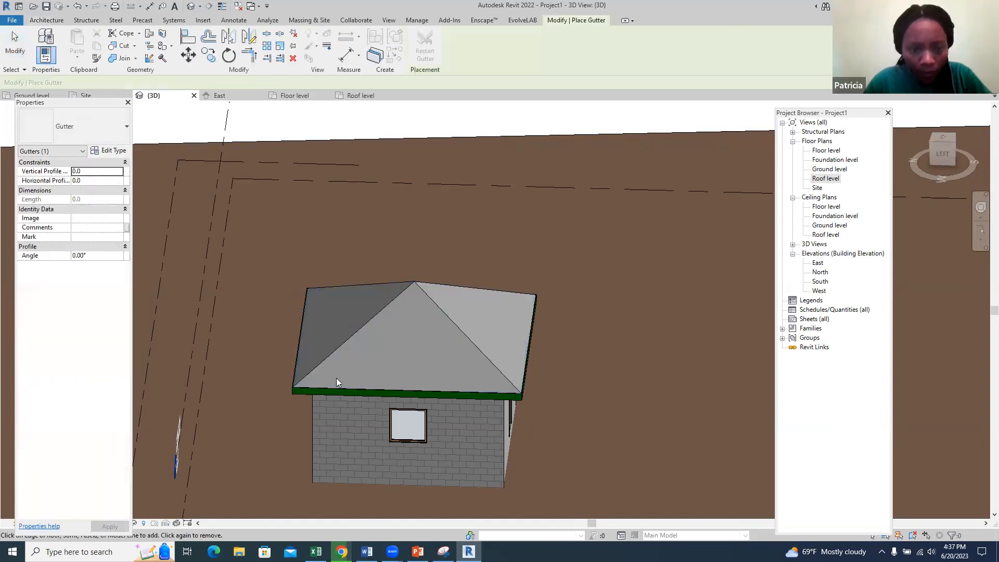
click(336, 387)
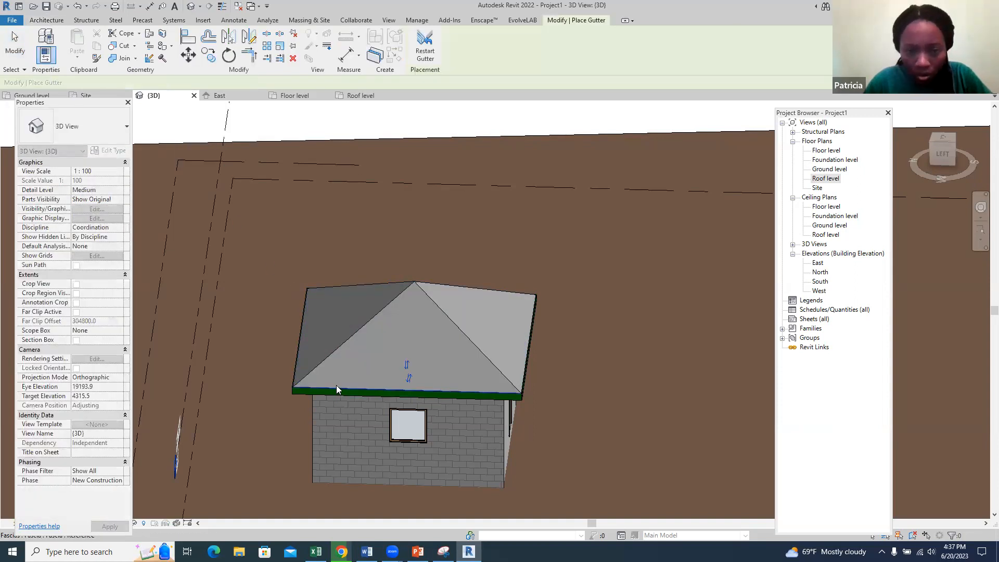
scroll(330, 411, up, 5)
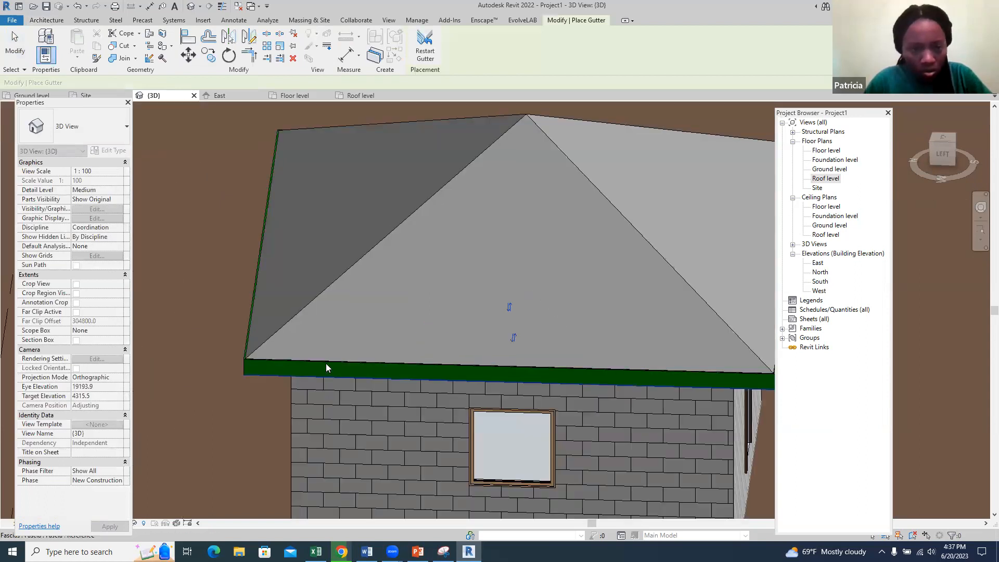
click(325, 375)
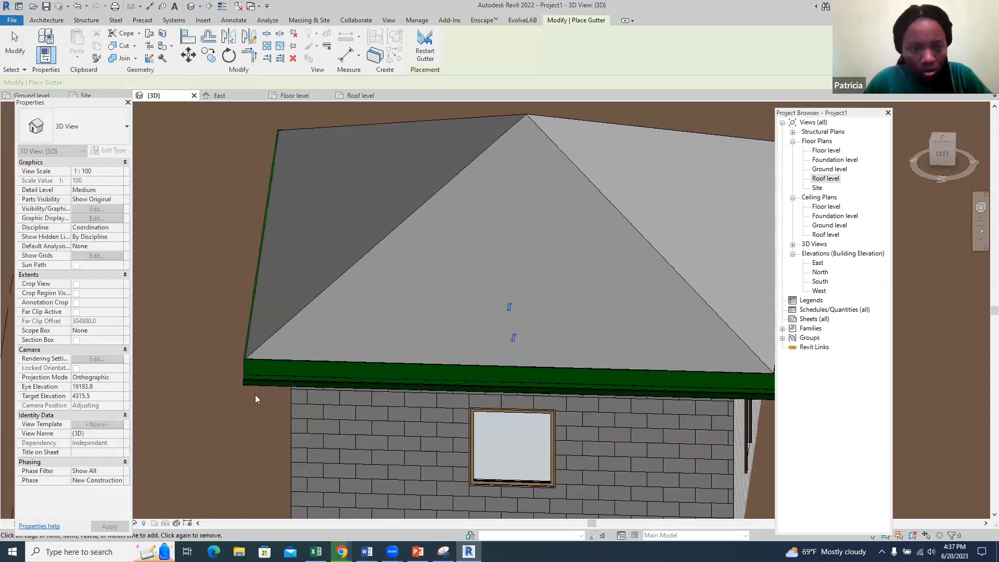
scroll(218, 370, down, 3)
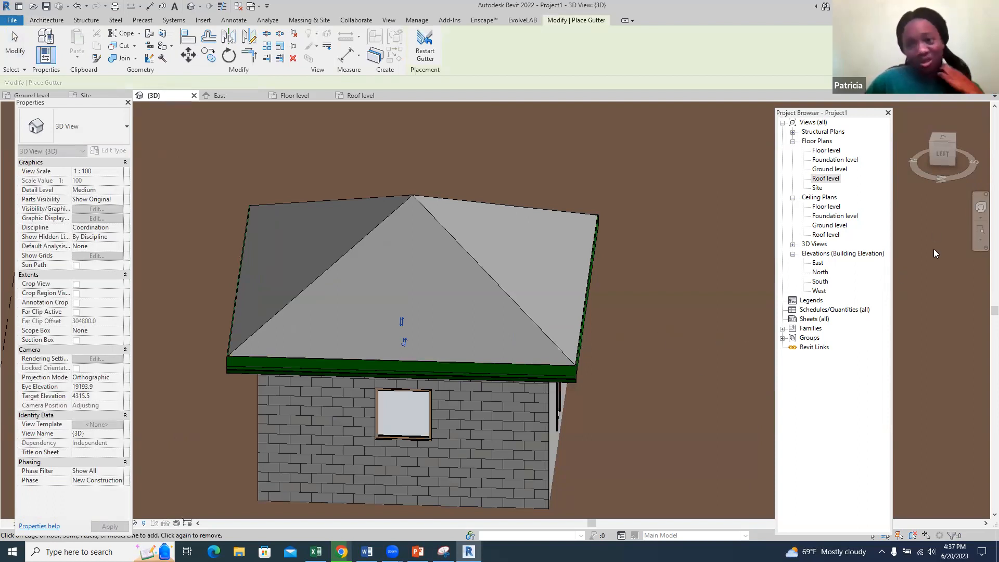
Step: Place a roof gutter along the lower edge of the fascia on the building's front, above the door
click(981, 207)
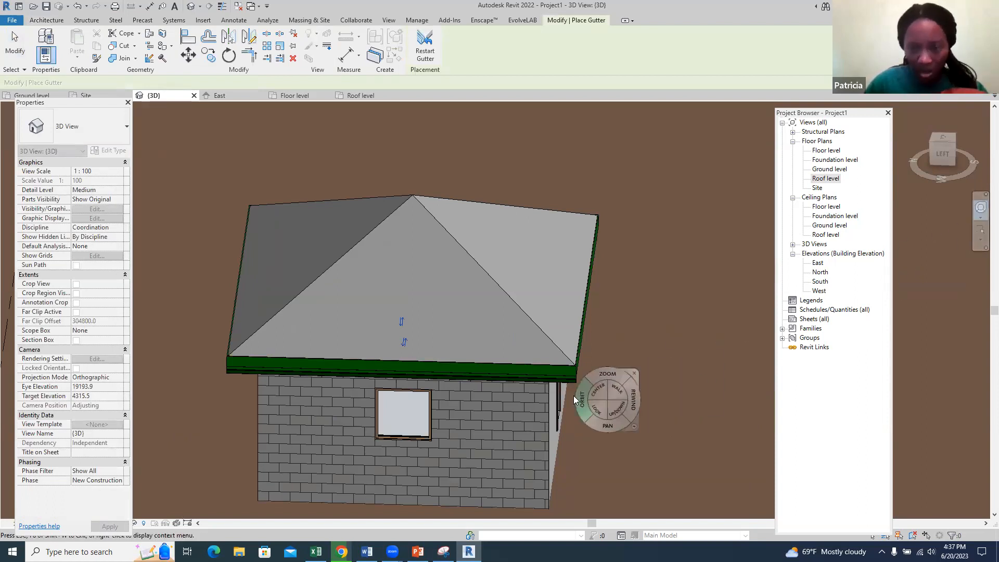
mouse_move(595, 394)
mouse_down()
mouse_move(602, 402)
mouse_move(417, 395)
mouse_move(492, 391)
mouse_up()
scroll(286, 325, down, 2)
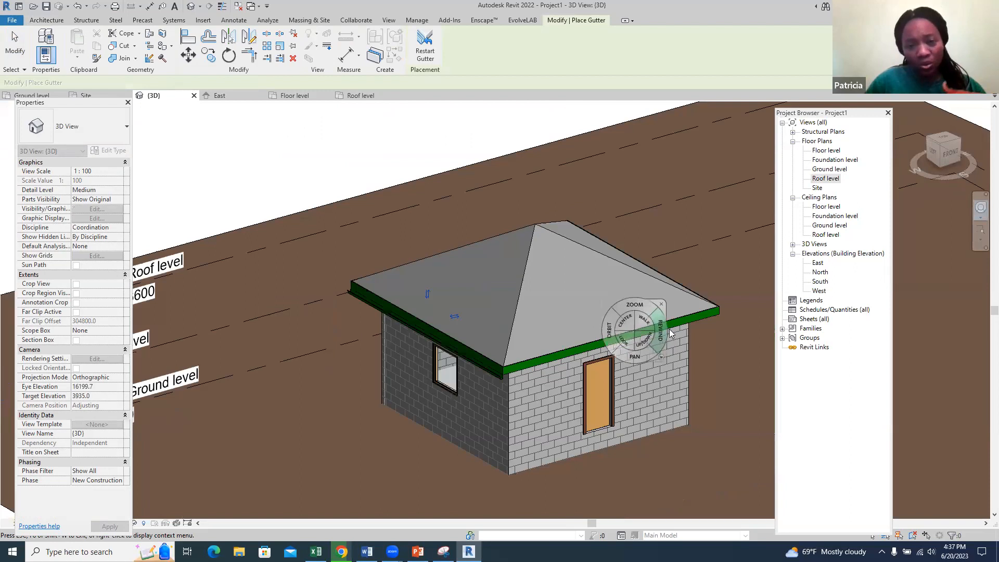
scroll(673, 329, up, 1)
key(Escape)
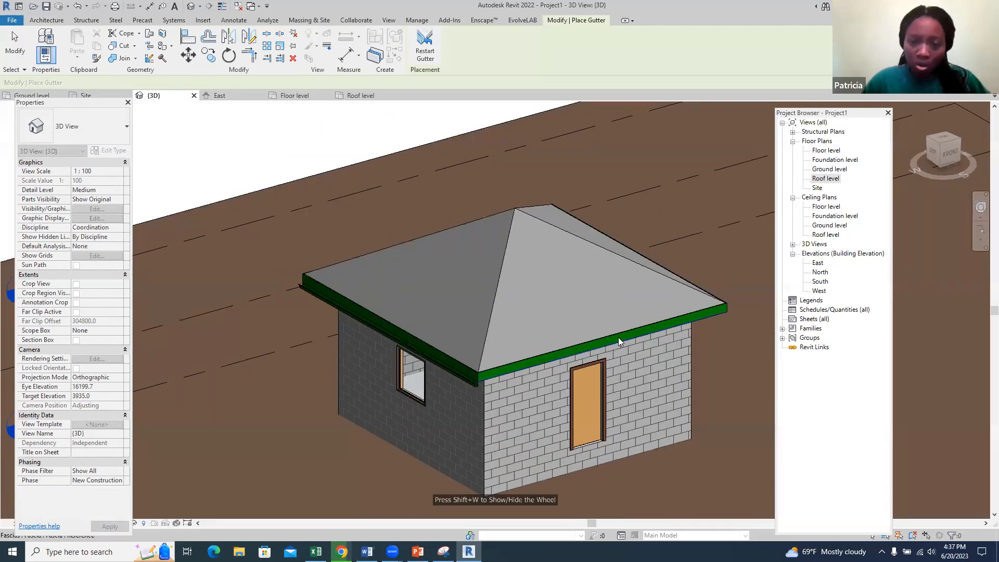
click(46, 19)
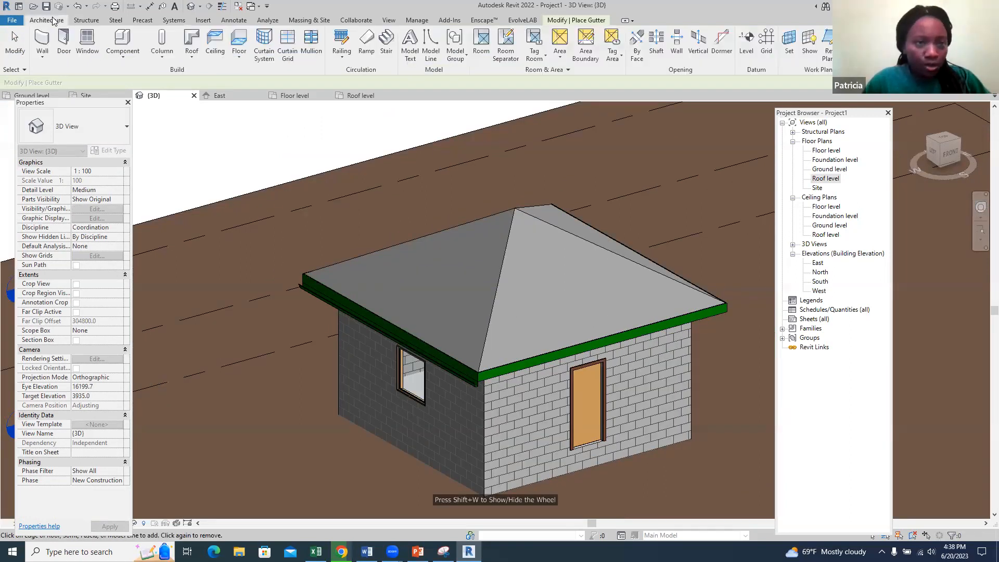
click(192, 62)
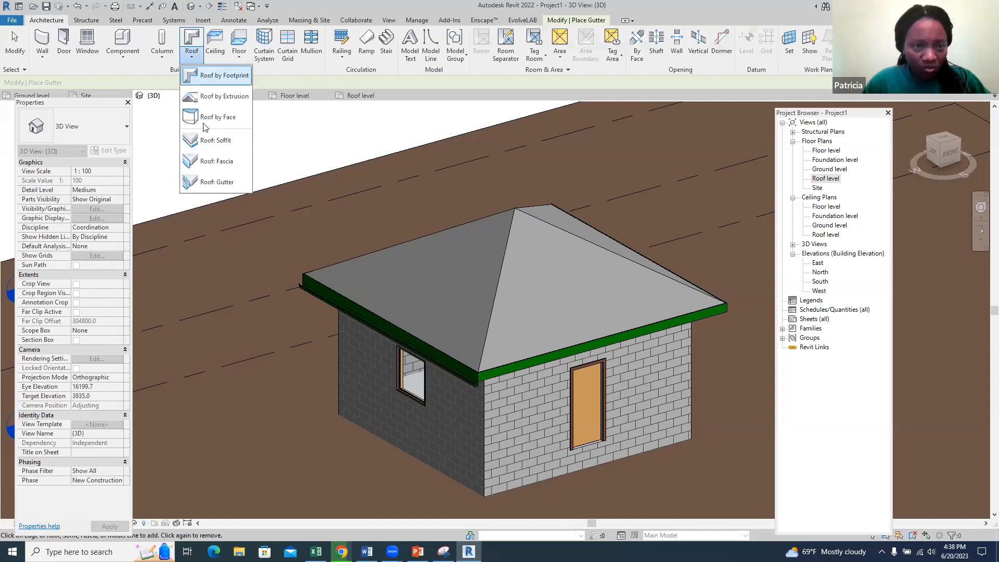
click(220, 178)
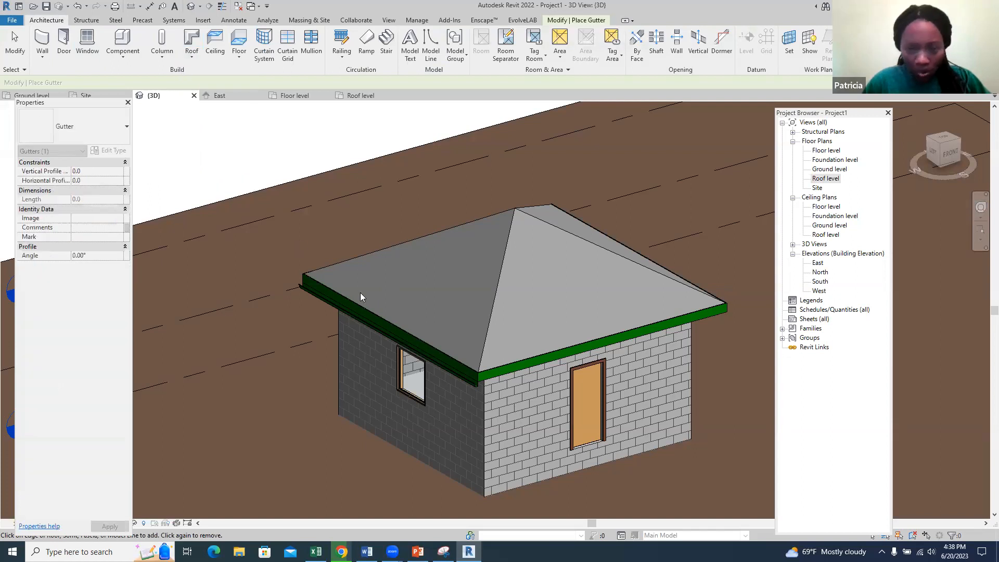
click(512, 374)
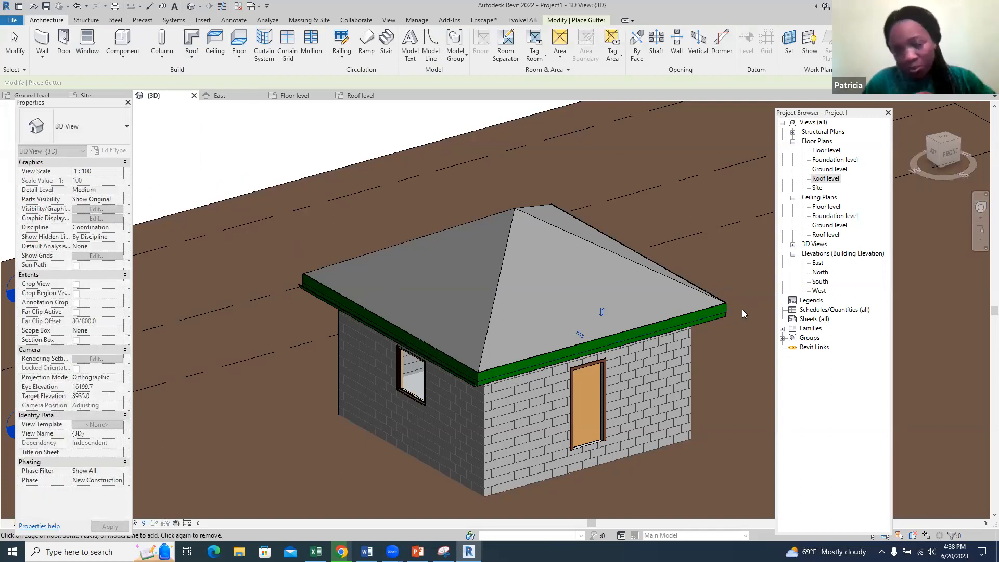
Step: Place a roof gutter along the lower edge of the fascia on the building's right side and finish the gutter command
click(980, 207)
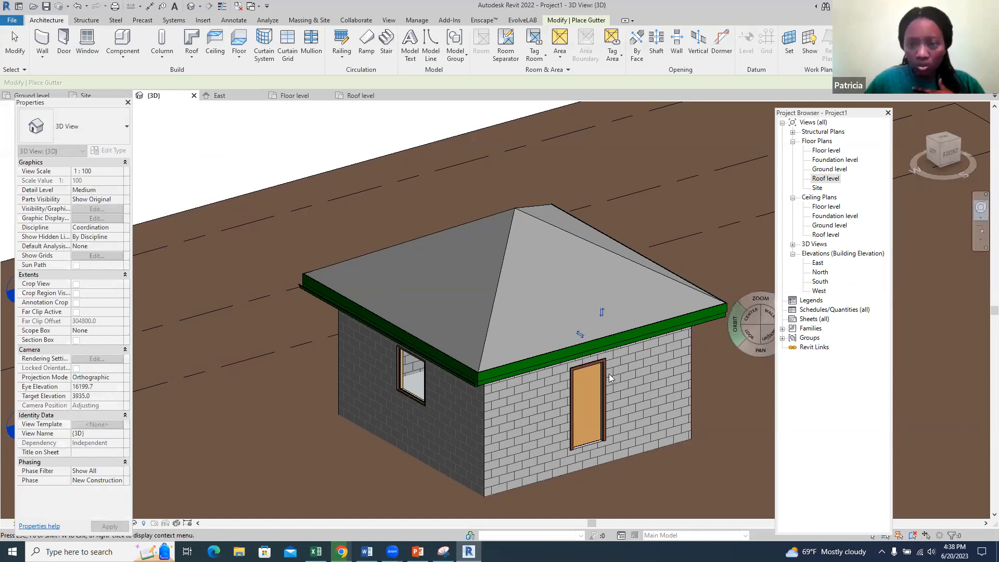
drag(617, 363, 428, 387)
drag(492, 409, 439, 406)
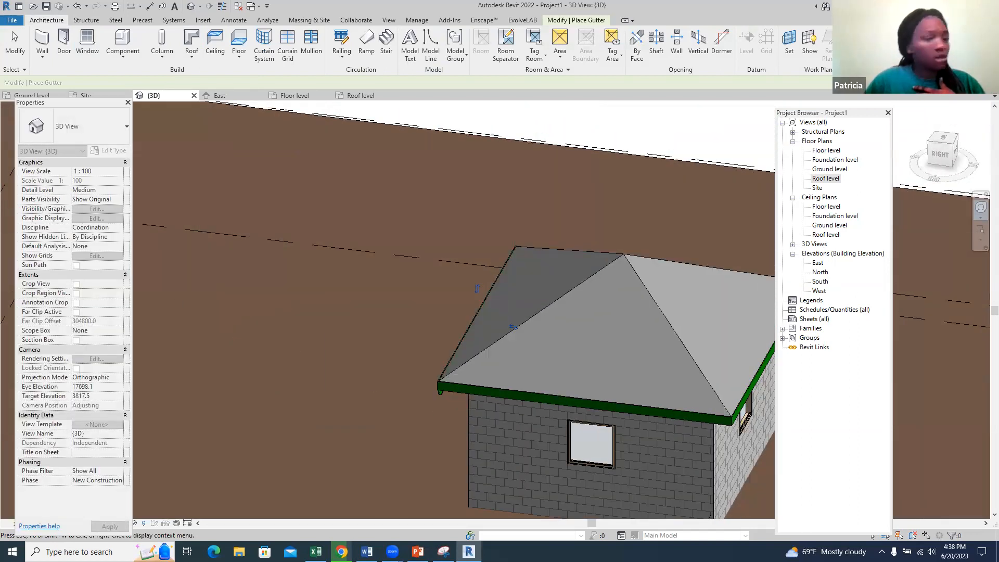
scroll(395, 331, down, 2)
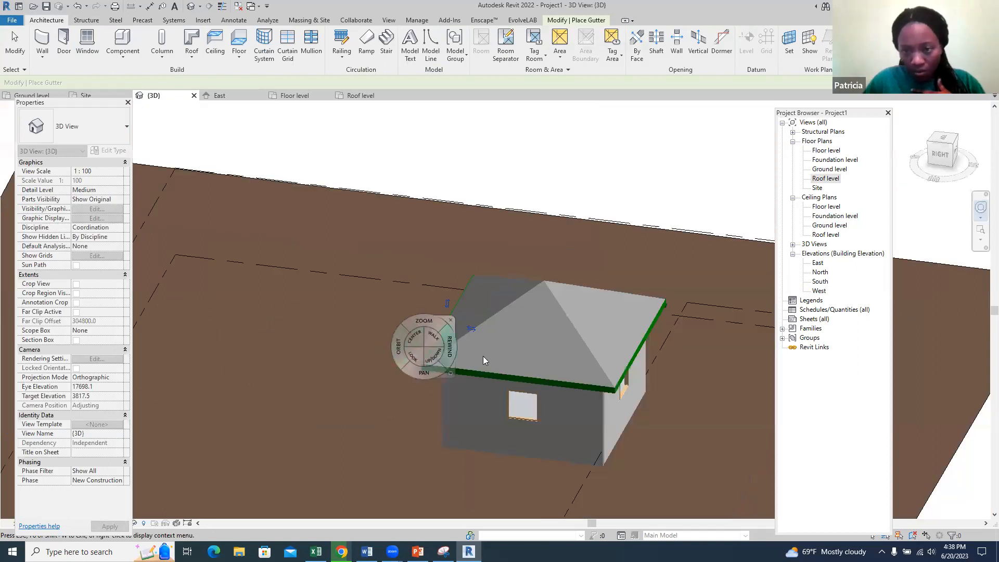
scroll(726, 380, up, 2)
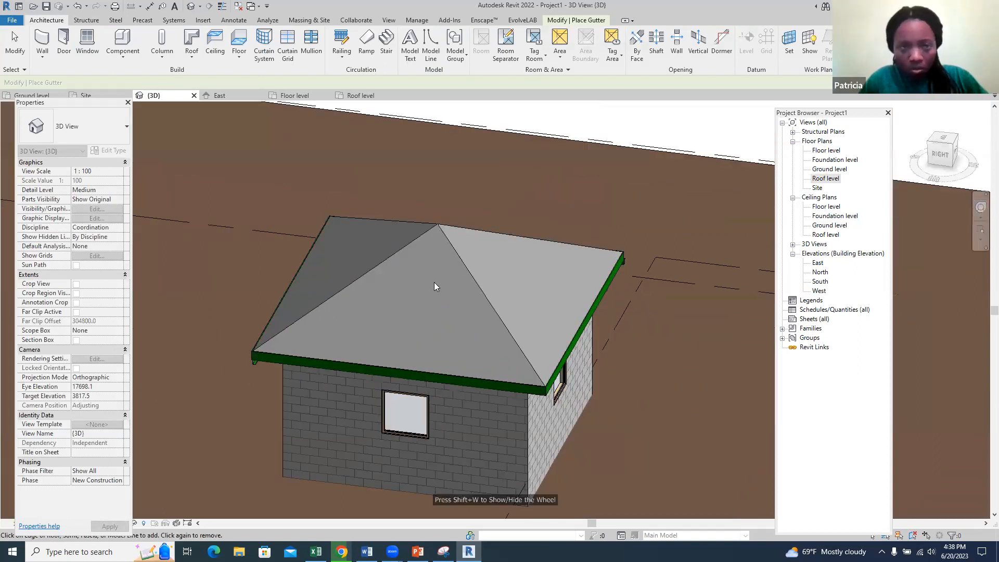
click(192, 57)
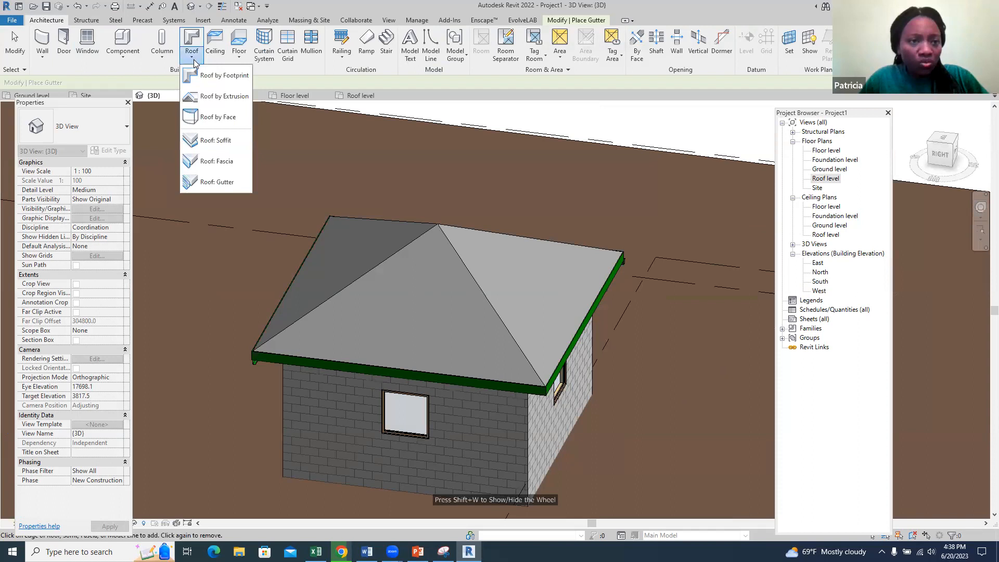
click(218, 185)
click(505, 392)
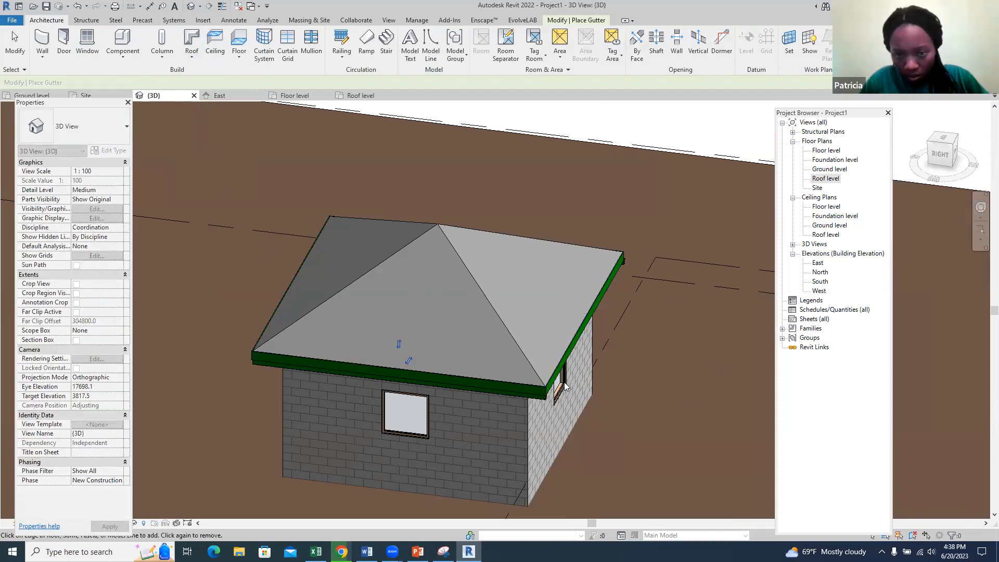
scroll(557, 383, up, 4)
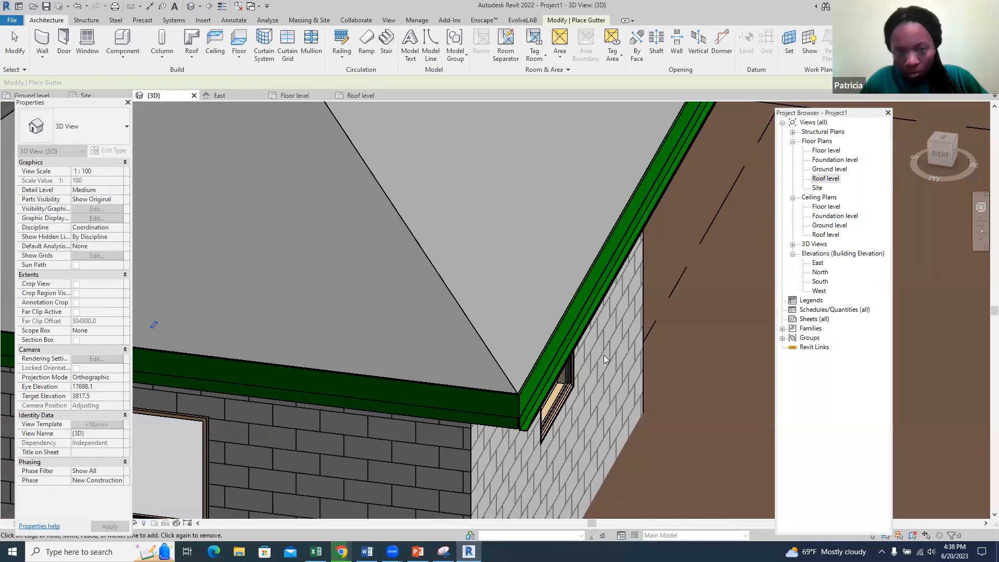
scroll(604, 355, down, 6)
key(Escape)
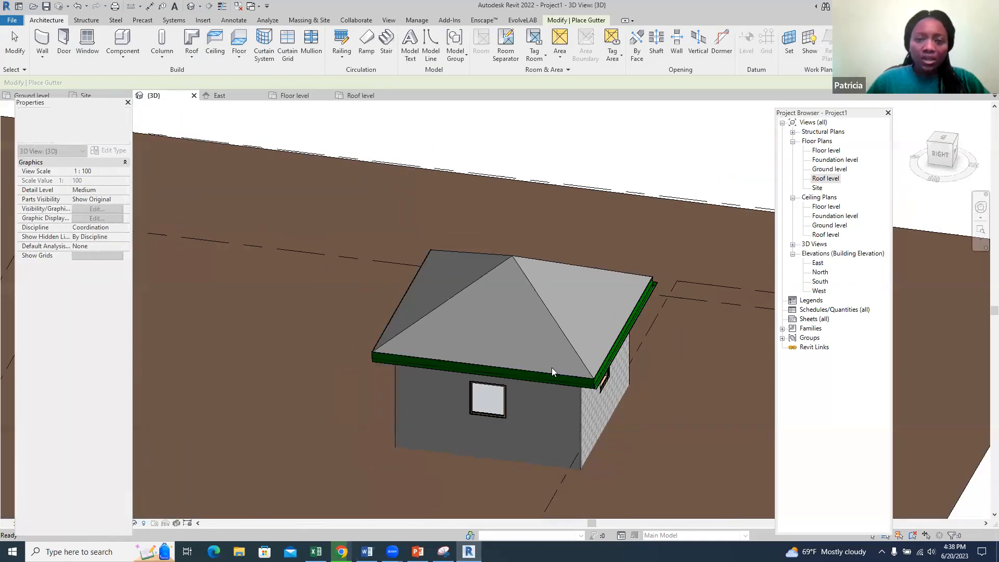
Step: Select the site's topography surface in the 3D view and open the Material Browser for its material
scroll(495, 268, down, 2)
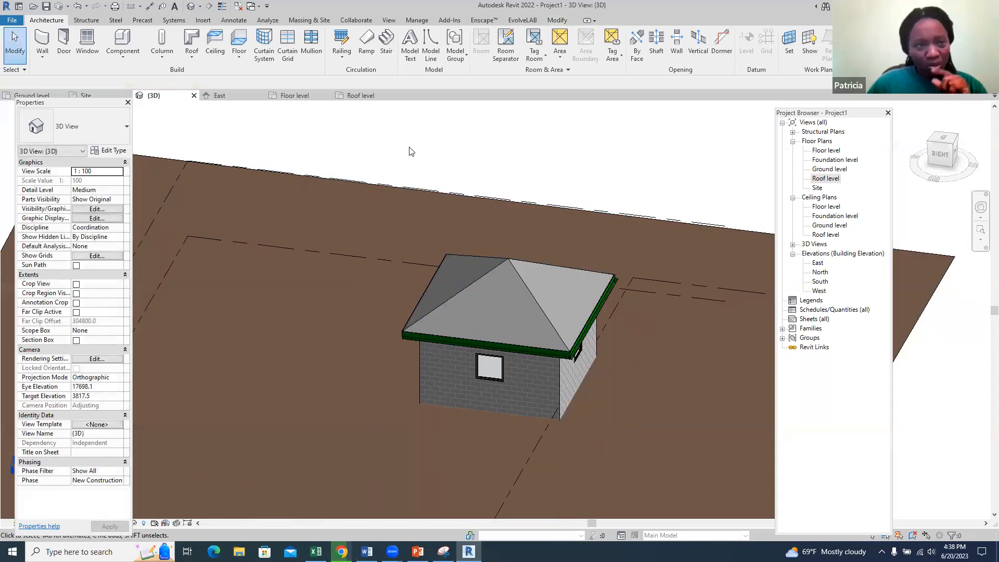
click(85, 95)
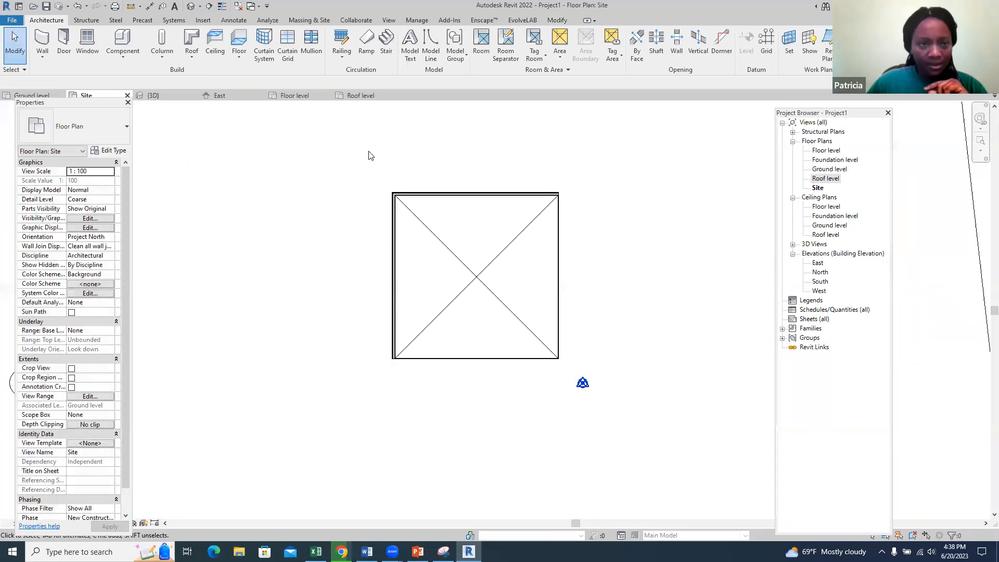
scroll(406, 187, down, 5)
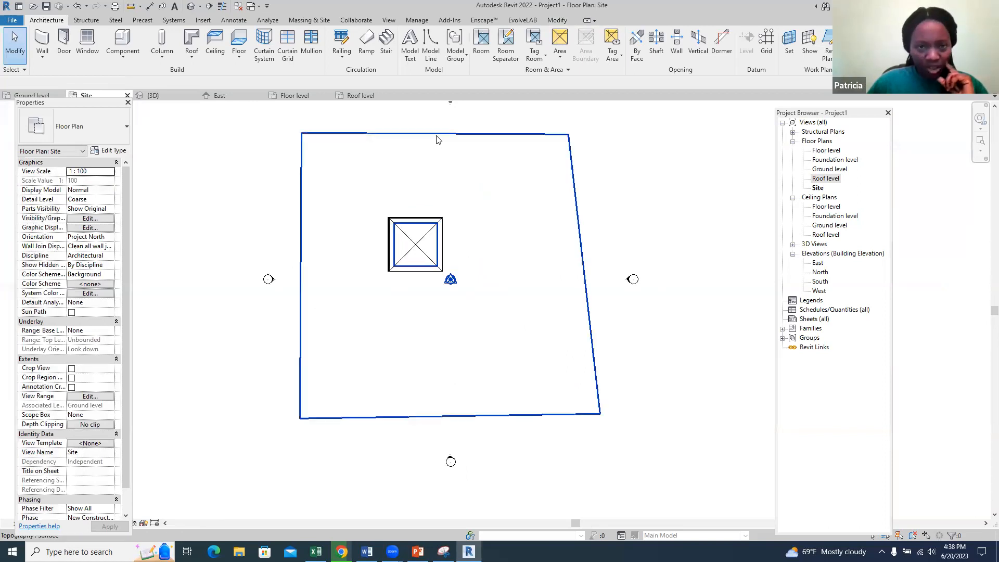
click(153, 95)
scroll(424, 245, down, 2)
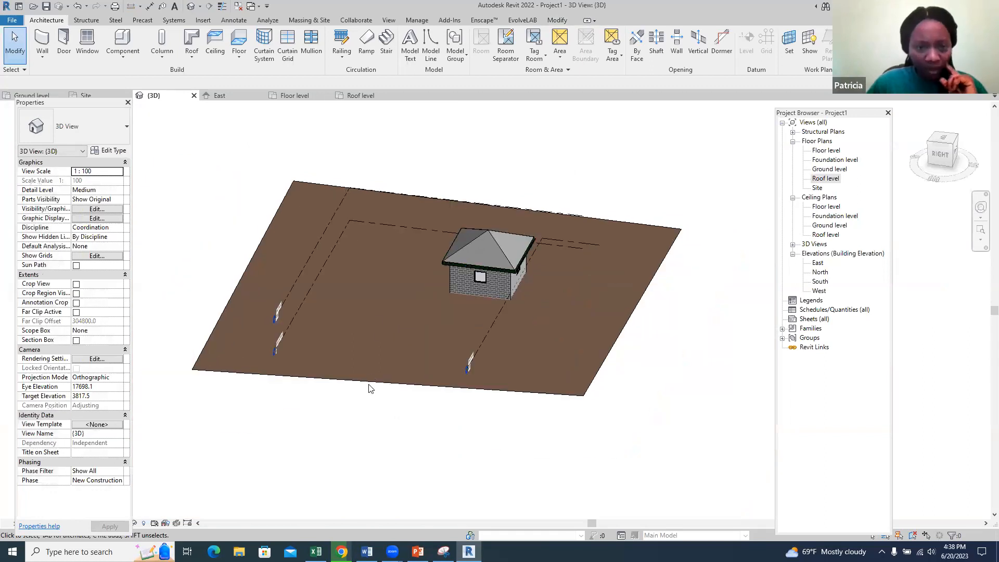
scroll(342, 332, up, 2)
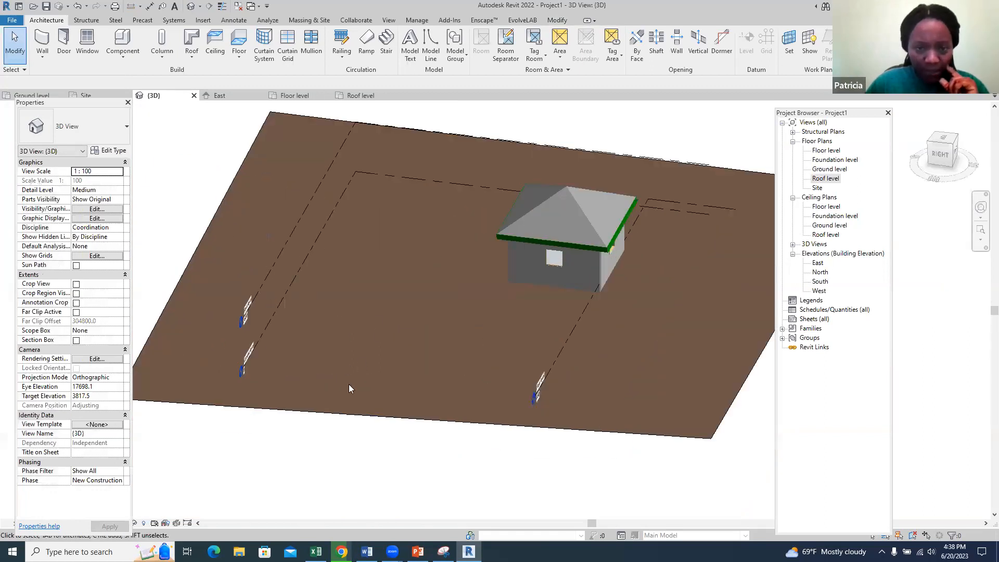
click(357, 416)
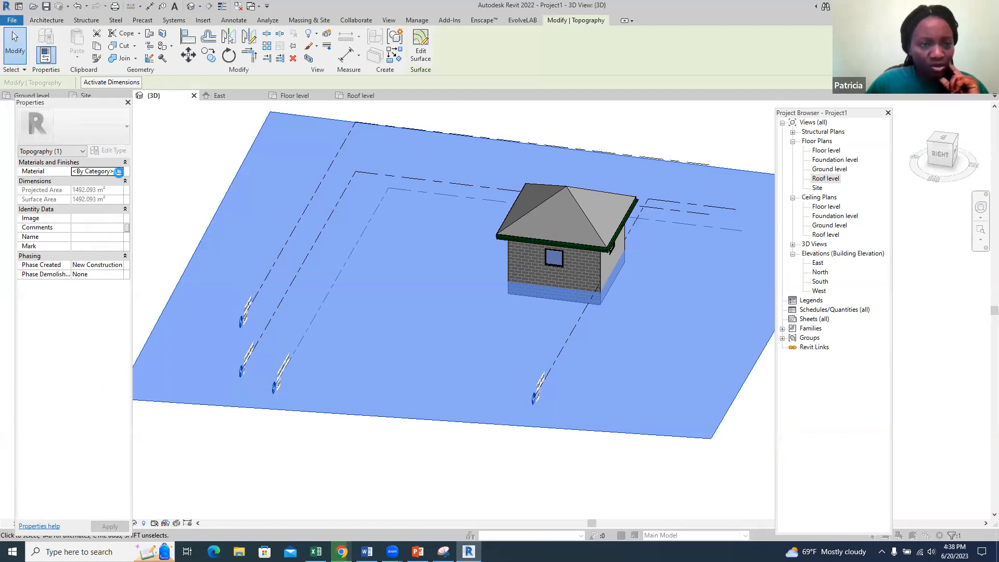
scroll(226, 327, down, 3)
scroll(222, 321, up, 6)
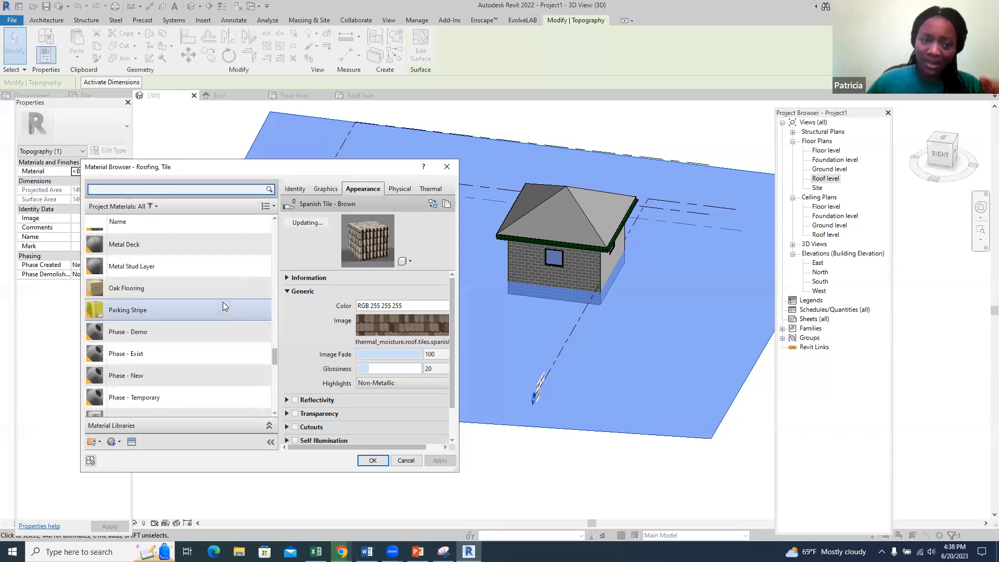
Step: Create a new material for the topography and name it Grass
click(112, 443)
click(116, 456)
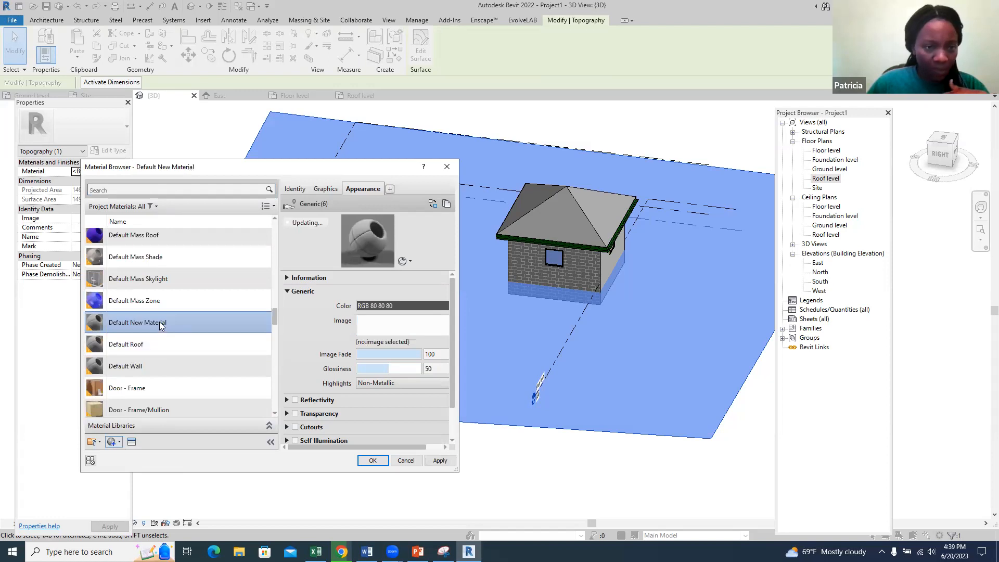
right_click(159, 322)
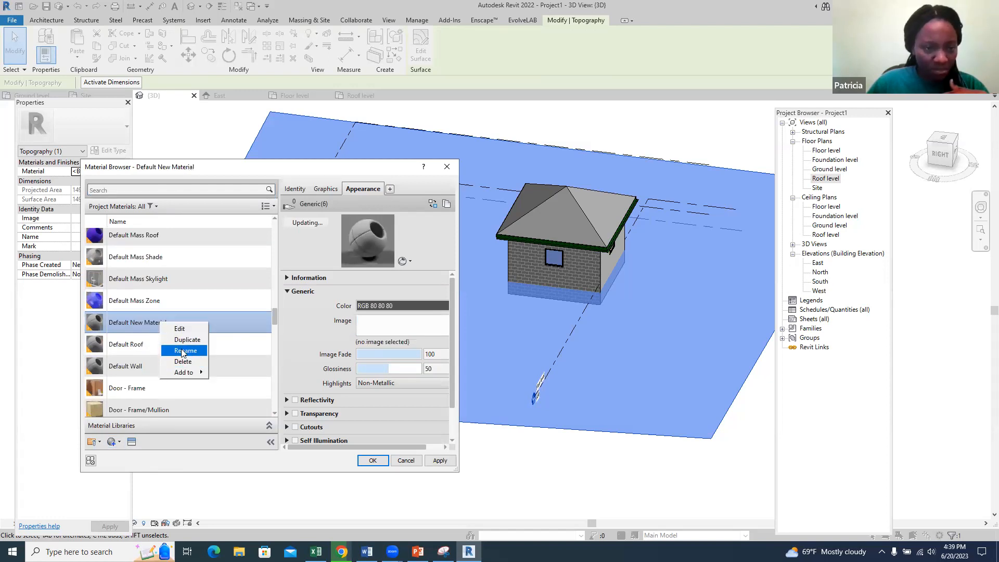
click(182, 352)
text(Grass)
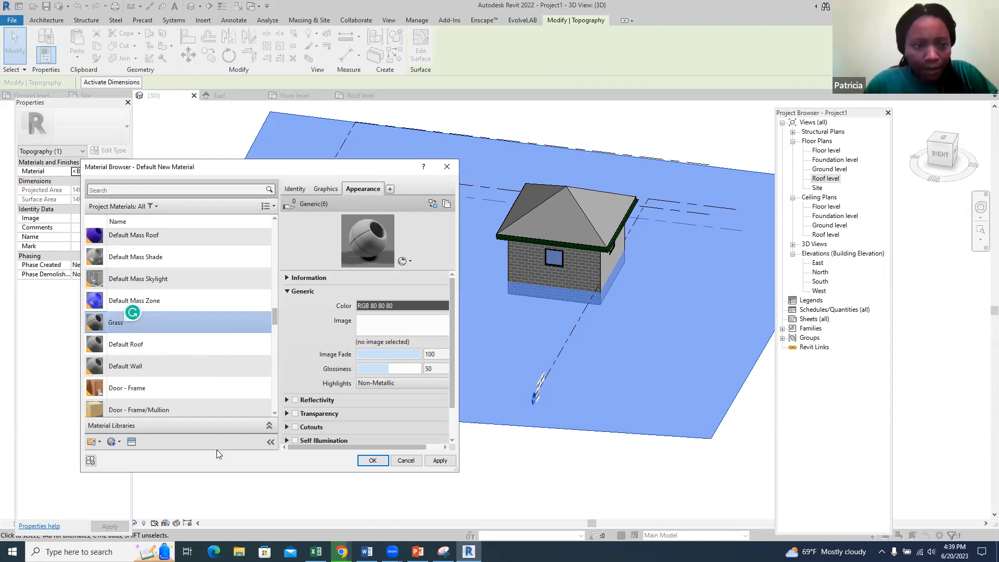
Step: Give the Grass material the "Grass - High Quality" appearance asset and assign it to the topography
click(132, 441)
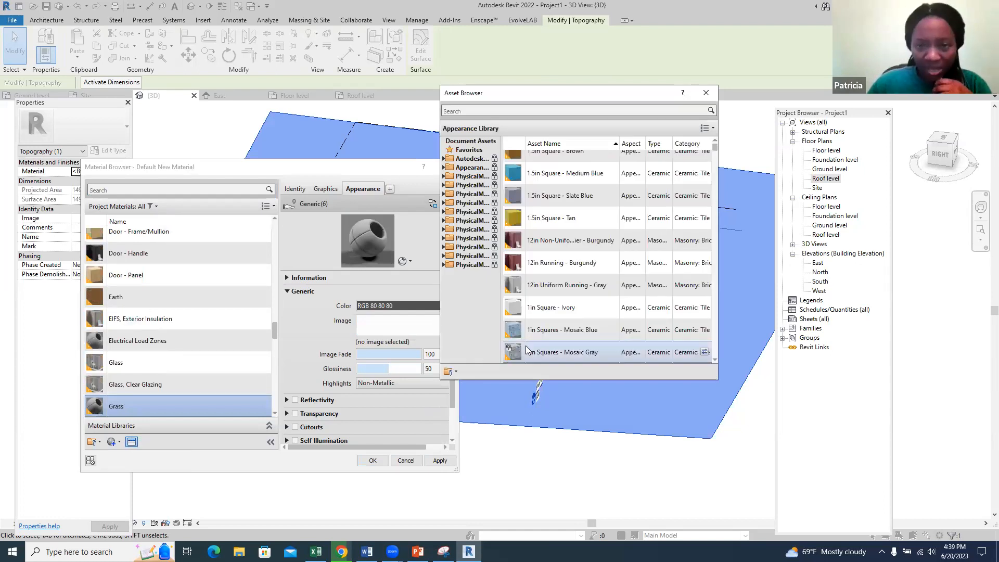
click(541, 111)
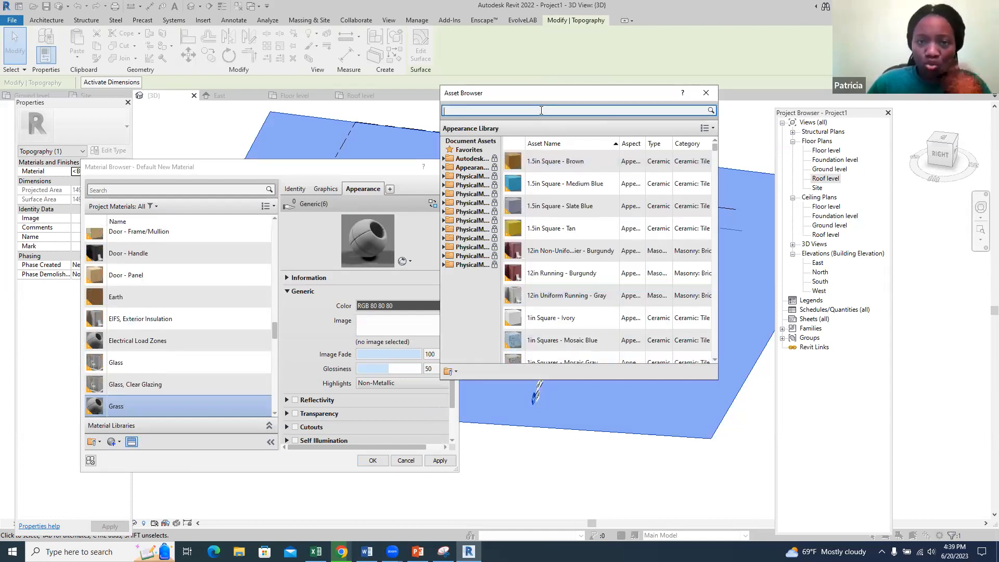
text(grass)
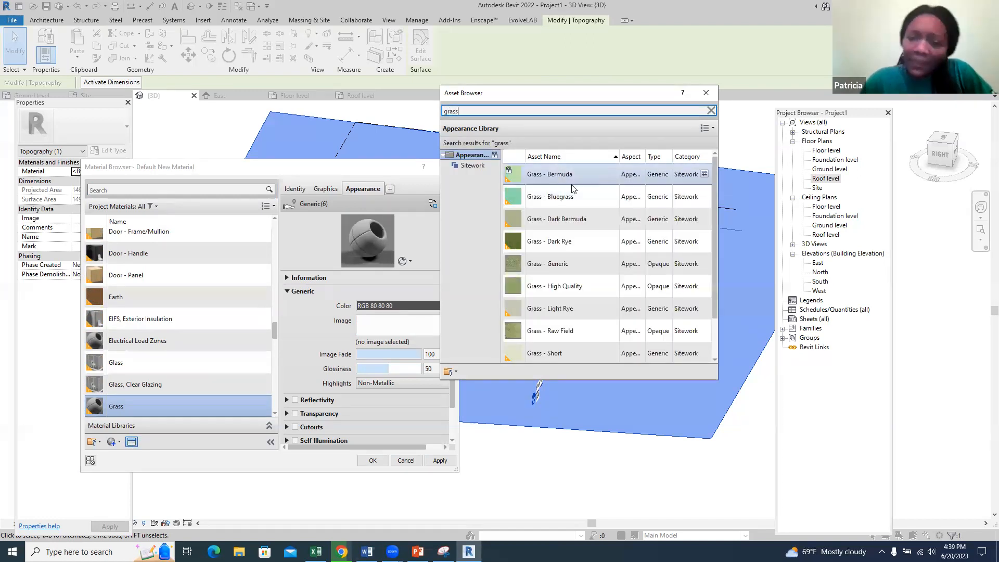
click(562, 288)
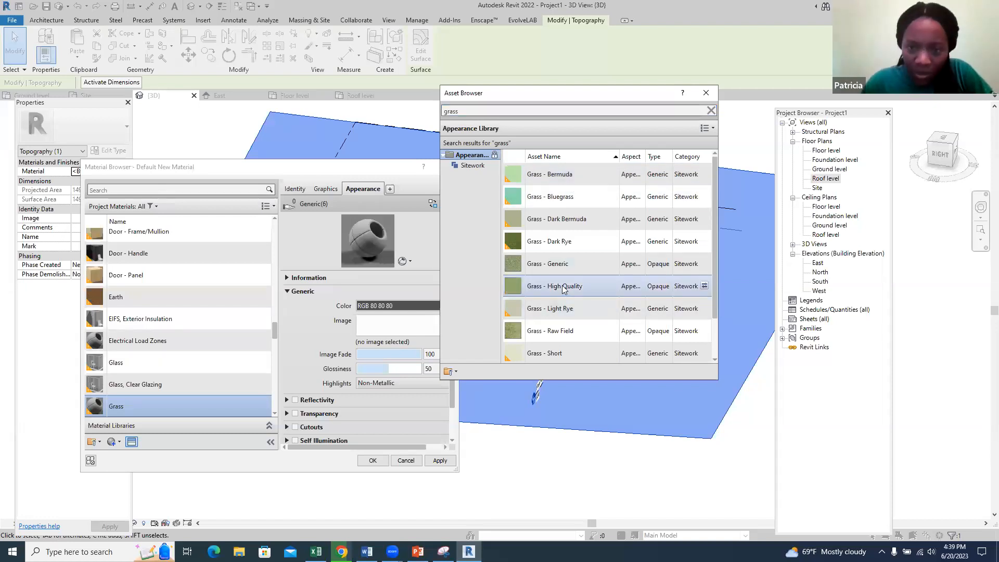
click(704, 287)
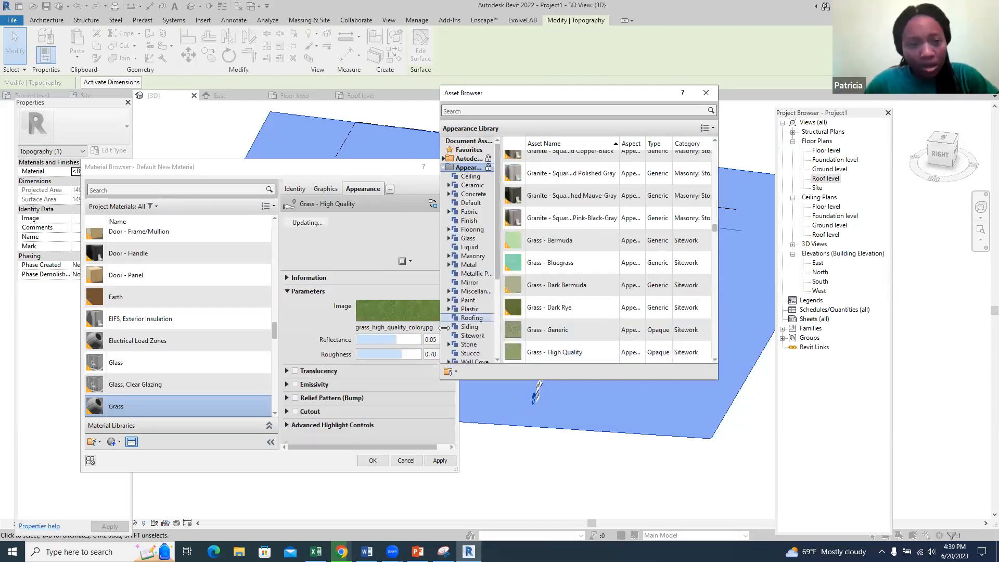
click(440, 461)
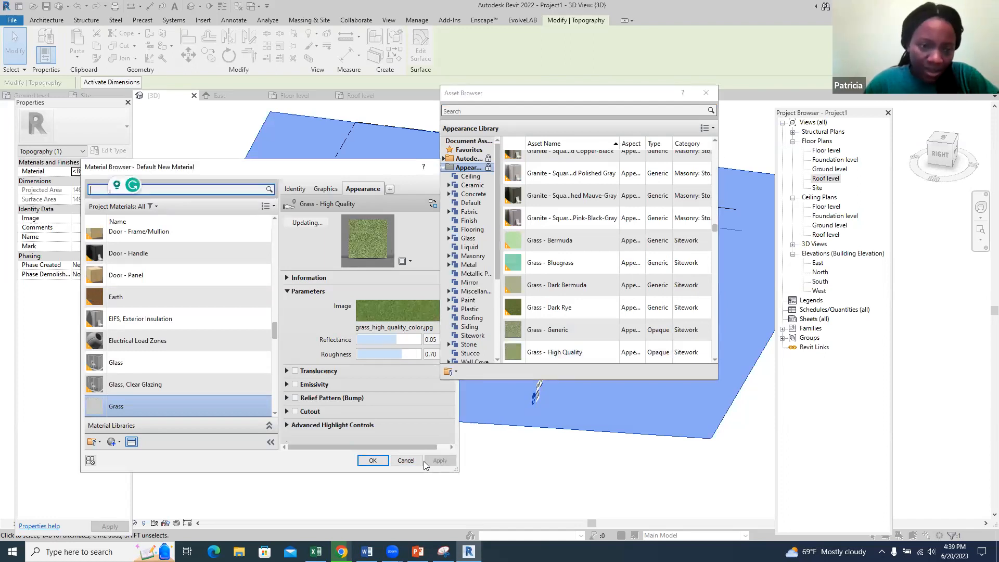
click(374, 461)
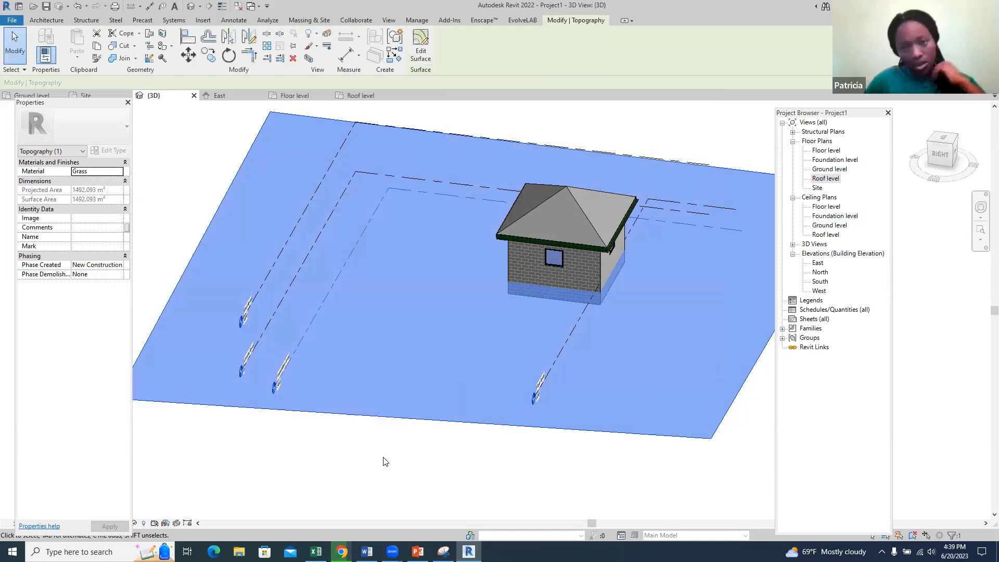
Step: Set the 3D view's visual style to Realistic, then open the Site floor plan
click(357, 486)
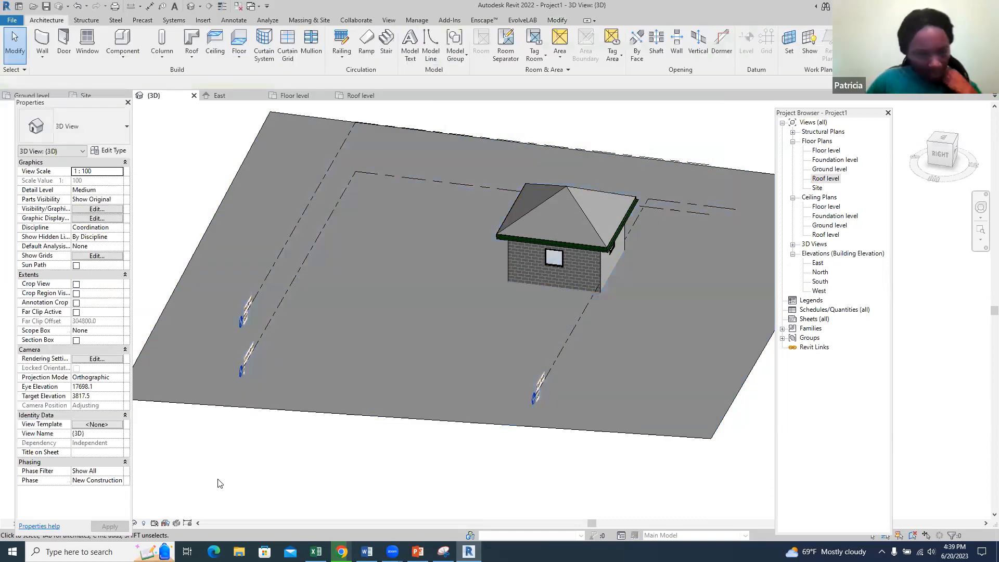
drag(83, 102, 242, 105)
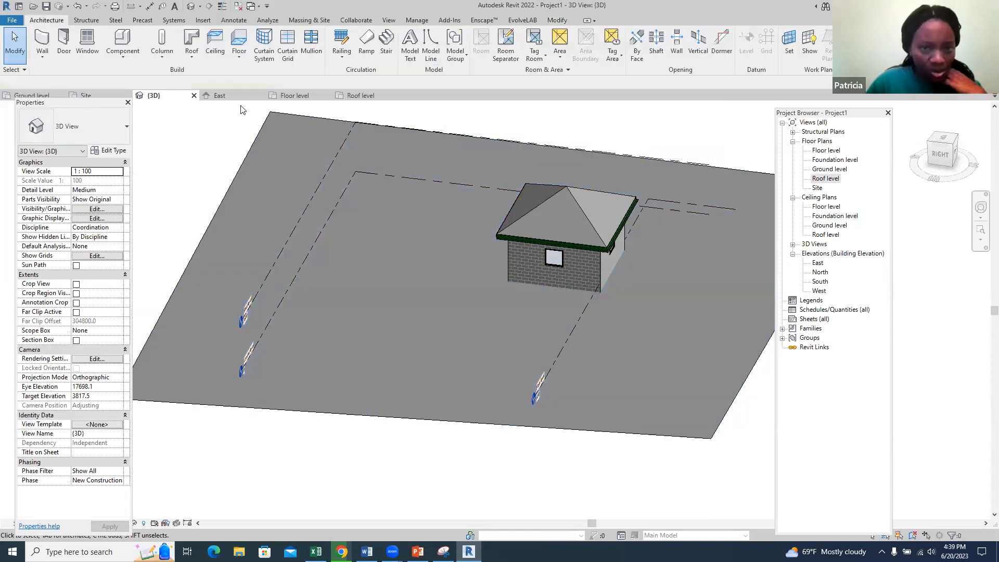
click(57, 523)
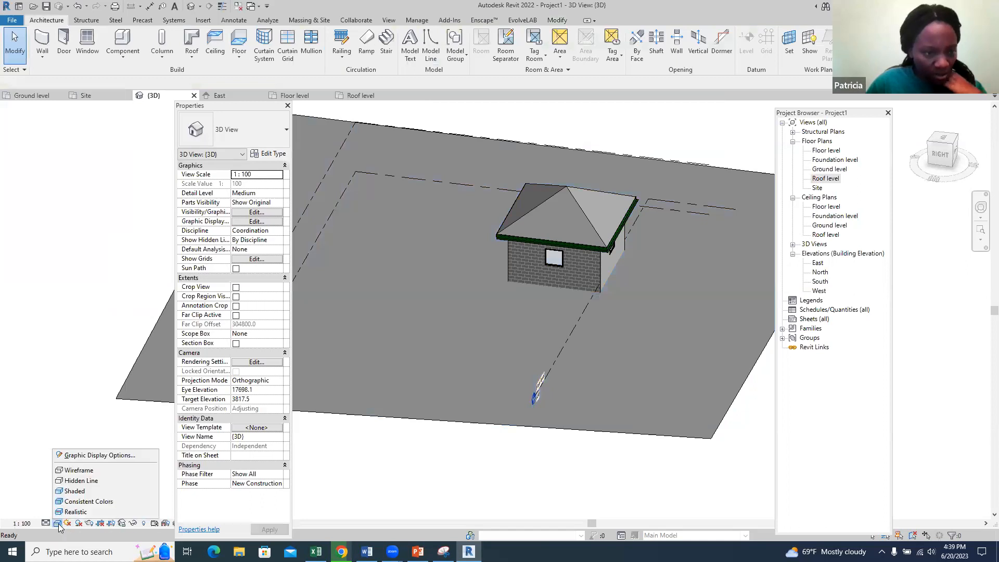
click(127, 511)
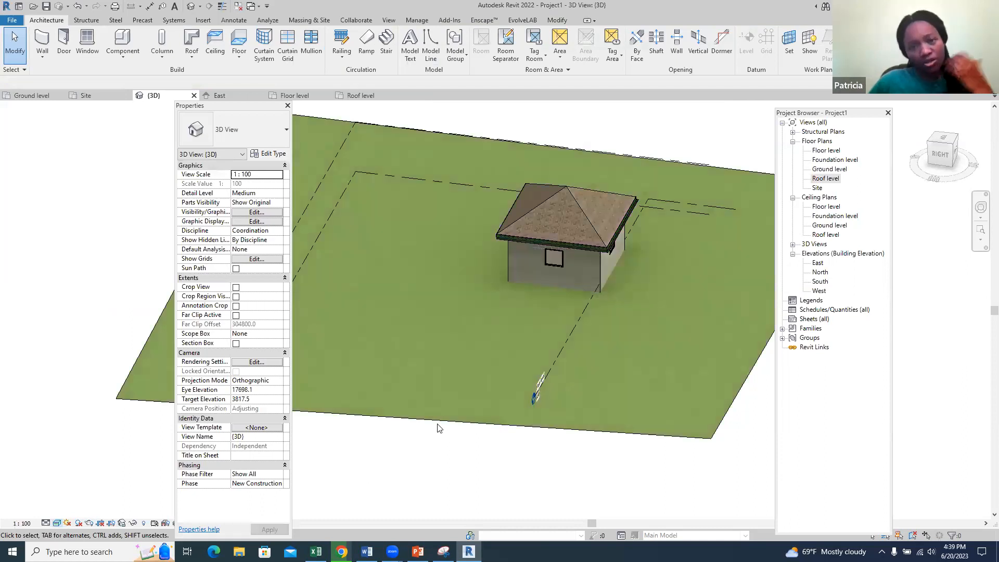
scroll(593, 402, down, 2)
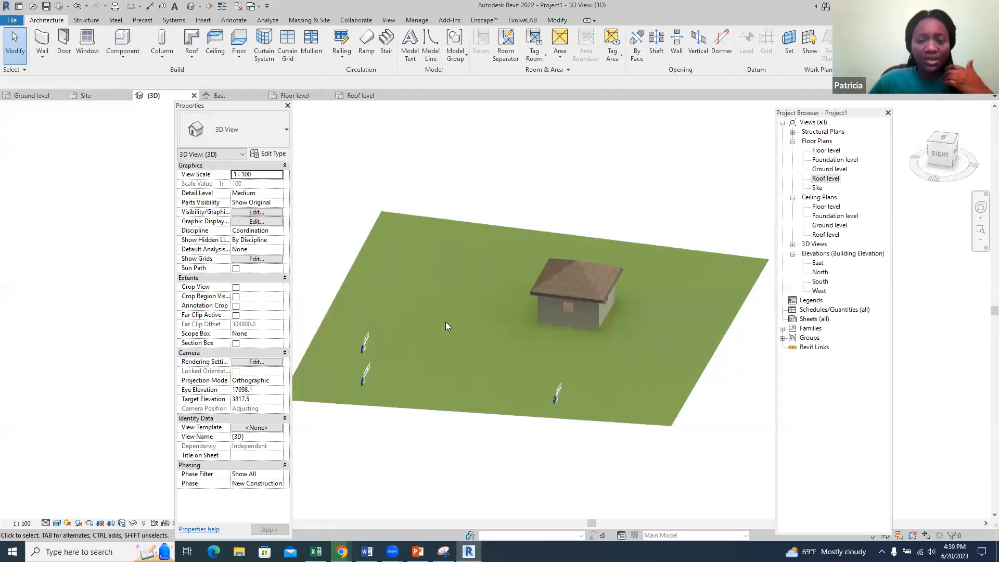
scroll(443, 321, up, 2)
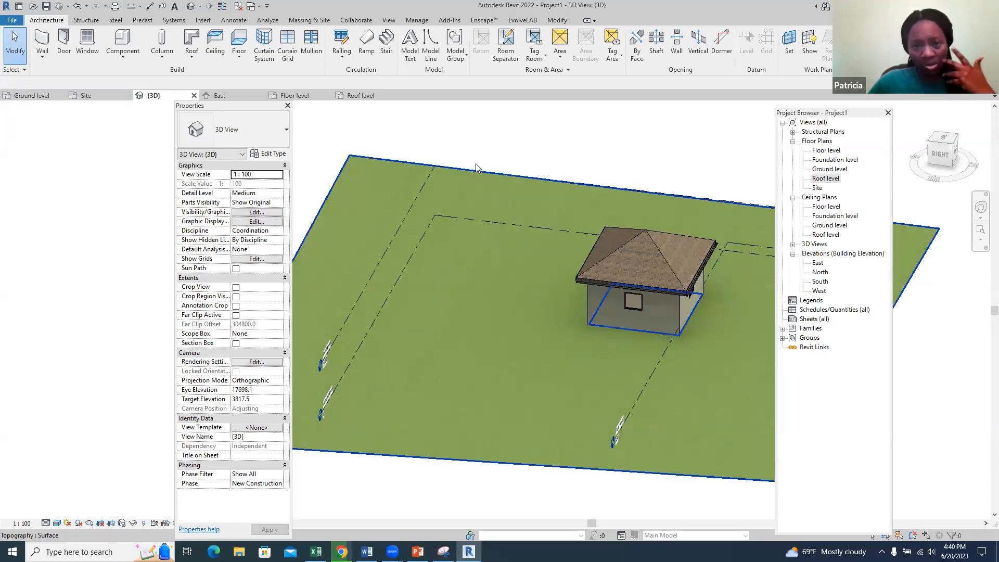
click(98, 93)
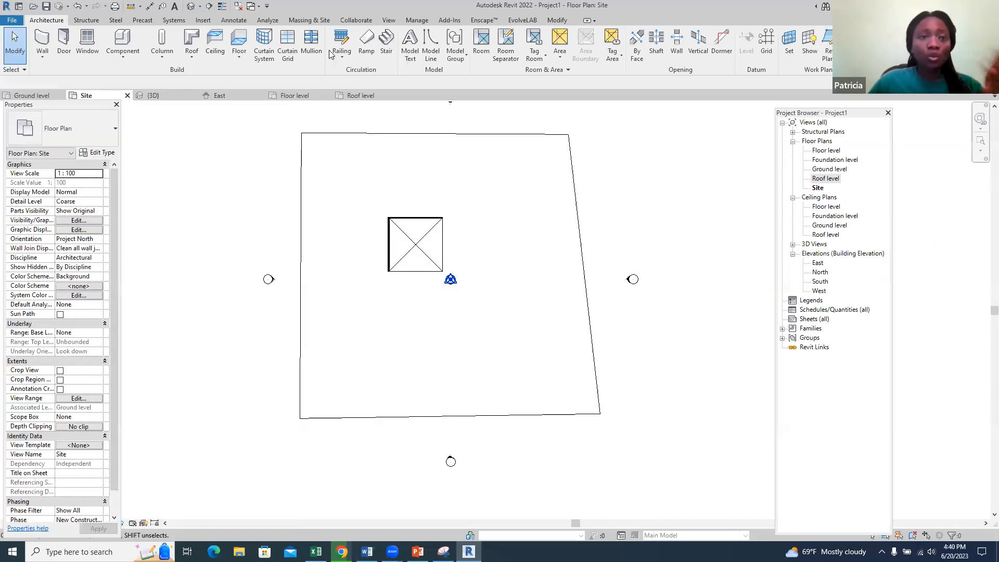
click(319, 20)
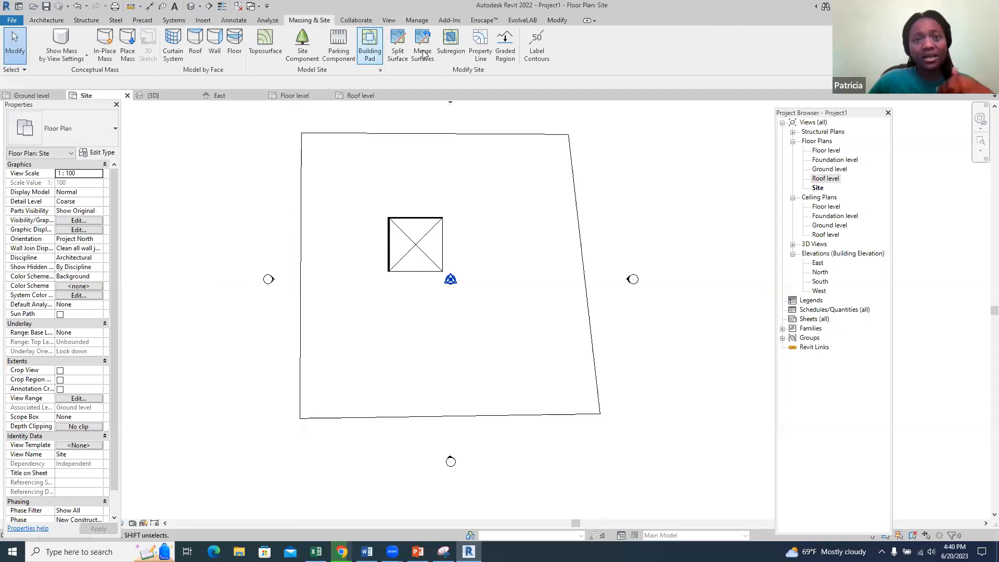
click(451, 41)
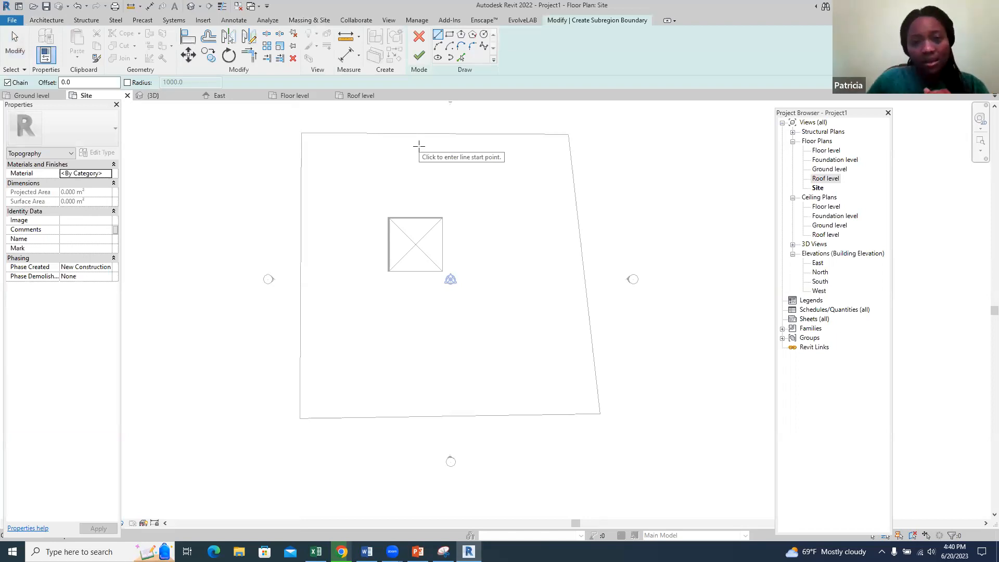
click(389, 271)
key(Escape)
key(Escape)
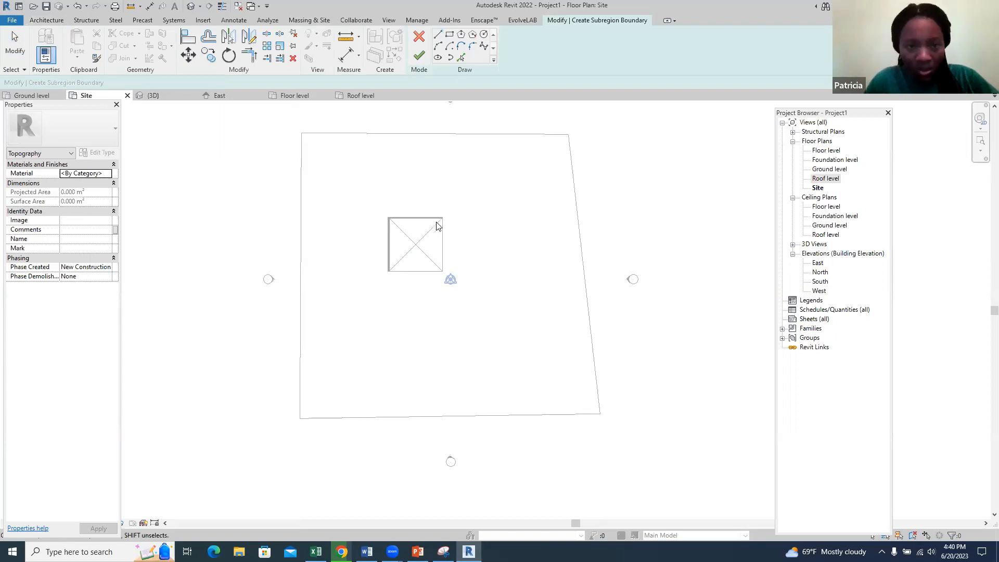
Step: Set the cut plane offset in the Site plan's view range to 1200
scroll(404, 239, up, 4)
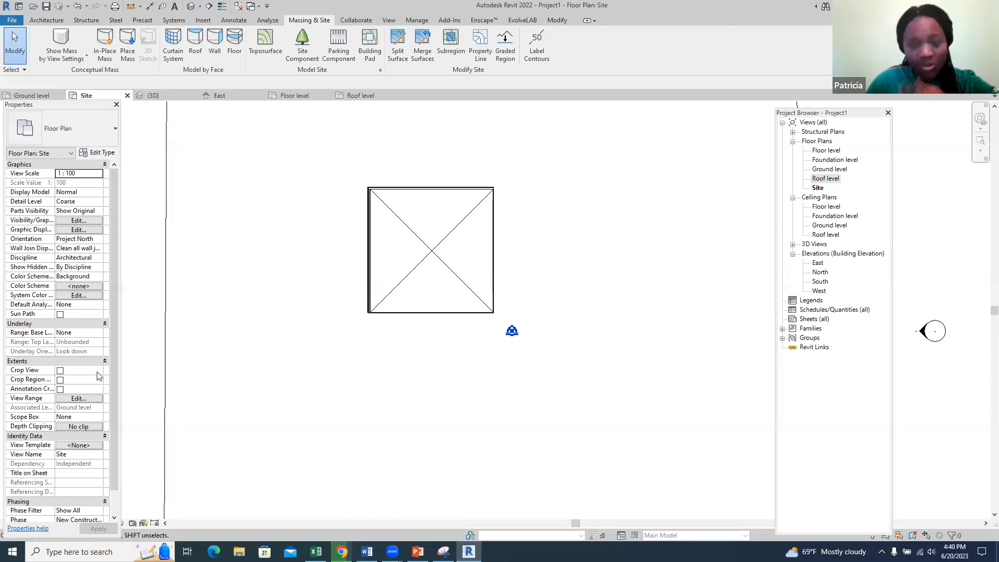
click(75, 398)
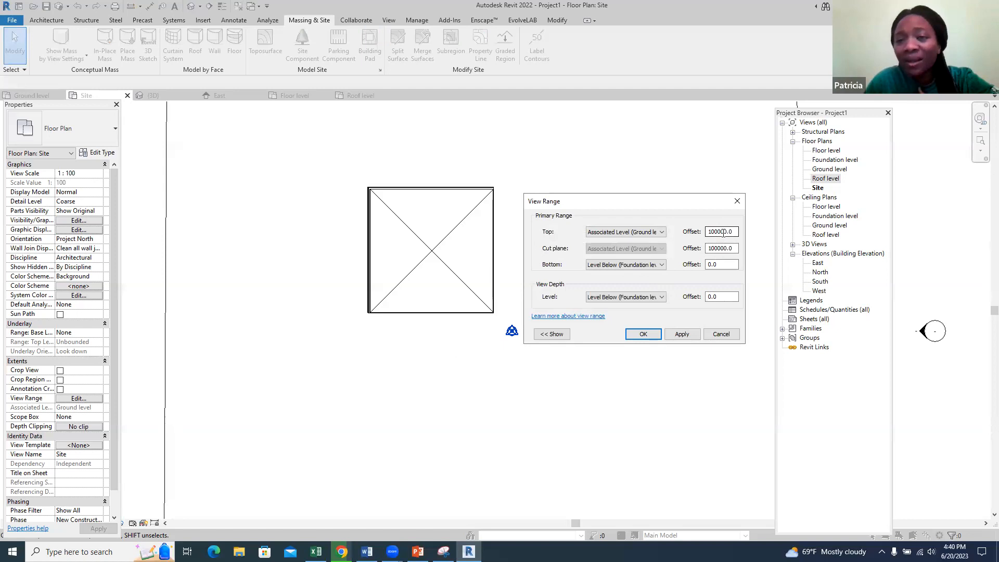
drag(737, 249, 705, 249)
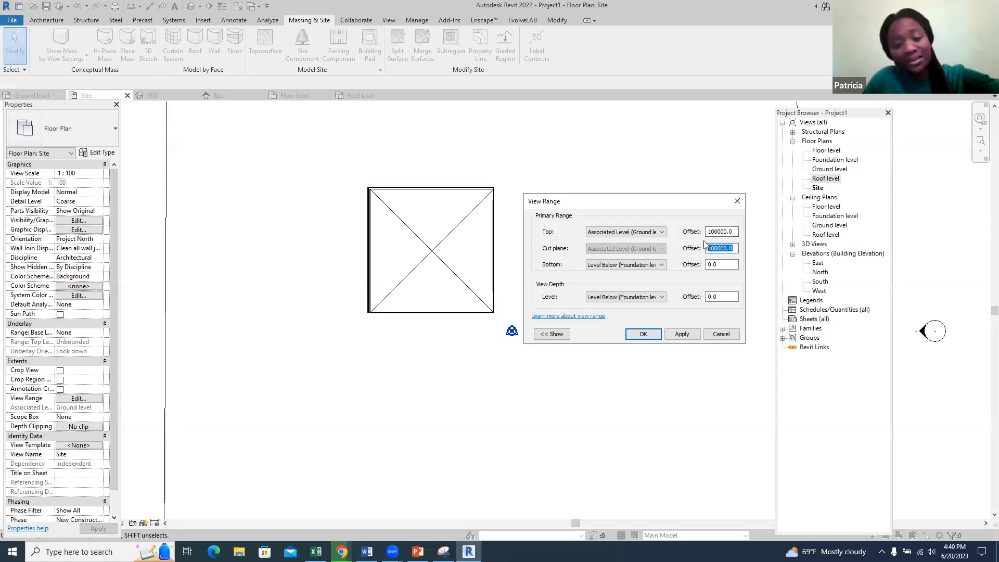
text(1200)
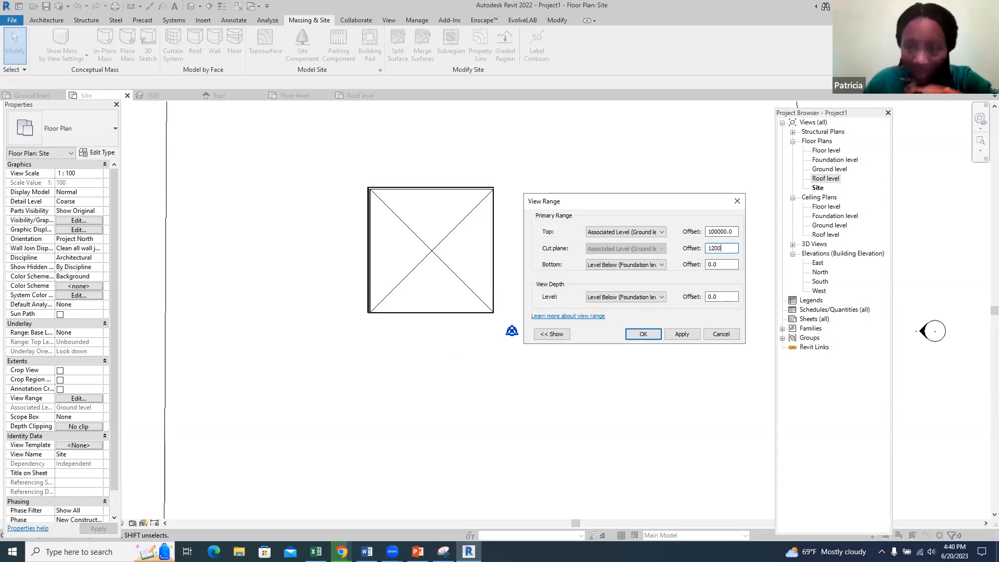
click(692, 336)
click(643, 334)
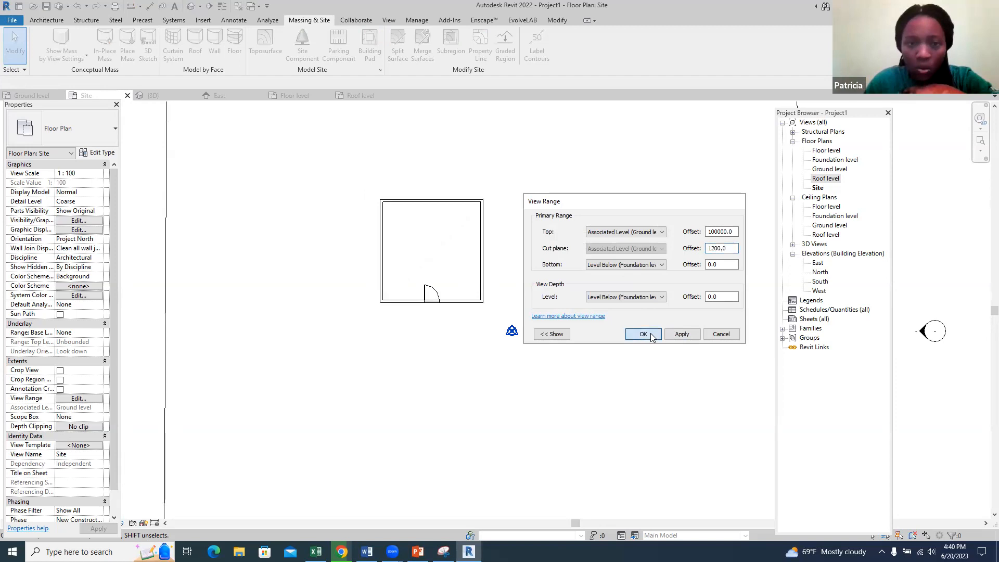
Step: Create a rectangular topography subregion as wide as the building, running from its door wall to the nearby site boundary
scroll(377, 247, up, 2)
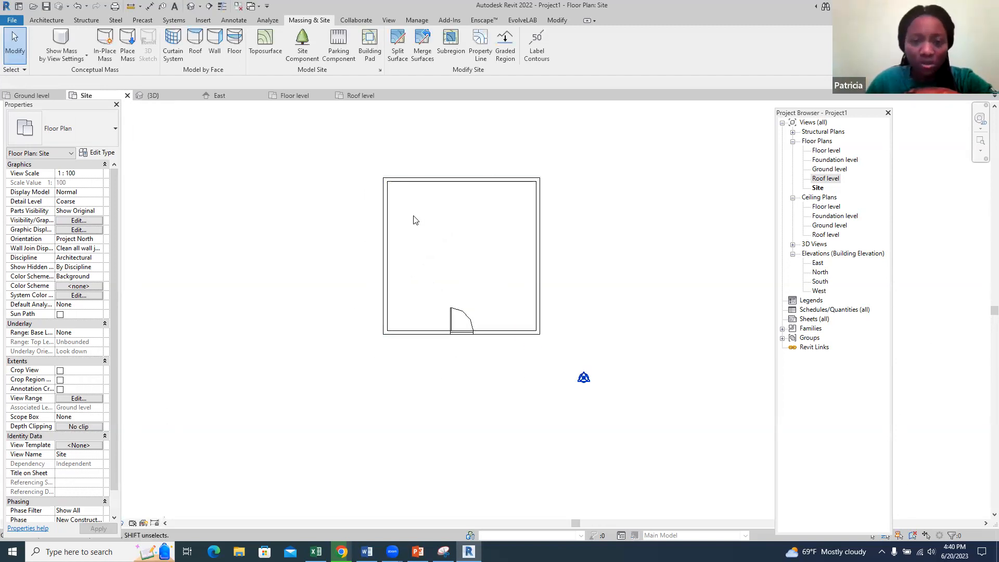
scroll(414, 217, down, 1)
scroll(414, 218, down, 3)
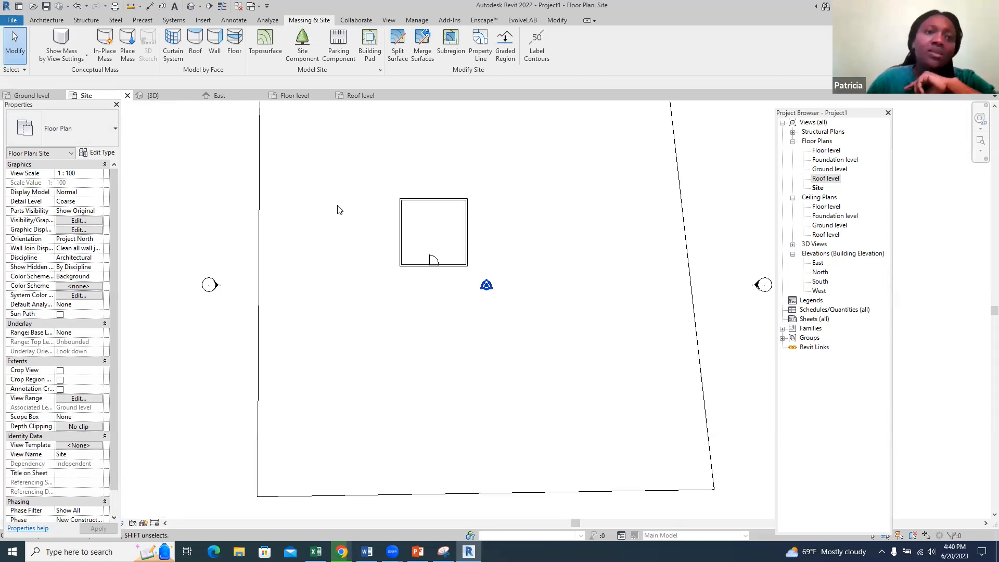
click(451, 44)
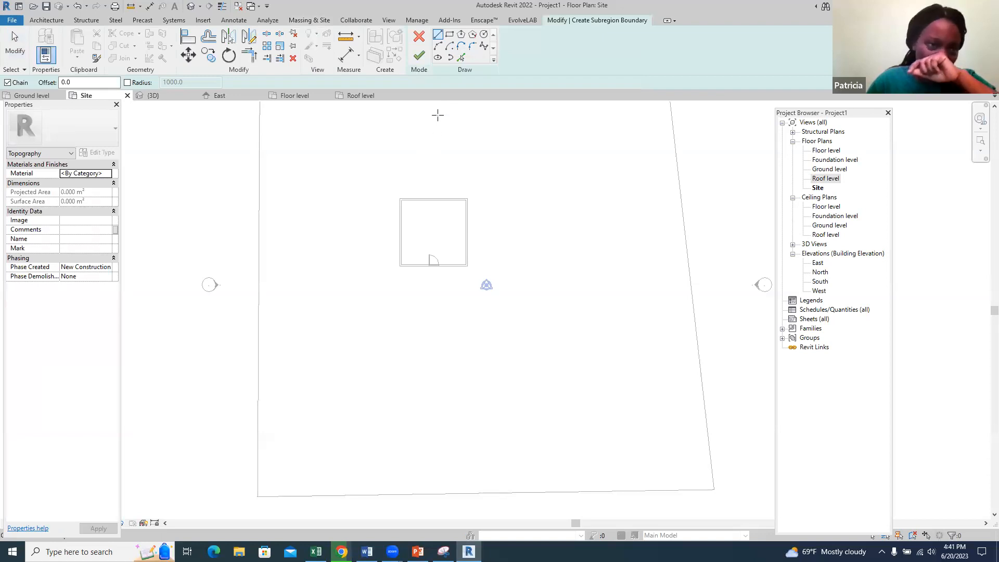
click(450, 36)
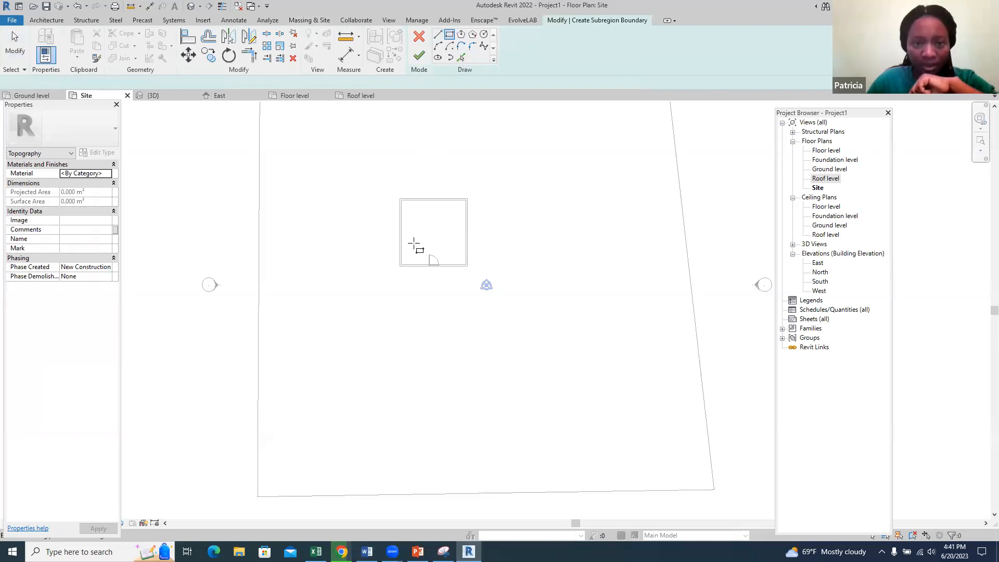
click(401, 266)
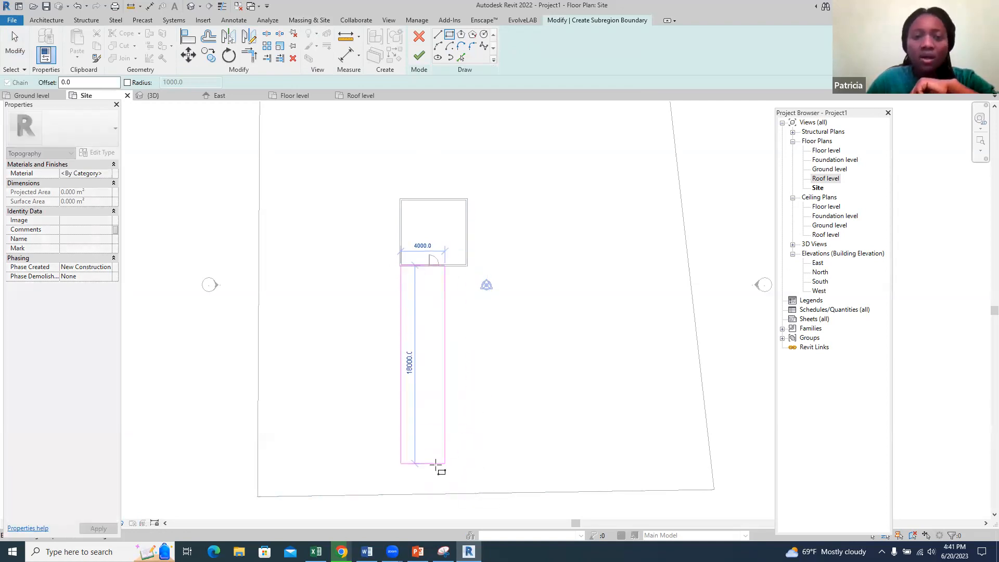
click(466, 492)
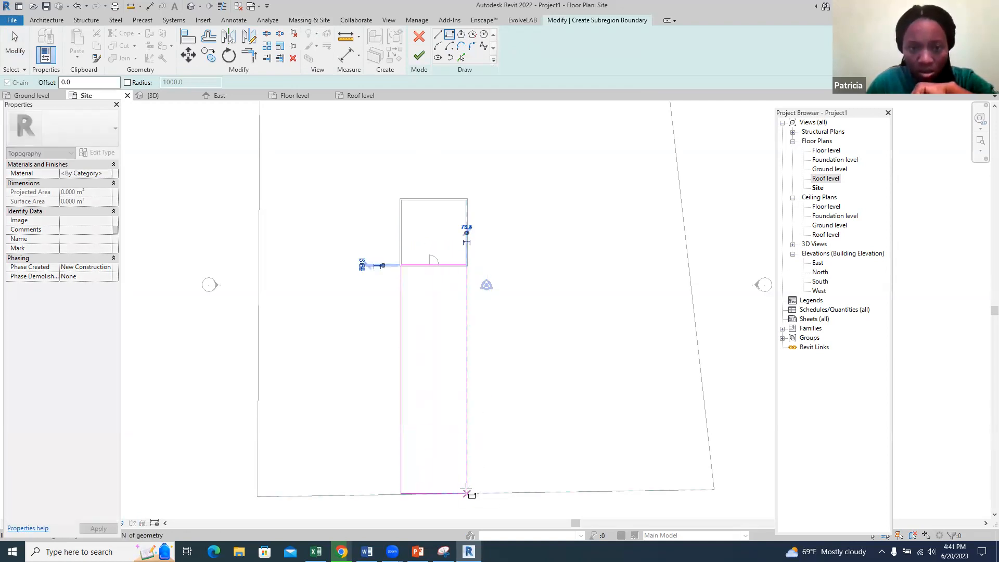
click(420, 58)
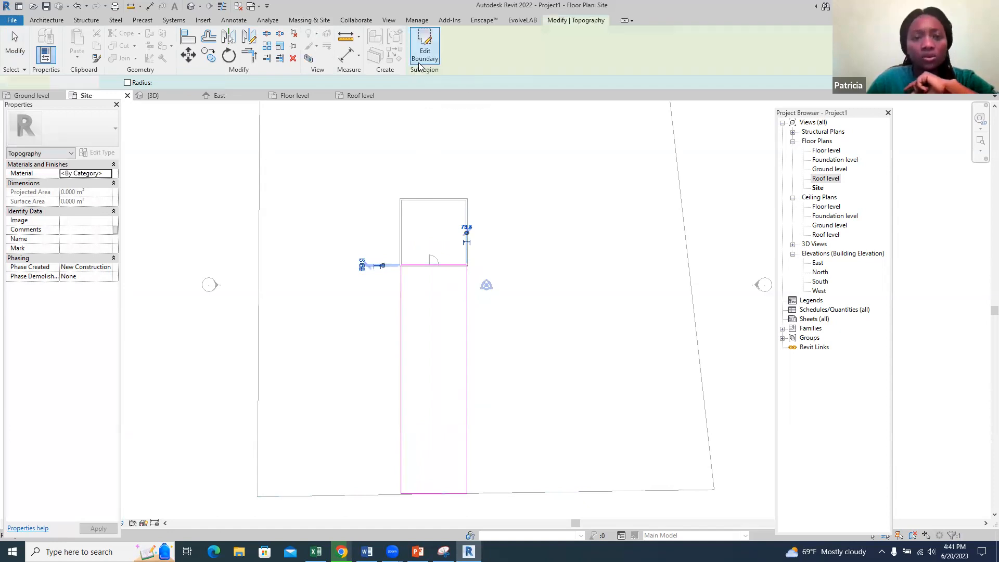
Step: Assign the "Concrete, Cast In Situ" material to the driveway subregion in the 3D view
click(163, 96)
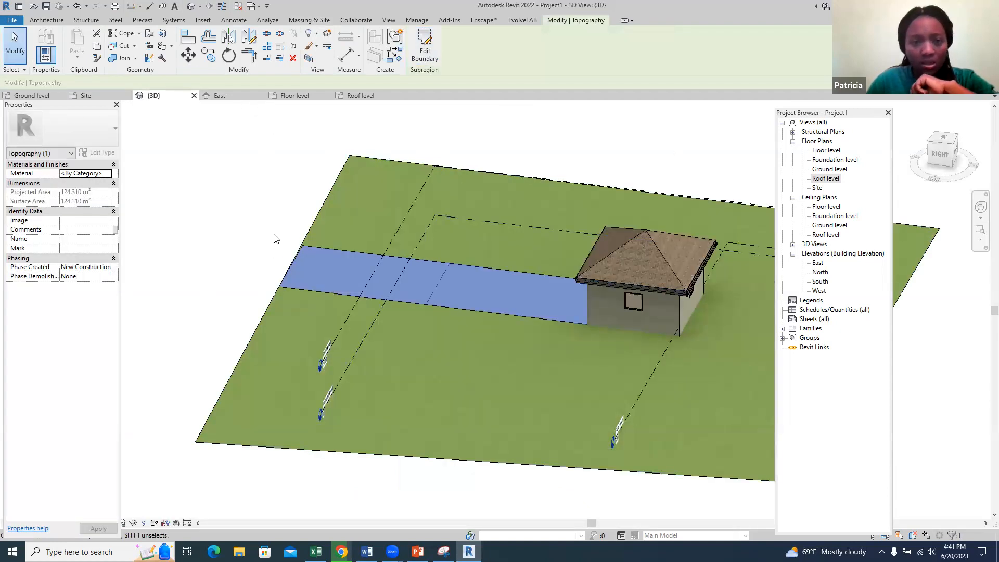
click(207, 257)
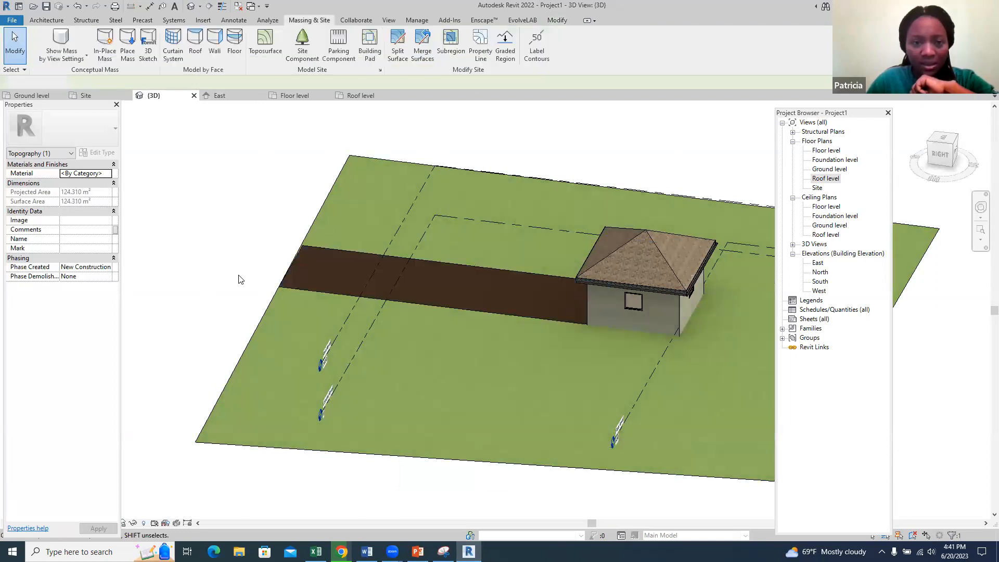
click(325, 293)
click(108, 175)
click(108, 174)
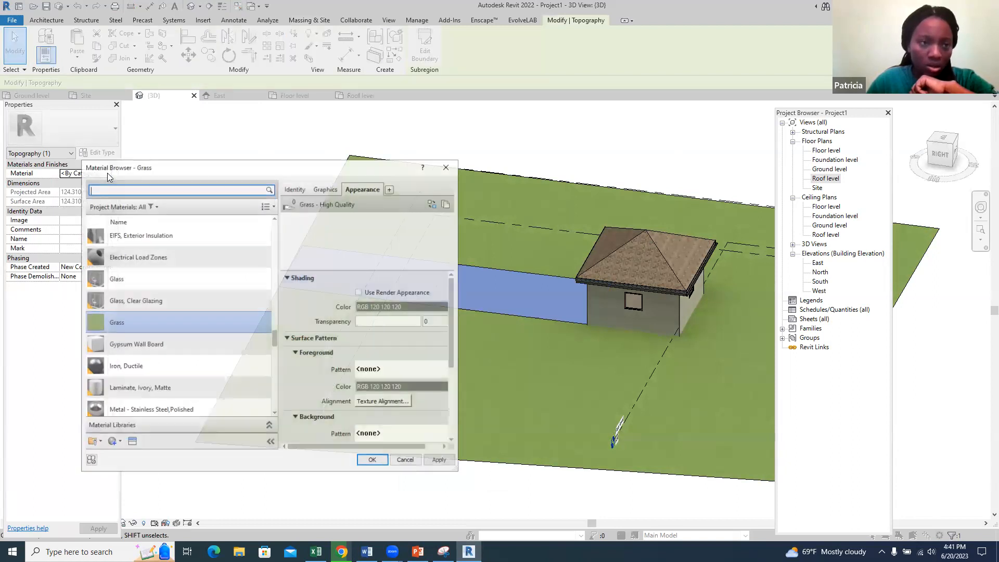
scroll(188, 351, up, 6)
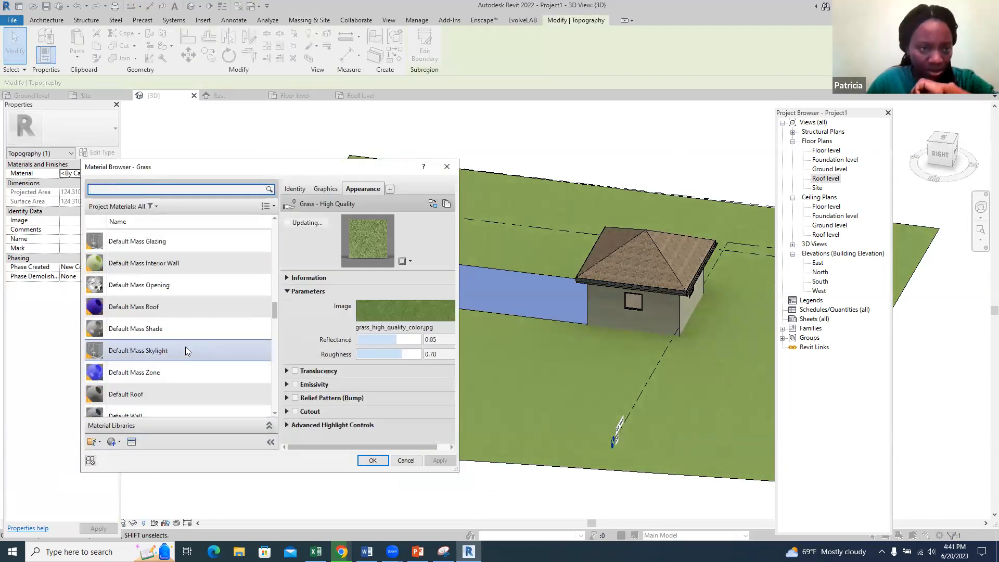
scroll(185, 347, up, 2)
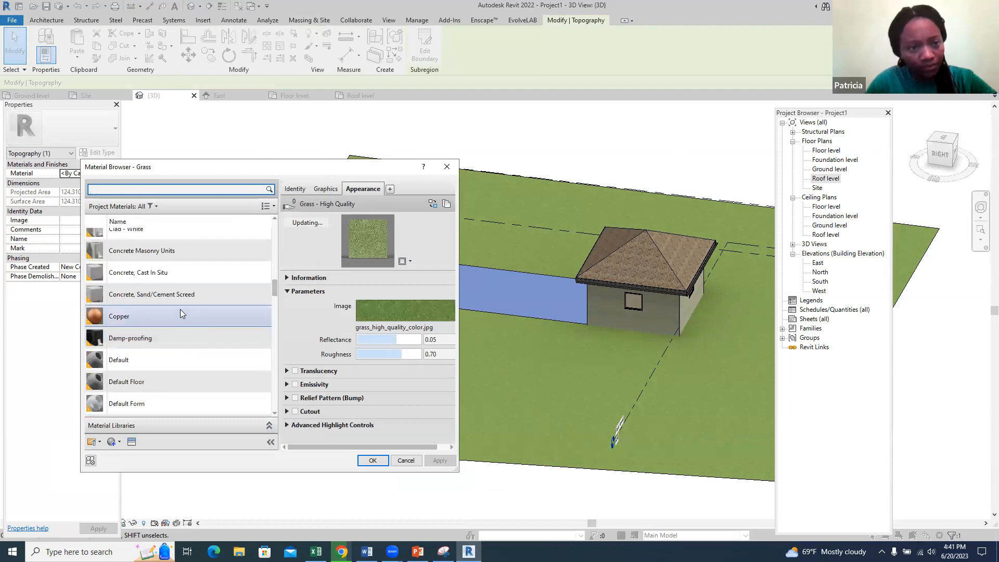
click(174, 269)
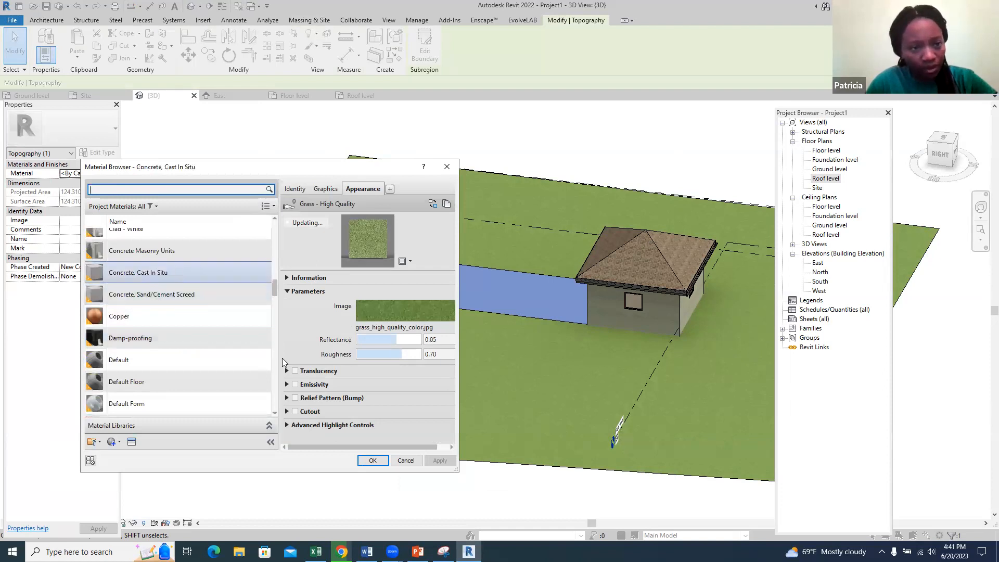
click(373, 460)
click(203, 285)
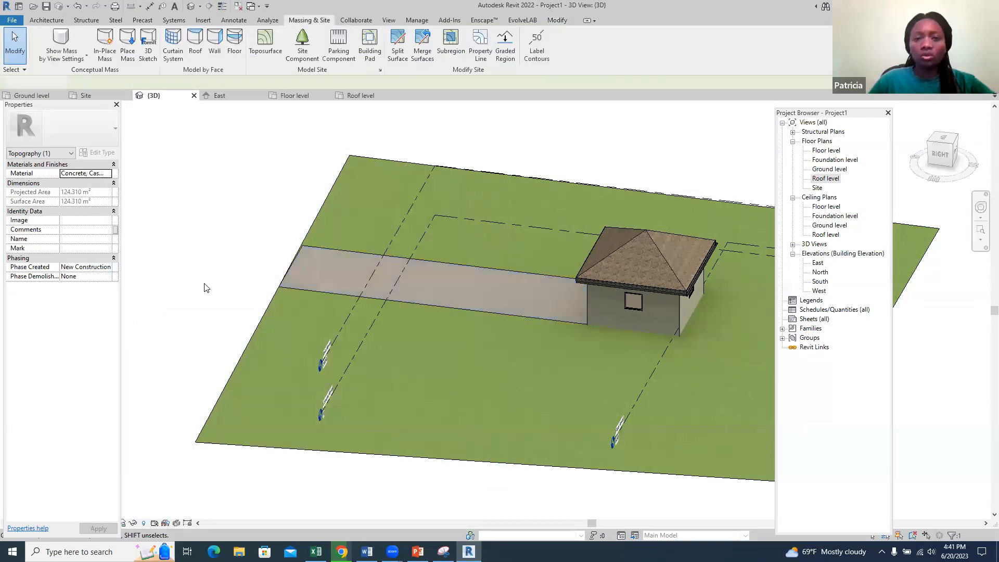